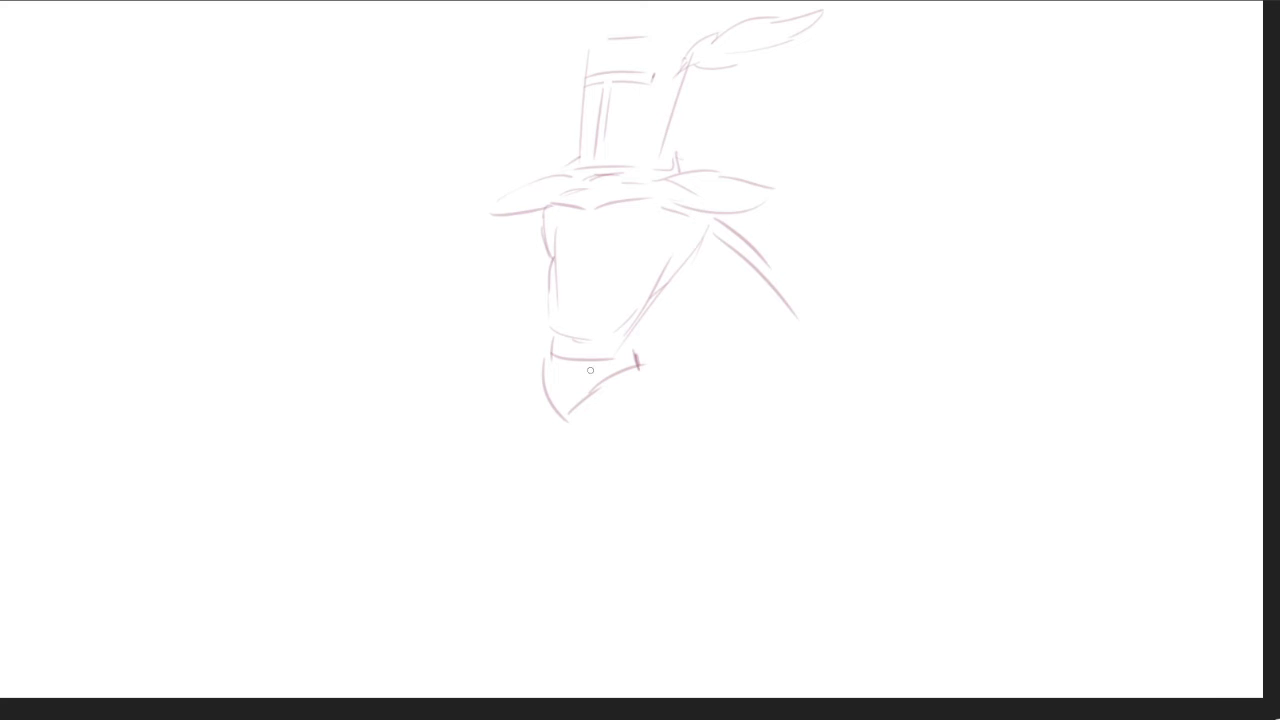
Sketch the tapered pelvis below the ribcage and join the two with short spine lines
left_click_drag(640, 360, 644, 375)
key("e")
left_click_drag(557, 359, 612, 327)
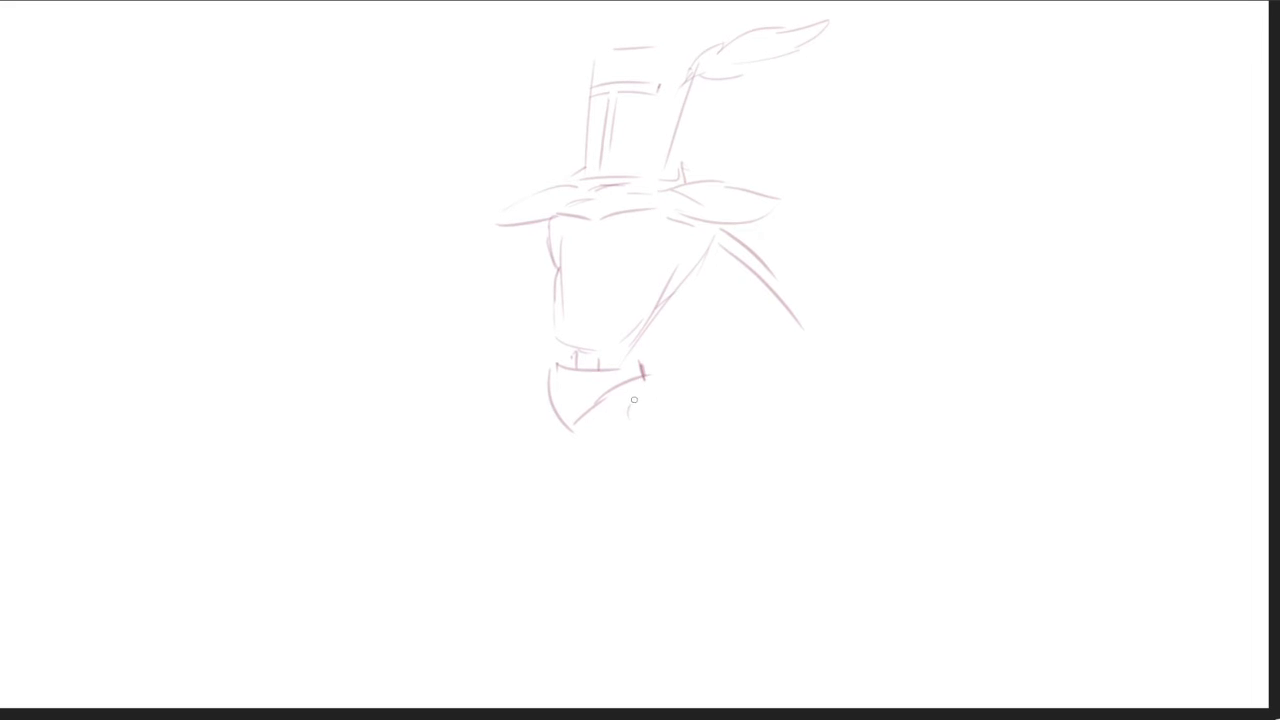
mouse_move(602, 366)
left_mouse_down()
mouse_move(648, 384)
mouse_move(558, 368)
left_mouse_up()
key("ctrl+z")
left_click_drag(643, 383, 592, 431)
key("ctrl+z")
key("ctrl+z")
key("ctrl+z")
mouse_move(642, 383)
left_mouse_down()
mouse_move(587, 427)
mouse_move(556, 427)
left_mouse_up()
left_click_drag(538, 372, 566, 428)
Sketch both thigh bones spreading down from the pelvis, with rounded knee joints and a shin line for the trailing leg
mouse_move(632, 400)
left_mouse_down()
mouse_move(718, 652)
mouse_move(748, 648)
left_mouse_up()
key("ctrl+z")
mouse_move(614, 402)
left_mouse_down()
mouse_move(678, 528)
mouse_move(686, 521)
left_mouse_up()
left_click_drag(577, 297, 606, 290)
left_click_drag(574, 386, 536, 576)
key("ctrl+z")
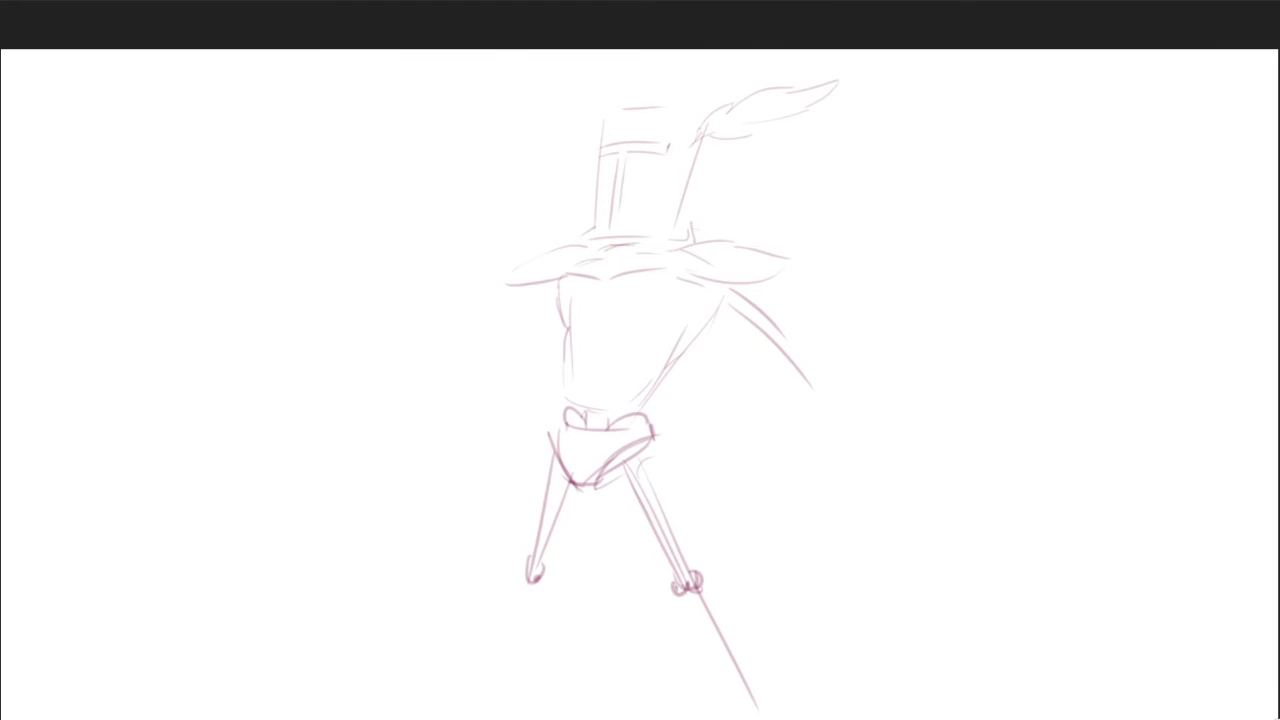
Add another contour stroke to the rear upper arm and a small round hip joint at the trailing leg
left_click_drag(608, 338, 613, 332)
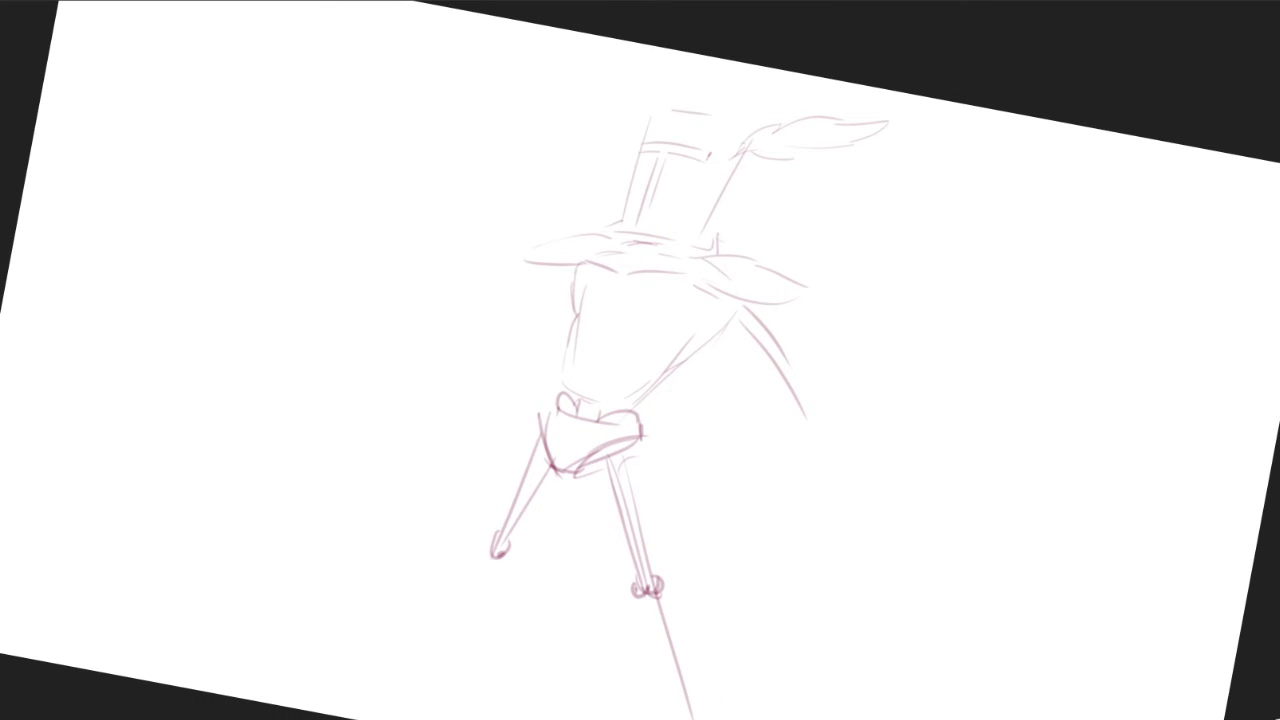
left_click_drag(869, 362, 857, 294)
left_click_drag(748, 277, 797, 319)
mouse_move(591, 451)
left_mouse_down()
mouse_move(609, 443)
mouse_move(595, 432)
mouse_move(655, 469)
left_mouse_up()
key("ctrl+z")
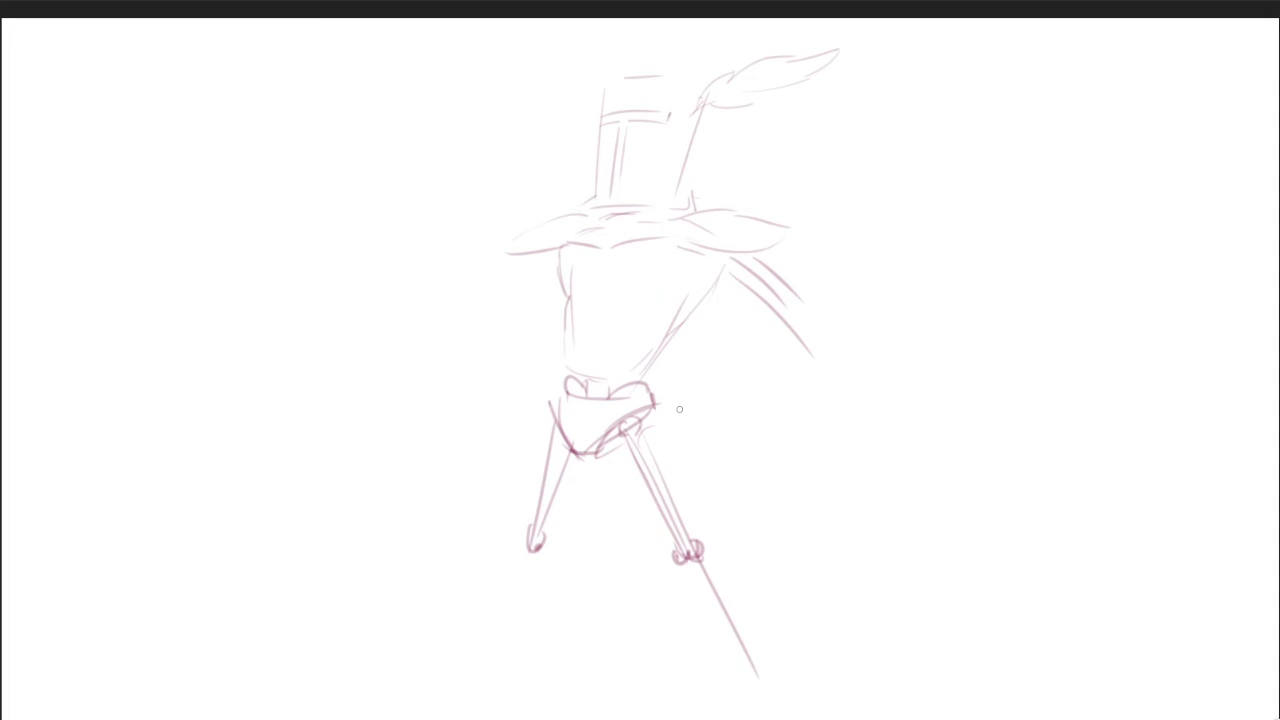
left_click_drag(696, 254, 668, 328)
key("ctrl+z")
mouse_move(698, 256)
left_mouse_down()
mouse_move(650, 333)
mouse_move(646, 372)
left_mouse_up()
key("ctrl+z")
key("ctrl+z")
Sketch the bumpy rib edge along the torso's rear side down to the waist and reinforce the pelvis
mouse_move(710, 261)
left_mouse_down()
mouse_move(690, 309)
mouse_move(653, 341)
mouse_move(613, 396)
left_mouse_up()
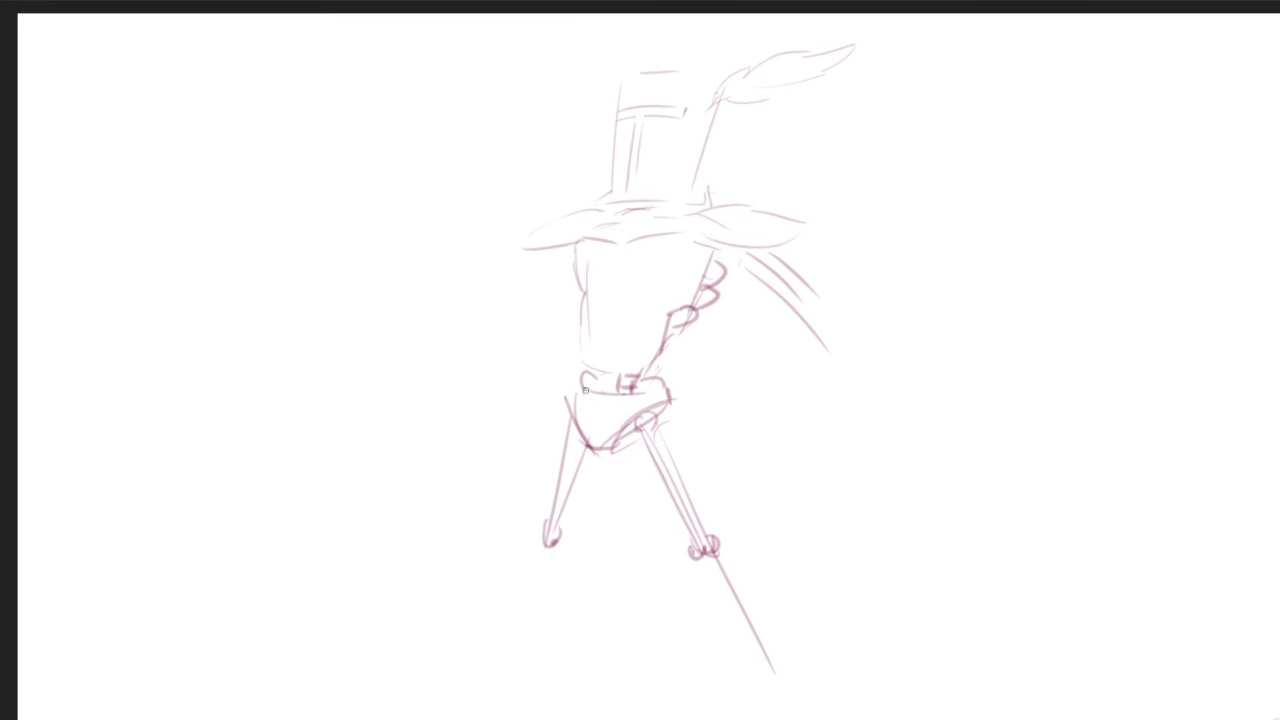
left_click_drag(567, 396, 624, 391)
key("ctrl+z")
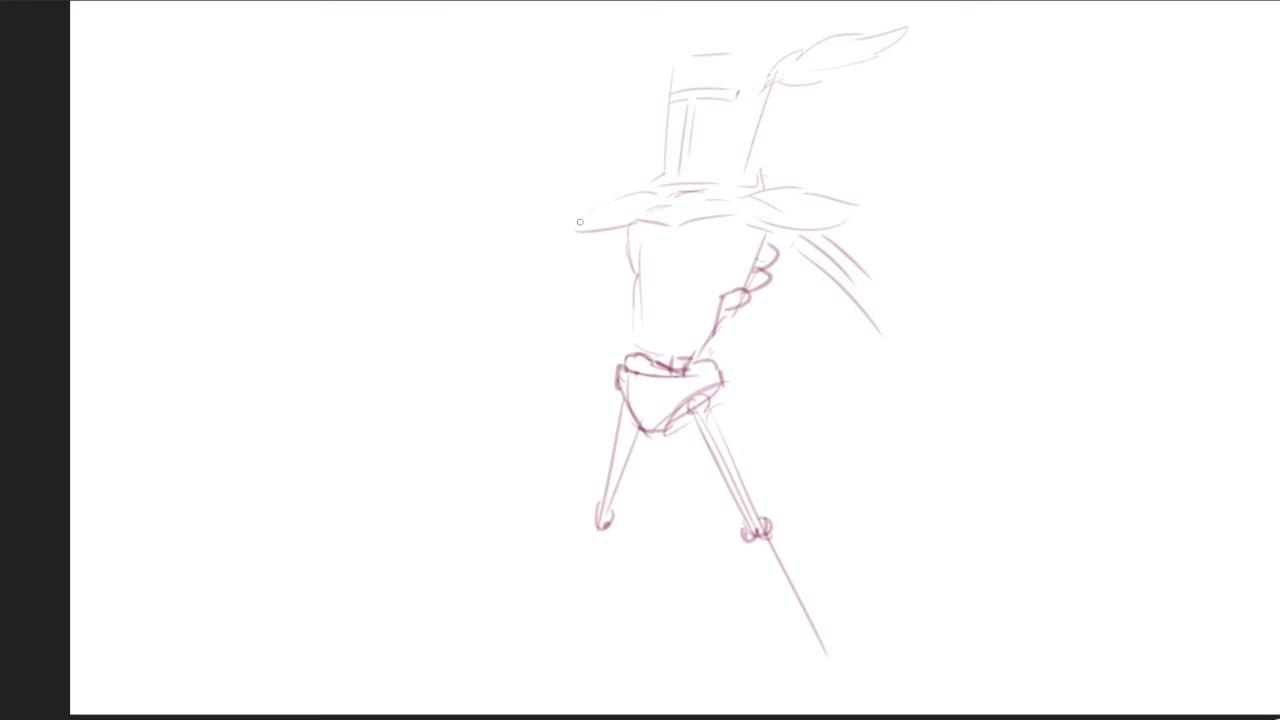
Redraw the rear upper arm as a bone with a knobbed elbow end and clear the front shoulder pad lines
left_click_drag(576, 226, 606, 229)
mouse_move(831, 255)
left_mouse_down()
mouse_move(844, 322)
mouse_move(849, 271)
mouse_move(885, 291)
left_mouse_up()
left_click_drag(802, 287, 821, 320)
key("ctrl+z")
left_click_drag(770, 247, 814, 370)
key("ctrl+z")
mouse_move(768, 241)
left_mouse_down()
mouse_move(854, 290)
mouse_move(876, 282)
mouse_move(869, 301)
mouse_move(881, 286)
mouse_move(854, 299)
left_mouse_up()
key("ctrl+z")
left_click_drag(496, 189, 566, 214)
left_click_drag(696, 233, 415, 265)
key("ctrl+z")
Sketch the front leg's shin below the knee and a spiky, pointed armoured boot at its end
mouse_move(741, 586)
left_mouse_down()
mouse_move(619, 561)
mouse_move(624, 488)
left_mouse_up()
mouse_move(547, 467)
left_mouse_down()
mouse_move(511, 581)
mouse_move(533, 602)
left_mouse_up()
key("ctrl+z")
key("ctrl+z")
left_click_drag(548, 460, 531, 608)
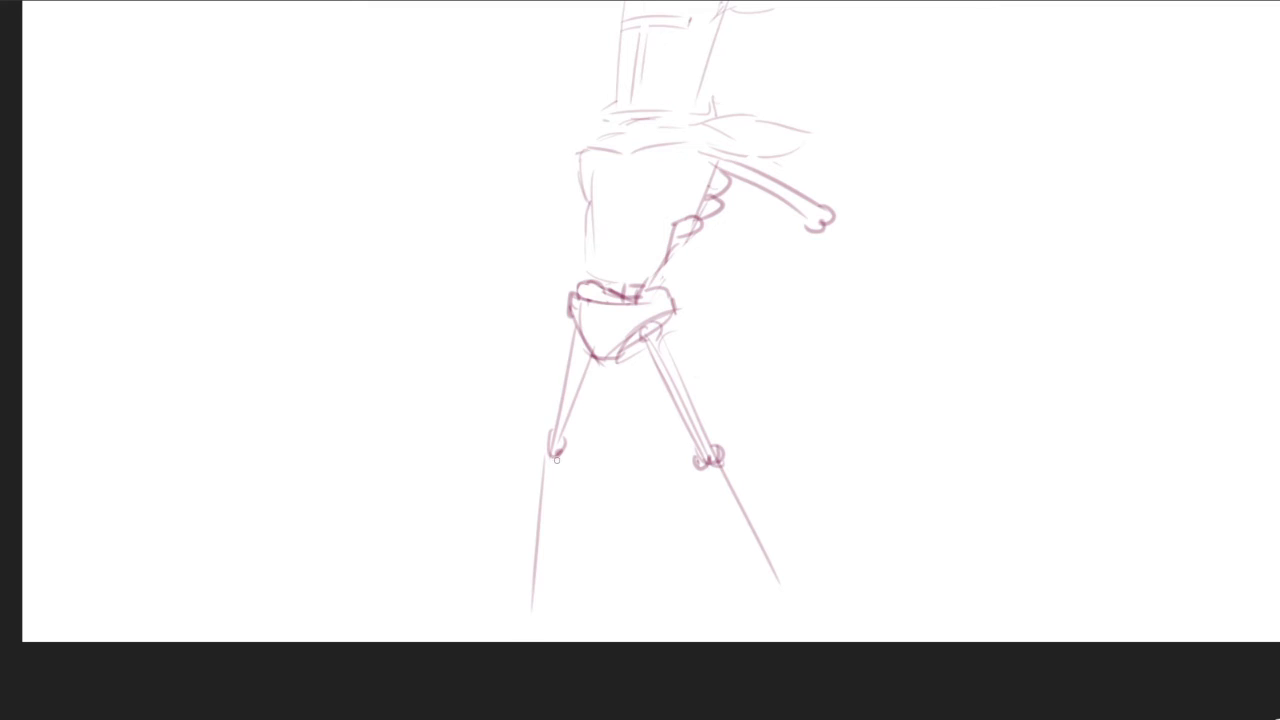
mouse_move(548, 457)
left_mouse_down()
mouse_move(536, 584)
mouse_move(497, 596)
mouse_move(534, 539)
mouse_move(567, 550)
mouse_move(532, 604)
mouse_move(496, 590)
mouse_move(513, 582)
mouse_move(486, 592)
mouse_move(528, 588)
mouse_move(442, 599)
mouse_move(540, 606)
left_mouse_up()
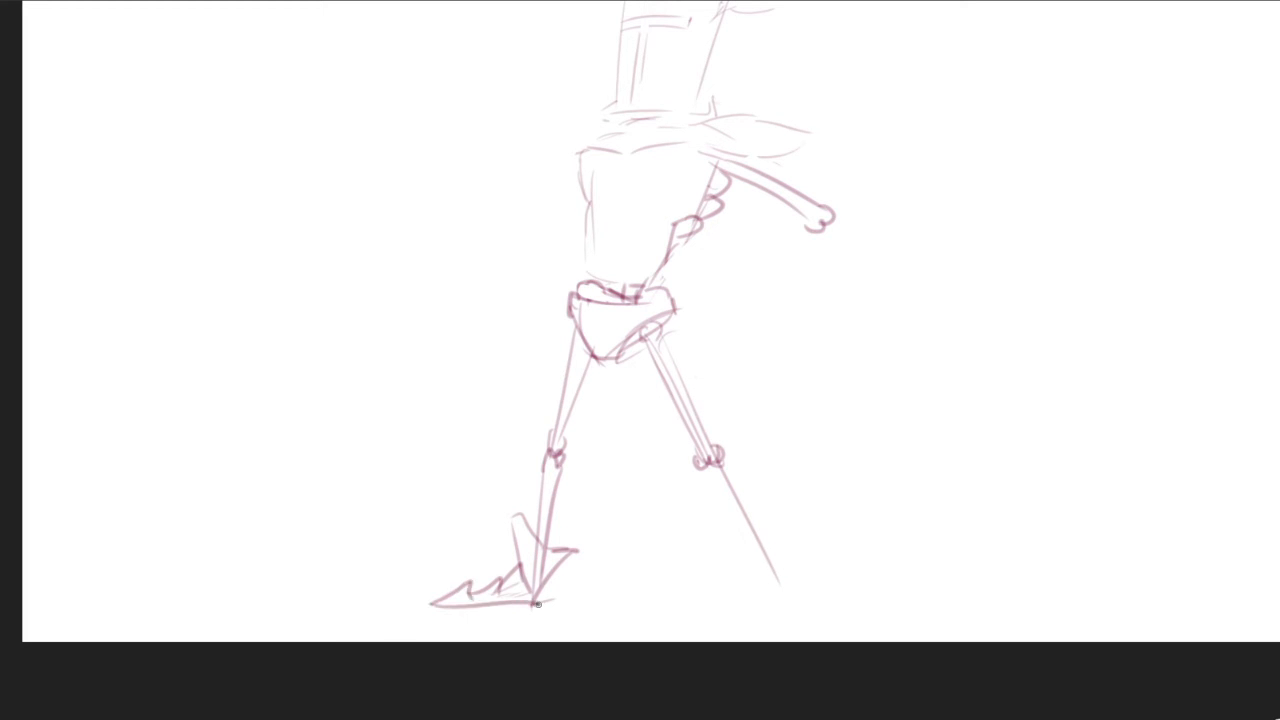
Sketch a matching spiky, pointed boot at the end of the trailing leg
left_click_drag(714, 551, 728, 507)
mouse_move(736, 510)
left_mouse_down()
mouse_move(764, 568)
mouse_move(716, 566)
mouse_move(739, 596)
mouse_move(748, 589)
mouse_move(744, 603)
mouse_move(794, 590)
mouse_move(792, 579)
mouse_move(861, 600)
mouse_move(756, 609)
mouse_move(842, 609)
mouse_move(842, 656)
left_mouse_up()
key("e")
key("b")
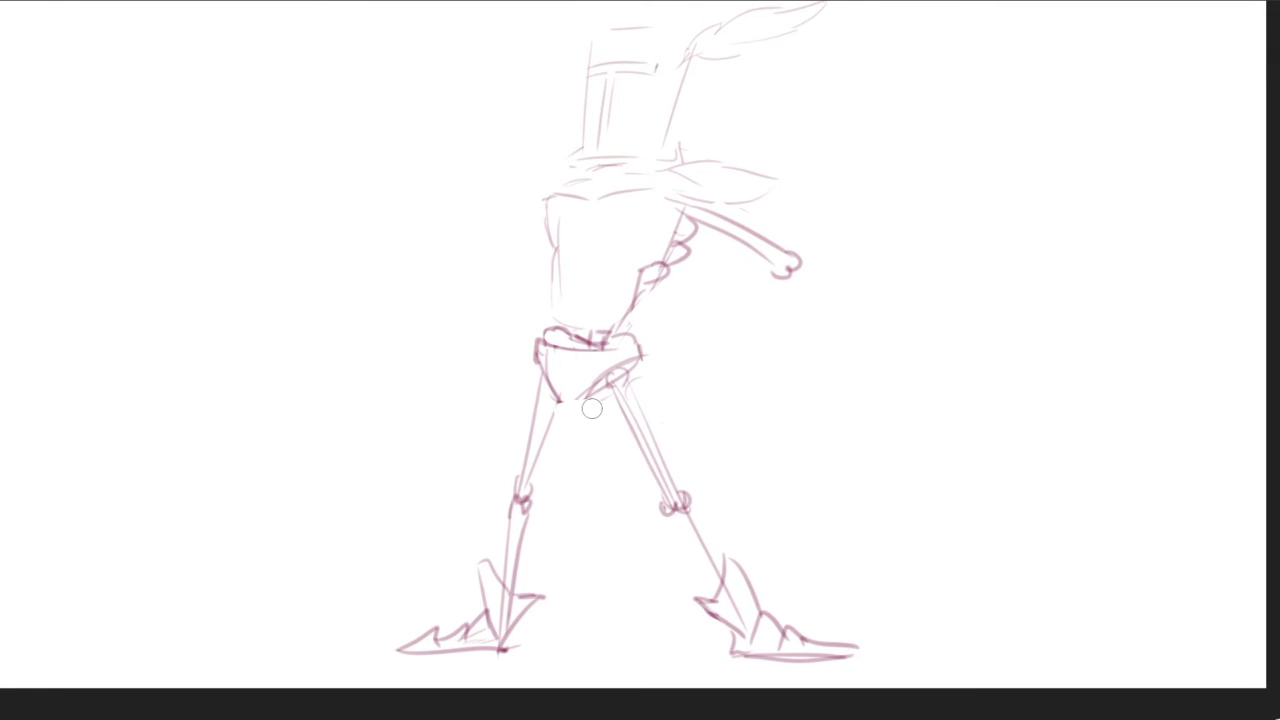
Clean up and redraw the pelvis with a curved waistband and a rounded lower edge
mouse_move(560, 400)
left_mouse_down()
mouse_move(646, 351)
mouse_move(549, 345)
mouse_move(626, 344)
left_mouse_up()
left_click_drag(724, 160, 720, 242)
left_click_drag(727, 304, 847, 292)
left_click_drag(668, 263, 496, 269)
key("ctrl+z")
Scale the whole character sketch down slightly on the canvas with a free transform
left_click_drag(838, 432, 685, 388)
key("ctrl+t")
left_click_drag(826, 63, 783, 116)
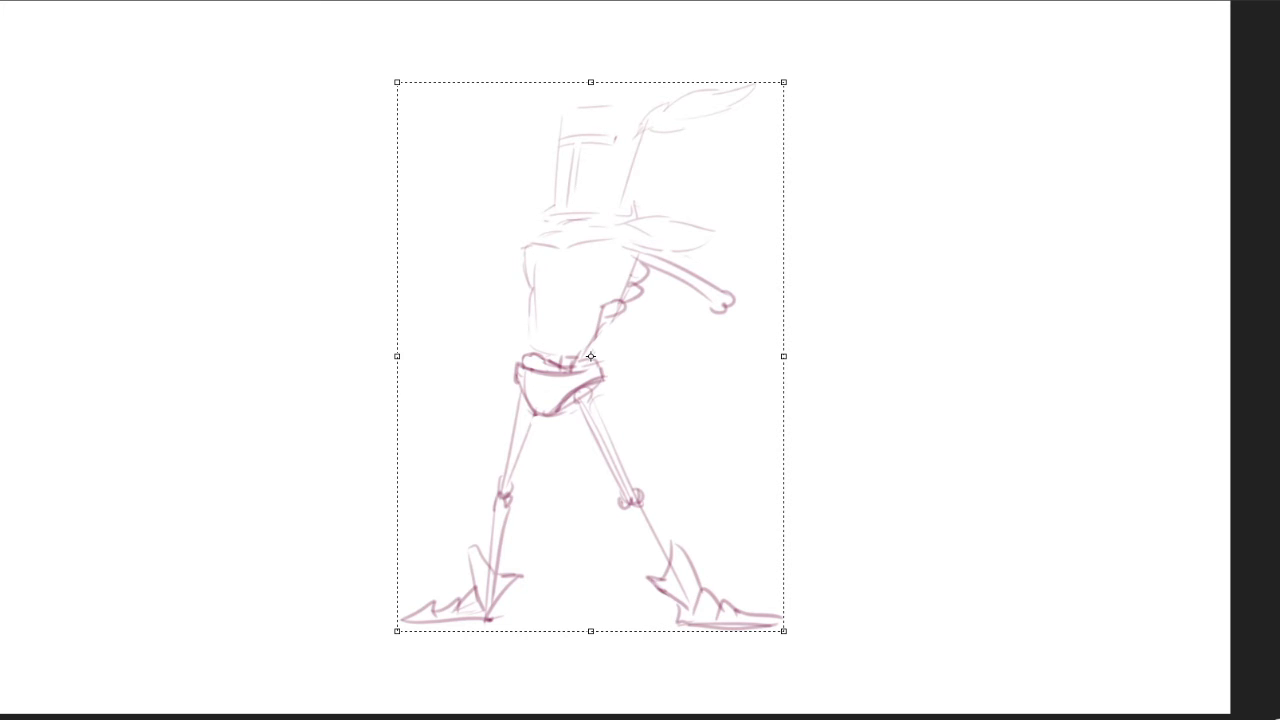
key("Return")
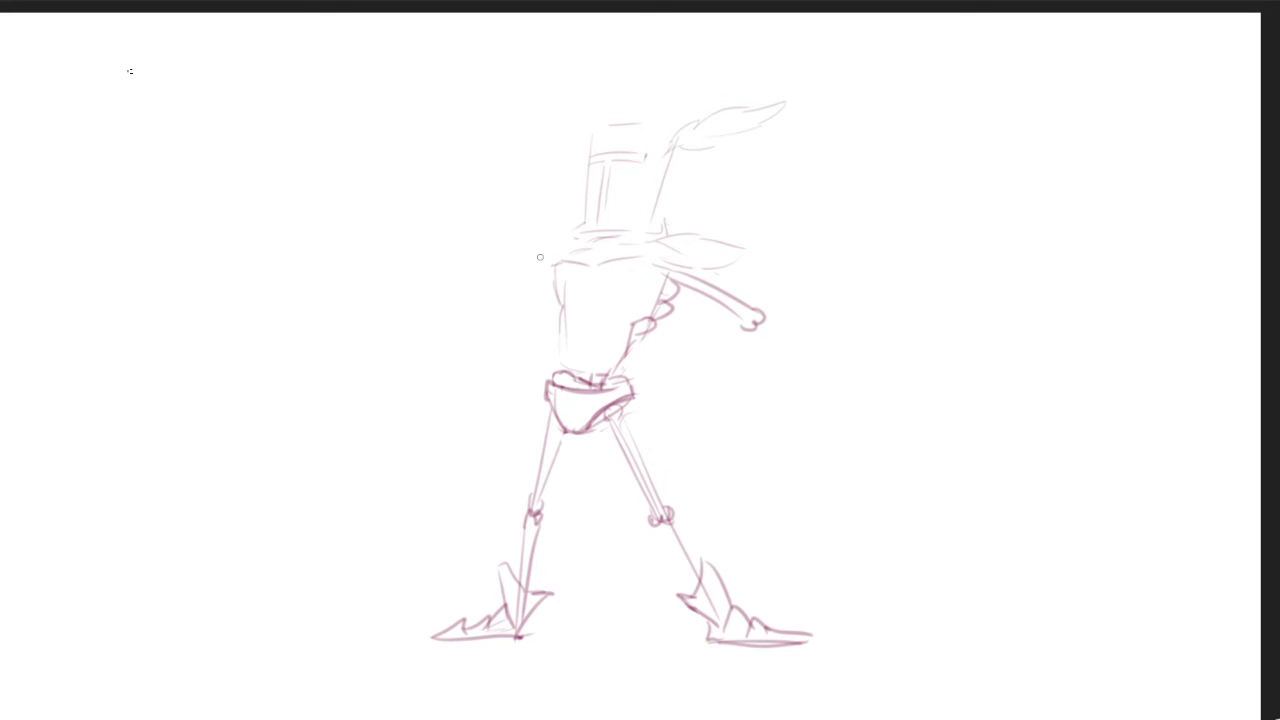
Darken the helmet's front edge and draw its domed top across to the feather's base
left_click_drag(595, 131, 582, 226)
key("ctrl+z")
left_click_drag(593, 132, 583, 217)
key("r")
key("Escape")
left_click_drag(625, 162, 653, 207)
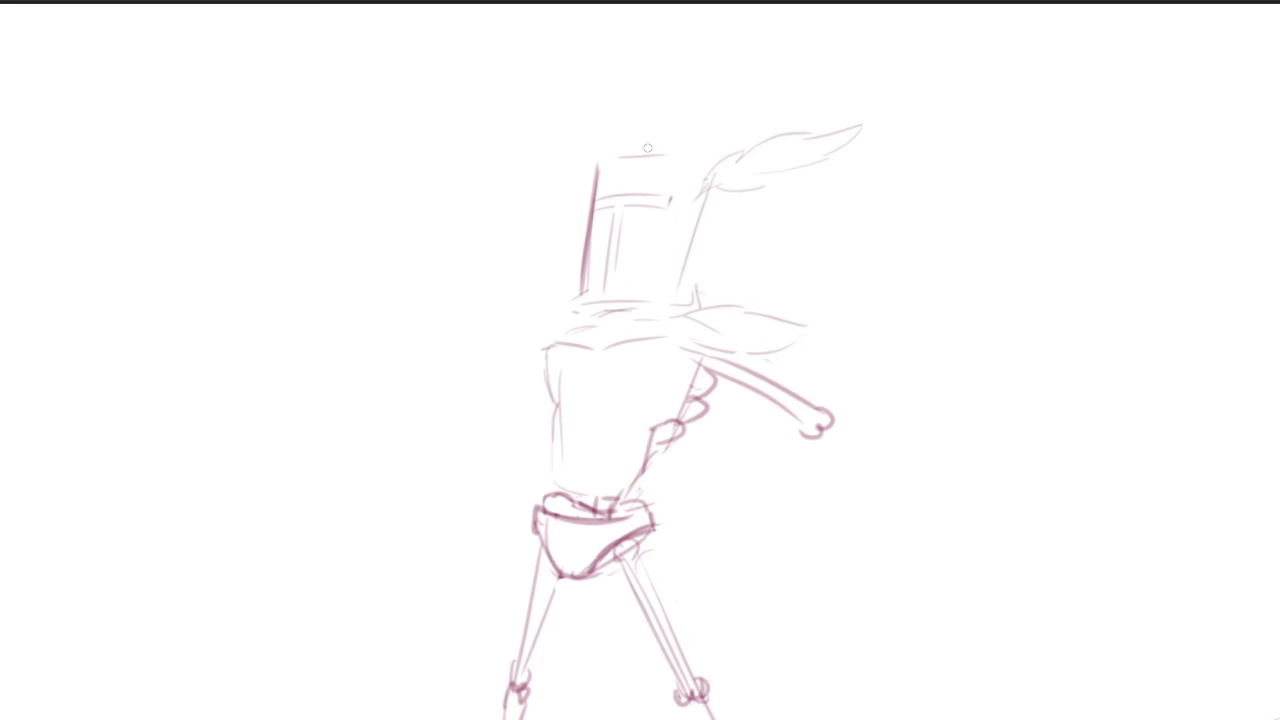
left_click_drag(567, 162, 726, 168)
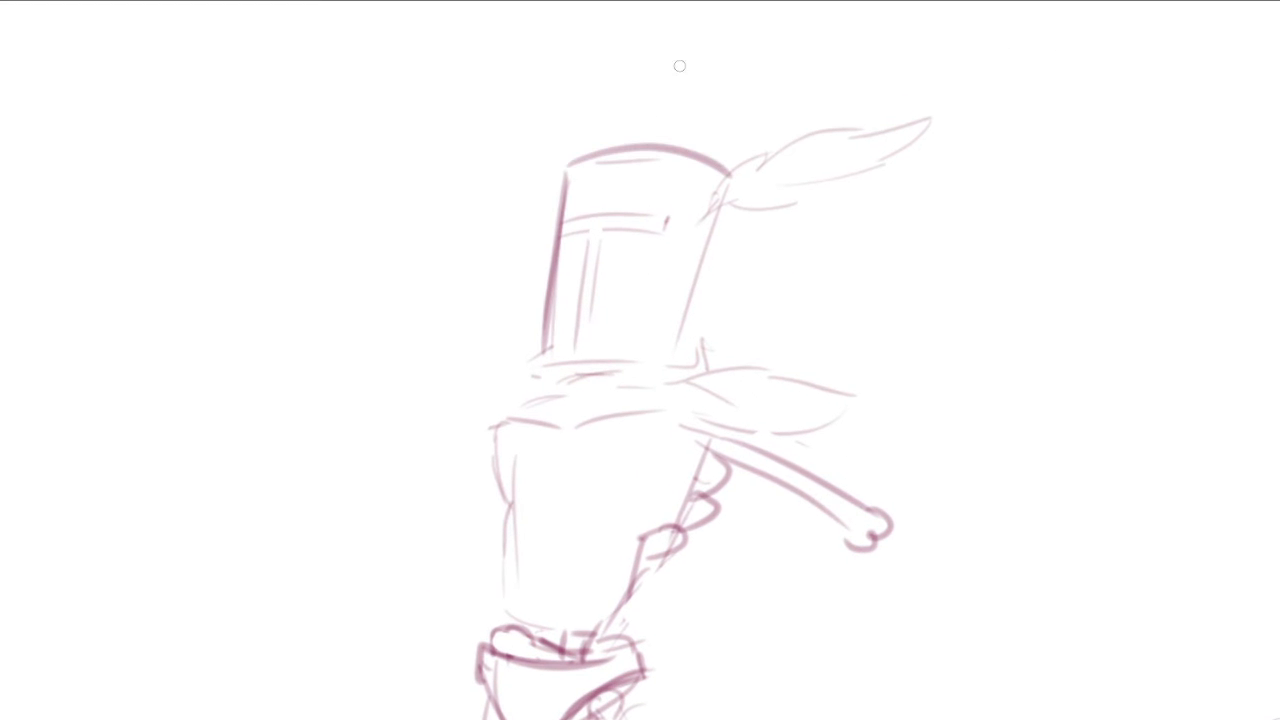
left_click_drag(692, 228, 718, 208)
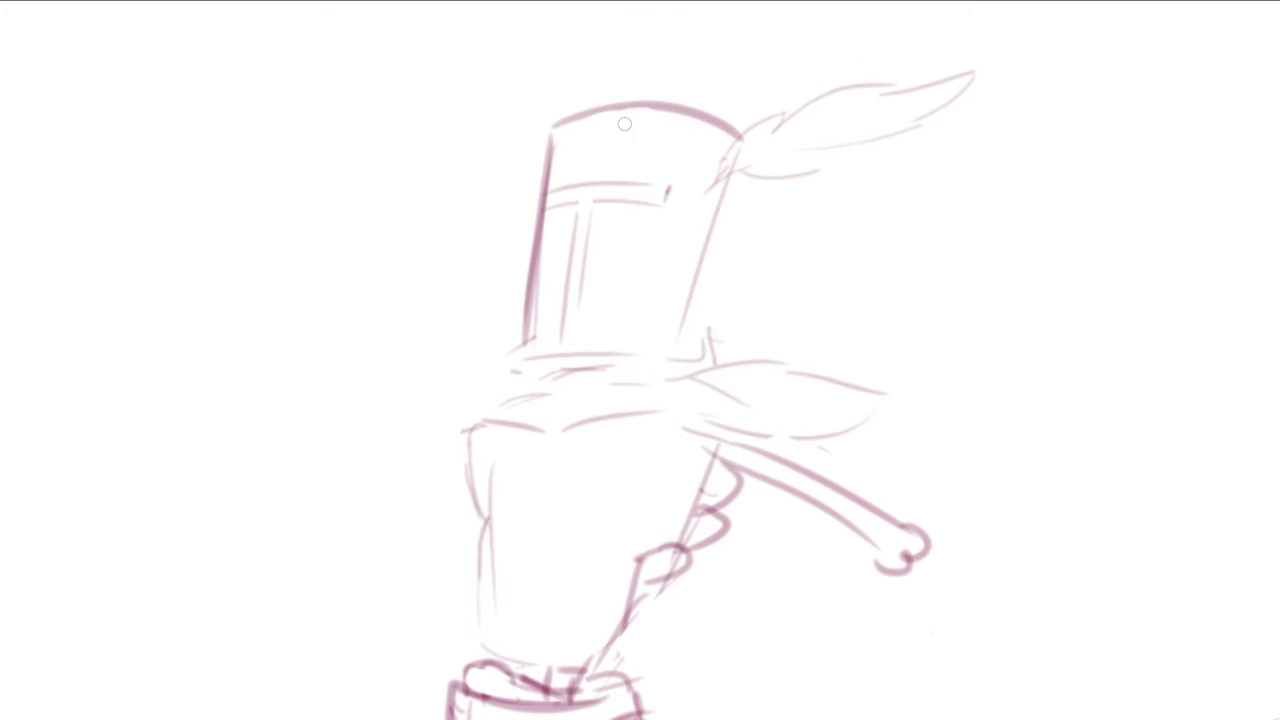
Draw an angular block letter B with two small triangular holes on the chest
scroll(600, 265, "down", 3)
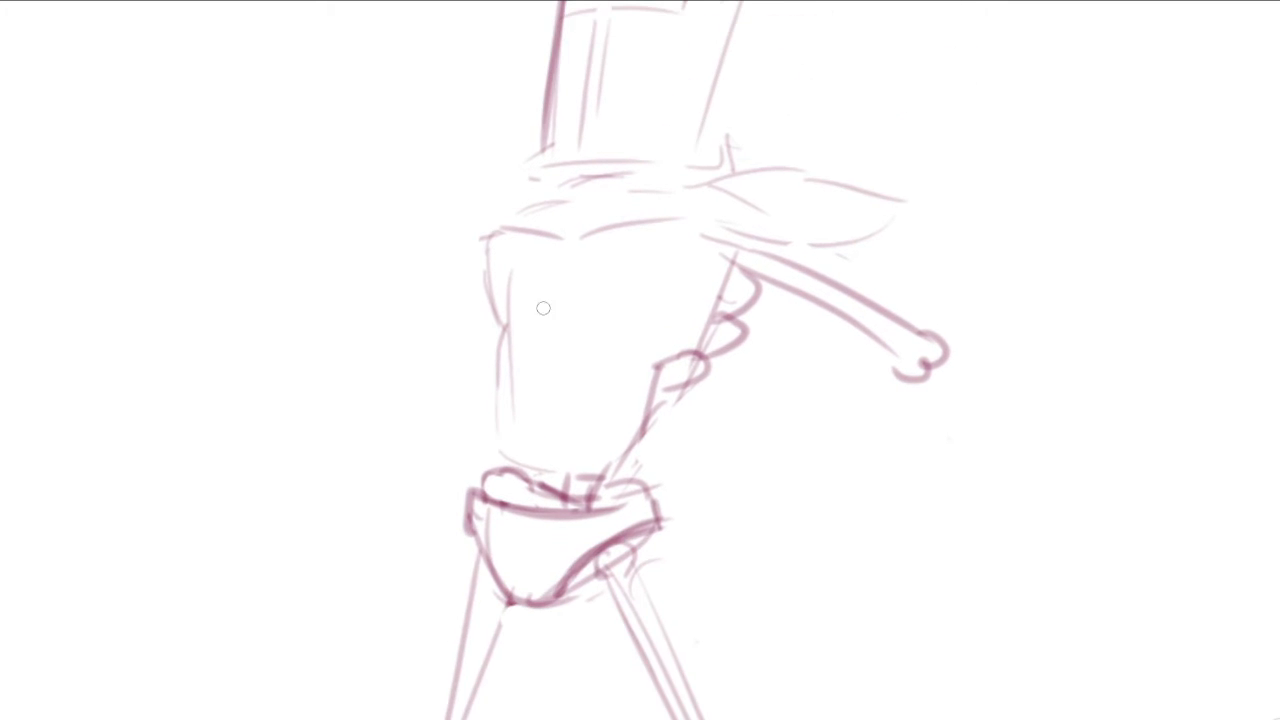
left_click_drag(535, 268, 519, 412)
left_click_drag(533, 261, 574, 265)
left_click_drag(520, 403, 556, 404)
mouse_move(574, 262)
left_mouse_down()
mouse_move(616, 326)
mouse_move(580, 344)
mouse_move(560, 410)
mouse_move(524, 404)
left_mouse_up()
left_click_drag(546, 360, 548, 380)
left_click_drag(555, 297, 556, 321)
mouse_move(555, 297)
left_mouse_down()
mouse_move(571, 308)
mouse_move(557, 321)
left_mouse_up()
Darken the torso's rear edge from the shoulder down past the ribs to the waist
left_click_drag(656, 336, 582, 325)
scroll(582, 325, "down", 1)
left_click_drag(646, 246, 617, 362)
mouse_move(647, 245)
left_mouse_down()
mouse_move(619, 352)
mouse_move(562, 438)
left_mouse_up()
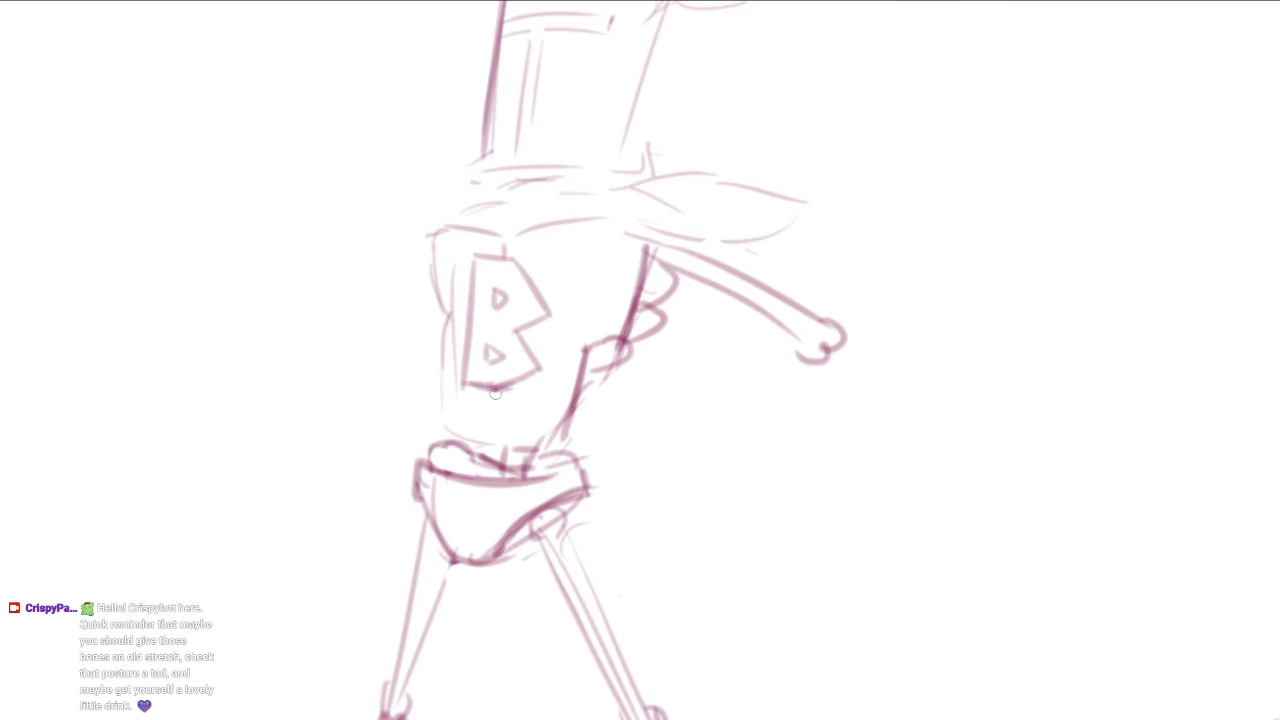
Sketch the front upper arm as a bone stretched sideways from the shoulder, ending in a round elbow joint
left_click_drag(550, 332, 587, 327)
mouse_move(584, 413)
left_mouse_down()
mouse_move(634, 451)
mouse_move(690, 416)
left_mouse_up()
left_click_drag(516, 252, 287, 272)
key("ctrl+z")
mouse_move(410, 252)
left_mouse_down()
mouse_move(556, 243)
mouse_move(370, 270)
left_mouse_up()
left_click_drag(475, 268, 570, 322)
left_click_drag(487, 305, 466, 314)
left_click_drag(488, 276, 554, 352)
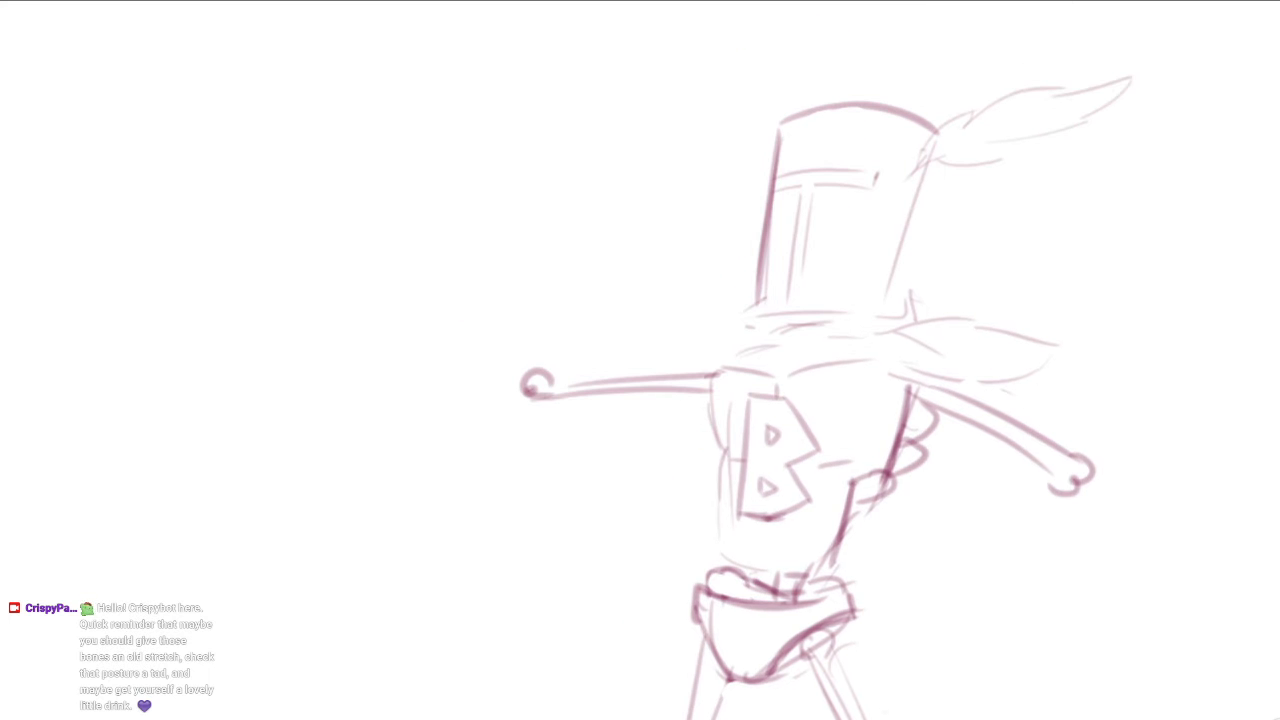
left_click_drag(444, 198, 524, 388)
key("ctrl+z")
left_click_drag(392, 244, 540, 382)
key("ctrl+z")
left_click_drag(404, 274, 535, 380)
key("ctrl+z")
left_click_drag(334, 263, 494, 374)
key("ctrl+z")
Draw the front forearm angled upward from the elbow and build up the elbow joint
mouse_move(401, 286)
left_mouse_down()
mouse_move(526, 390)
mouse_move(510, 352)
mouse_move(550, 384)
left_mouse_up()
left_click_drag(439, 335, 628, 369)
mouse_move(603, 314)
left_mouse_down()
mouse_move(592, 291)
mouse_move(532, 253)
mouse_move(586, 283)
mouse_move(675, 383)
mouse_move(635, 369)
left_mouse_up()
key("ctrl+z")
left_click_drag(609, 313, 708, 394)
mouse_move(589, 321)
left_mouse_down()
mouse_move(634, 443)
mouse_move(663, 477)
mouse_move(690, 400)
mouse_move(674, 403)
left_mouse_up()
key("e")
key("b")
Sketch the raised front hand and a ragged, pointed sleeve hanging beneath the forearm
left_click_drag(588, 320, 617, 364)
mouse_move(574, 292)
left_mouse_down()
mouse_move(608, 316)
mouse_move(562, 320)
left_mouse_up()
mouse_move(799, 389)
left_mouse_down()
mouse_move(731, 340)
mouse_move(672, 368)
mouse_move(643, 429)
left_mouse_up()
mouse_move(657, 380)
left_mouse_down()
mouse_move(631, 455)
mouse_move(654, 384)
mouse_move(620, 374)
mouse_move(598, 336)
left_mouse_up()
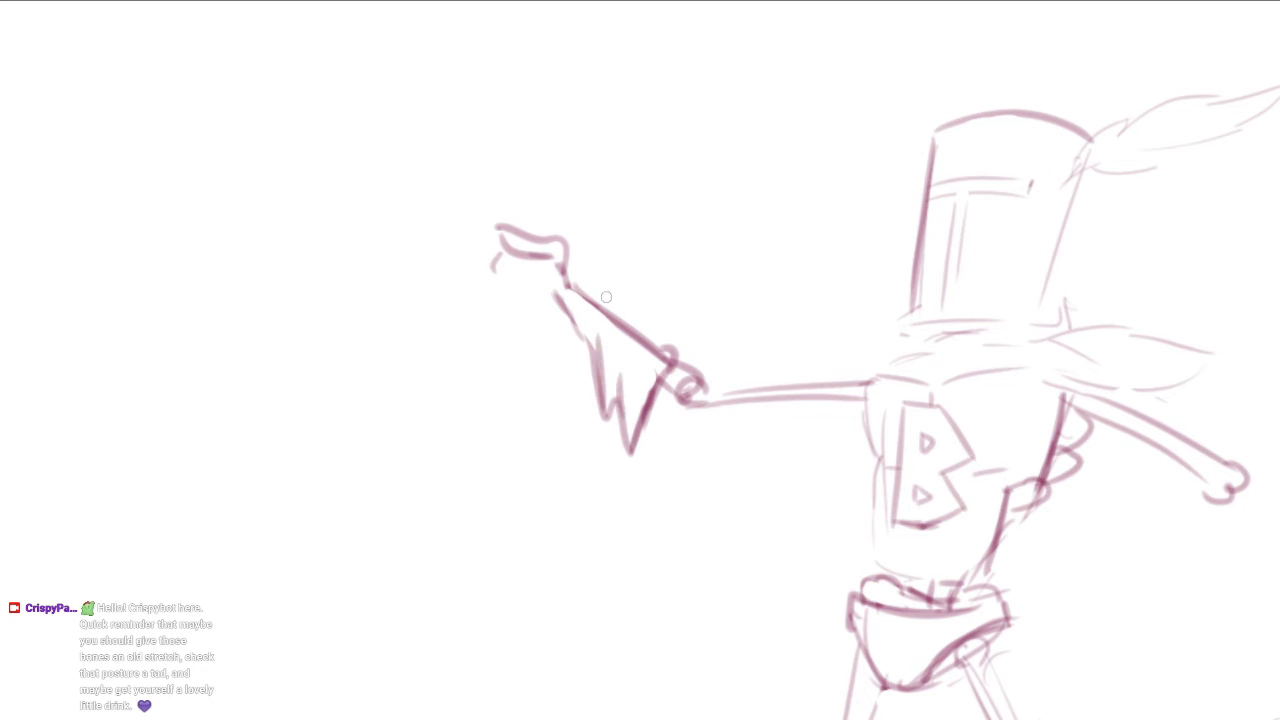
left_click_drag(553, 295, 588, 338)
mouse_move(580, 325)
left_mouse_down()
mouse_move(604, 343)
mouse_move(647, 340)
left_mouse_up()
mouse_move(567, 268)
left_mouse_down()
mouse_move(577, 302)
mouse_move(598, 279)
mouse_move(584, 293)
mouse_move(592, 280)
mouse_move(598, 302)
left_mouse_up()
key("ctrl+z")
mouse_move(655, 440)
left_mouse_down()
mouse_move(568, 361)
mouse_move(545, 378)
left_mouse_up()
Sketch the collar lines below the helmet and darken the large leaf-shaped shoulder pad over the rear arm
mouse_move(822, 246)
left_mouse_down()
mouse_move(632, 143)
mouse_move(660, 178)
mouse_move(610, 226)
left_mouse_up()
left_click_drag(637, 190, 612, 227)
key("ctrl+z")
key("ctrl+z")
mouse_move(641, 186)
left_mouse_down()
mouse_move(625, 226)
mouse_move(508, 204)
mouse_move(504, 228)
left_mouse_up()
left_click_drag(552, 192, 581, 206)
mouse_move(576, 201)
left_mouse_down()
mouse_move(579, 221)
mouse_move(674, 179)
left_mouse_up()
left_click_drag(674, 179, 740, 187)
left_click_drag(660, 220, 740, 187)
left_click_drag(751, 193, 826, 218)
mouse_move(812, 224)
left_mouse_down()
mouse_move(778, 239)
mouse_move(656, 229)
left_mouse_up()
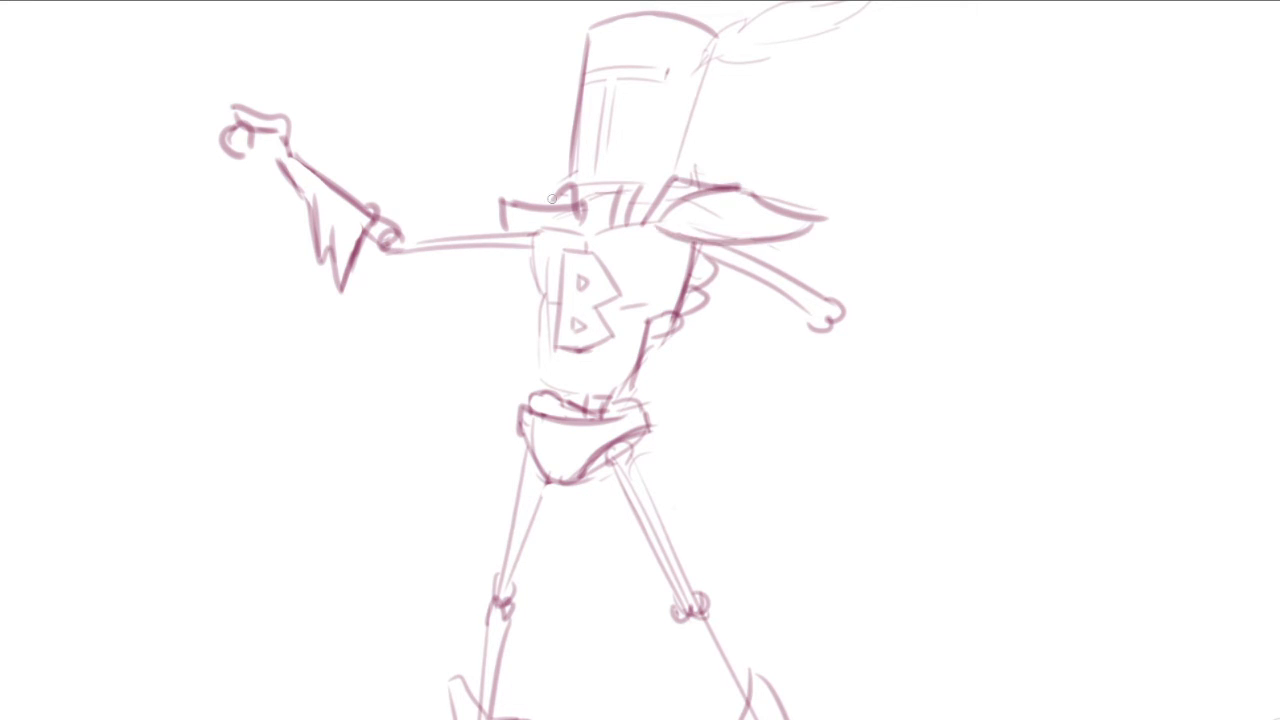
Redraw the front shoulder pad with a round clasp and refine the collar beside it
mouse_move(562, 191)
left_mouse_down()
mouse_move(545, 226)
mouse_move(576, 209)
mouse_move(547, 226)
left_mouse_up()
mouse_move(546, 205)
left_mouse_down()
mouse_move(539, 222)
mouse_move(500, 229)
left_mouse_up()
left_click_drag(474, 227, 548, 236)
key("ctrl+z")
left_click_drag(501, 201, 490, 241)
mouse_move(491, 240)
left_mouse_down()
mouse_move(544, 232)
mouse_move(505, 230)
mouse_move(490, 245)
left_mouse_up()
mouse_move(584, 216)
left_mouse_down()
mouse_move(606, 218)
mouse_move(601, 235)
mouse_move(569, 220)
mouse_move(577, 227)
left_mouse_up()
left_click_drag(644, 207, 656, 200)
Firm up the ribcage outline, the helmet's lower edge and its T-shaped visor
mouse_move(540, 250)
left_mouse_down()
mouse_move(537, 376)
mouse_move(630, 402)
left_mouse_up()
mouse_move(633, 347)
left_mouse_down()
mouse_move(679, 351)
mouse_move(714, 374)
left_mouse_up()
mouse_move(650, 200)
left_mouse_down()
mouse_move(629, 224)
mouse_move(667, 219)
mouse_move(672, 188)
left_mouse_up()
left_click_drag(676, 122, 666, 228)
mouse_move(680, 126)
left_mouse_down()
mouse_move(686, 226)
mouse_move(772, 211)
left_mouse_up()
left_click_drag(778, 136, 757, 216)
mouse_move(688, 120)
left_mouse_down()
mouse_move(670, 121)
mouse_move(750, 101)
mouse_move(700, 112)
left_mouse_up()
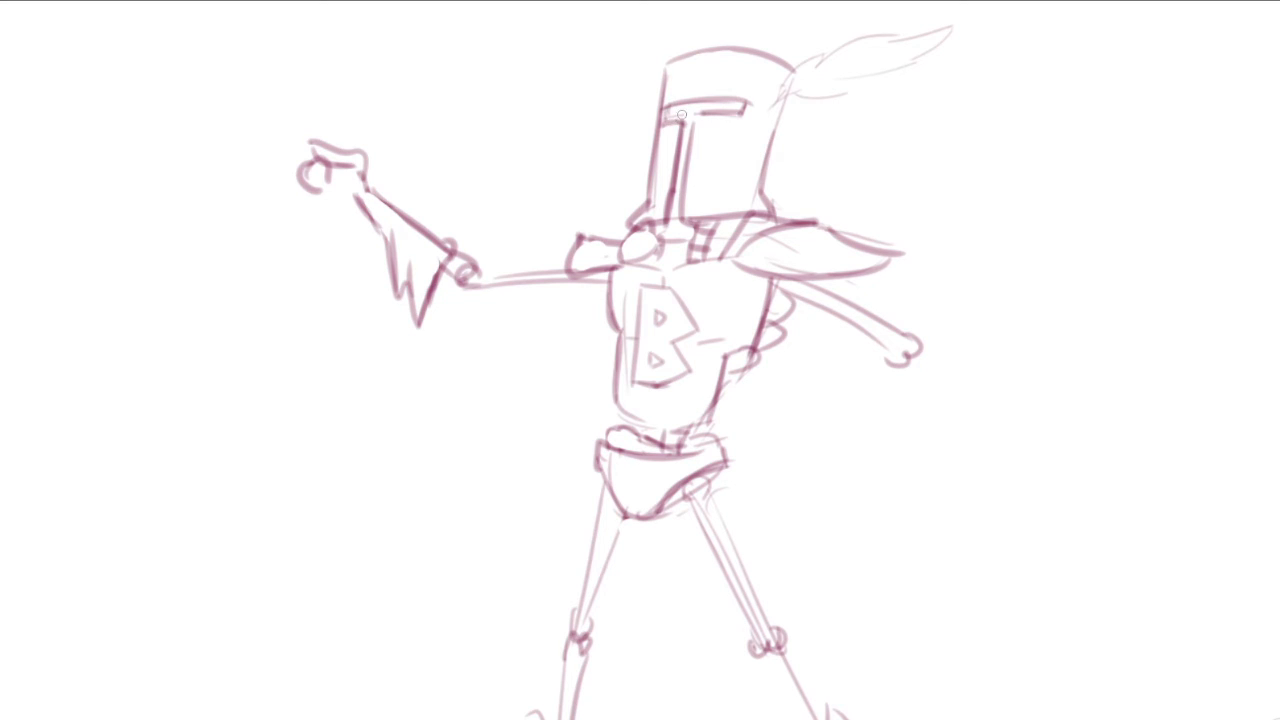
Fill dark spots along the helmet visor's horizontal slit and vertical bar
left_click_drag(682, 115, 684, 130)
mouse_move(674, 174)
left_mouse_down()
mouse_move(677, 190)
mouse_move(704, 191)
left_mouse_up()
key("ctrl+z")
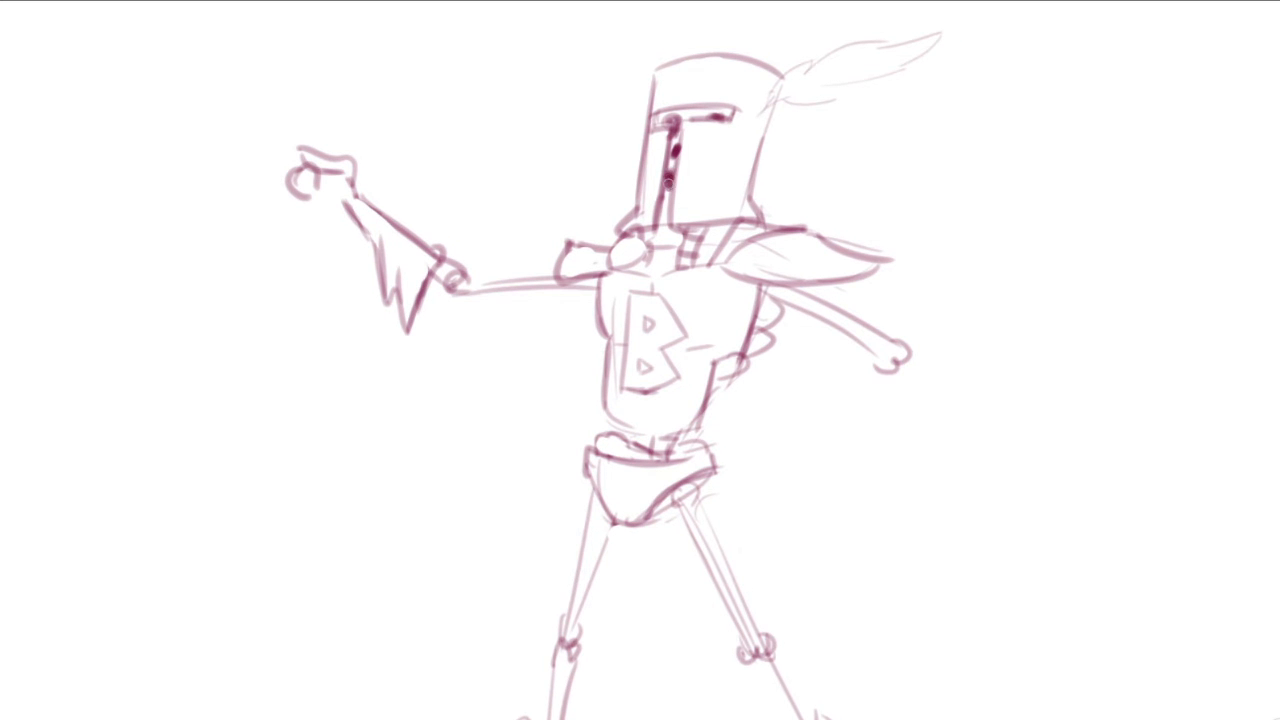
mouse_move(672, 196)
left_mouse_down()
mouse_move(675, 267)
mouse_move(695, 271)
left_mouse_up()
left_click_drag(791, 339, 763, 244)
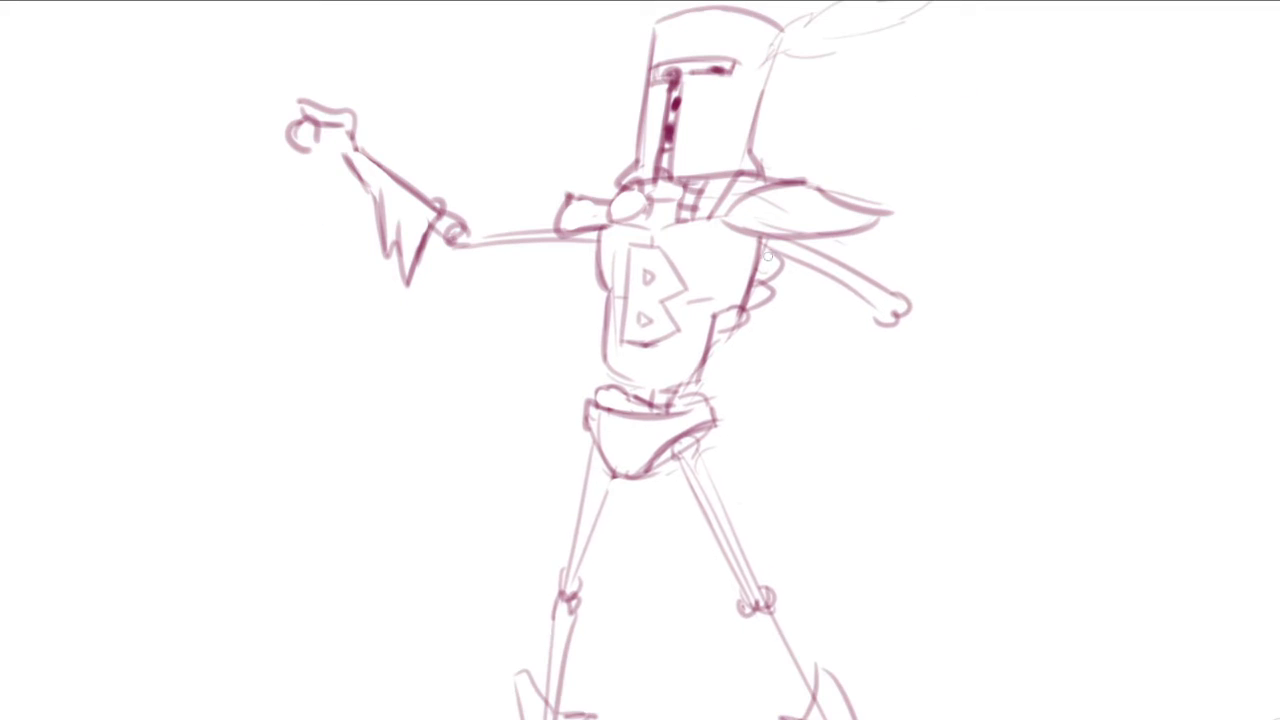
Draw curled fingers on the raised front hand to form a gripping fist
left_click_drag(652, 226, 736, 216)
mouse_move(379, 152)
left_mouse_down()
mouse_move(407, 186)
mouse_move(406, 230)
left_mouse_up()
left_click_drag(339, 178, 410, 205)
mouse_move(389, 210)
left_mouse_down()
mouse_move(383, 199)
mouse_move(430, 182)
mouse_move(388, 222)
mouse_move(383, 213)
mouse_move(430, 202)
mouse_move(395, 225)
mouse_move(440, 232)
mouse_move(432, 214)
left_mouse_up()
Draw two long parallel lines running diagonally upward from the raised fist as the shaft of a detached arm bone
mouse_move(423, 162)
left_mouse_down()
mouse_move(527, 270)
mouse_move(524, 246)
mouse_move(578, 294)
left_mouse_up()
key("ctrl+z")
key("ctrl+z")
left_click_drag(420, 92, 449, 89)
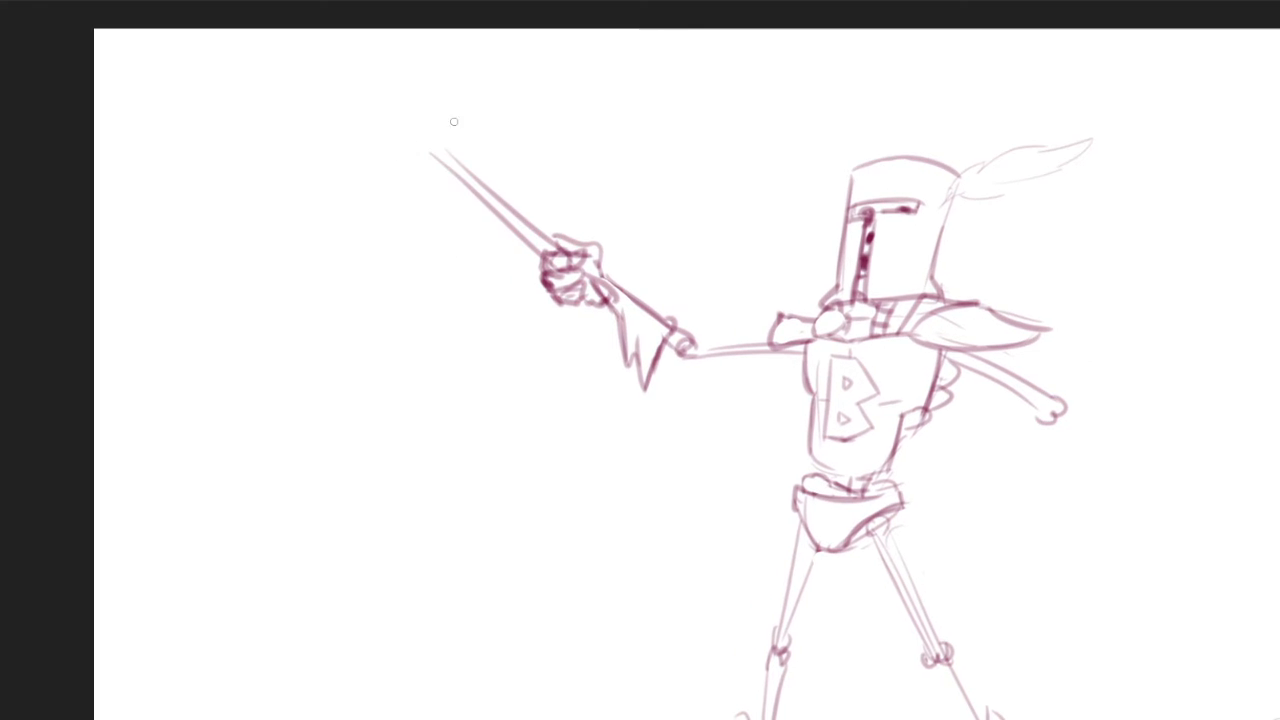
Try a flared knob at the far end of the bone shaft
mouse_move(439, 168)
left_mouse_down()
mouse_move(424, 150)
mouse_move(437, 151)
left_mouse_up()
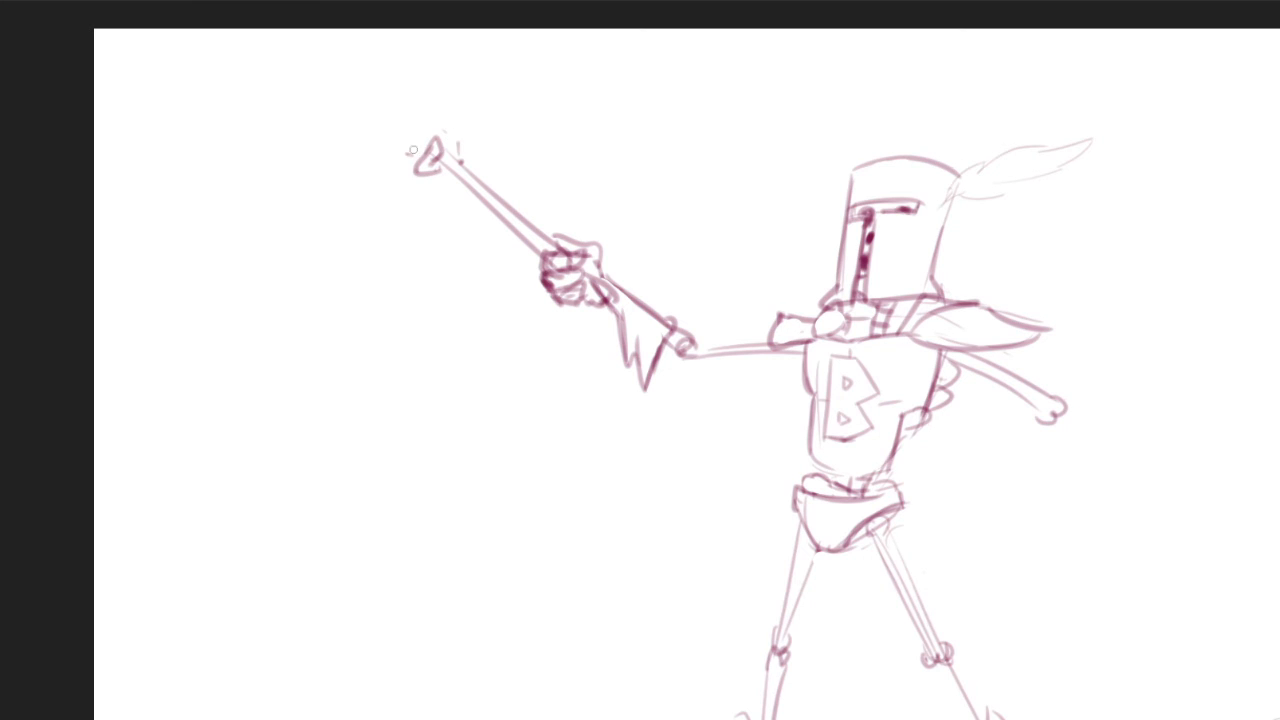
mouse_move(410, 126)
left_mouse_down()
mouse_move(460, 144)
mouse_move(433, 178)
mouse_move(446, 178)
mouse_move(450, 236)
left_mouse_up()
key("ctrl+z")
Draw a detached forearm with a jagged torn sleeve and a curled skeletal hand at the shaft's far end
mouse_move(438, 178)
left_mouse_down()
mouse_move(467, 211)
mouse_move(479, 285)
mouse_move(500, 200)
left_mouse_up()
key("e")
key("b")
left_click_drag(457, 152, 491, 200)
left_click_drag(471, 180, 512, 208)
left_click_drag(502, 203, 507, 229)
left_click_drag(510, 226, 597, 262)
left_click_drag(738, 528, 465, 377)
left_click_drag(772, 364, 720, 358)
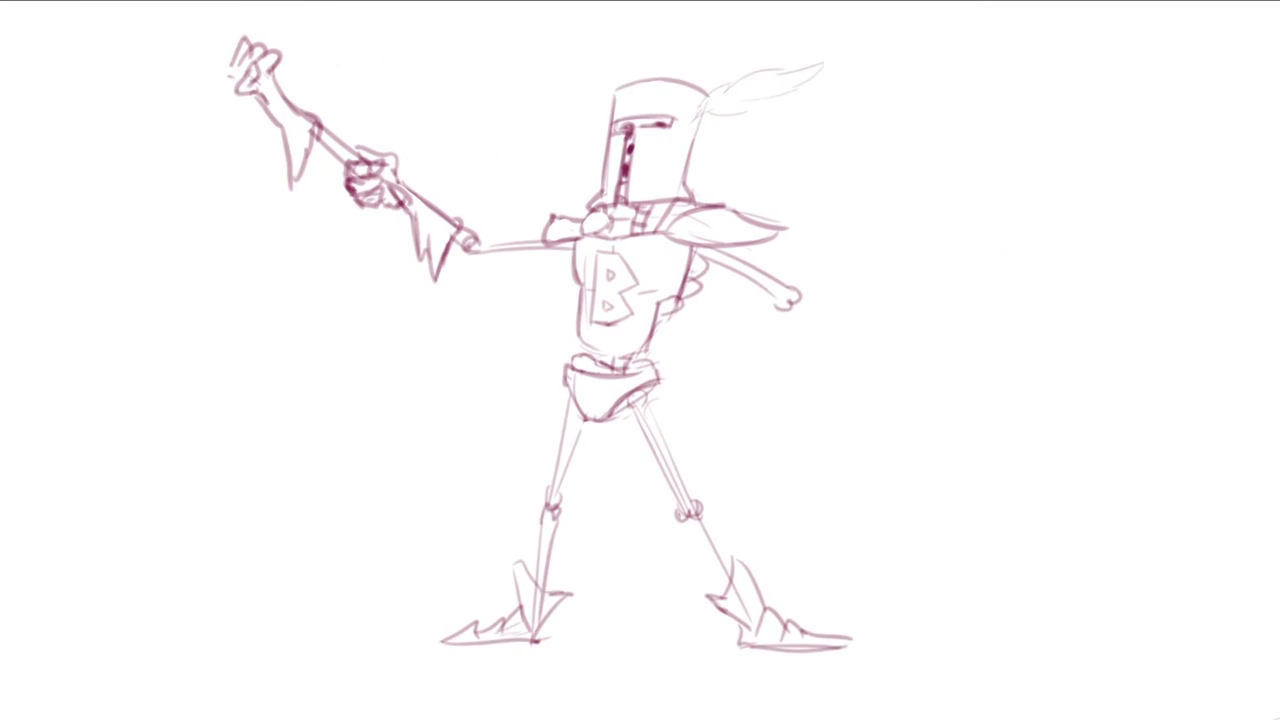
Add a round sword pommel behind the detached hand and a slanted two-line crossguard in front of it
left_click_drag(640, 360, 783, 417)
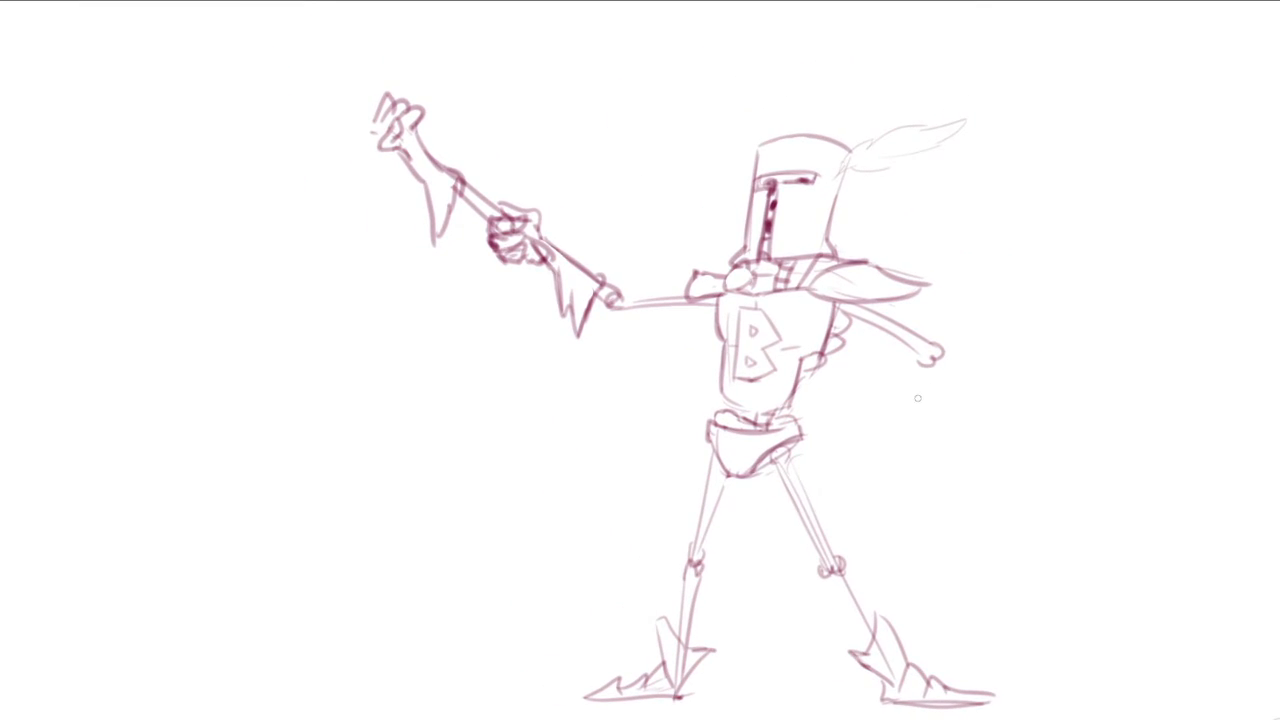
left_click_drag(472, 365, 603, 474)
mouse_move(550, 243)
left_mouse_down()
mouse_move(582, 272)
mouse_move(568, 264)
left_mouse_up()
key("e")
left_click(574, 268)
left_click_drag(461, 237, 523, 180)
left_click_drag(467, 233, 535, 184)
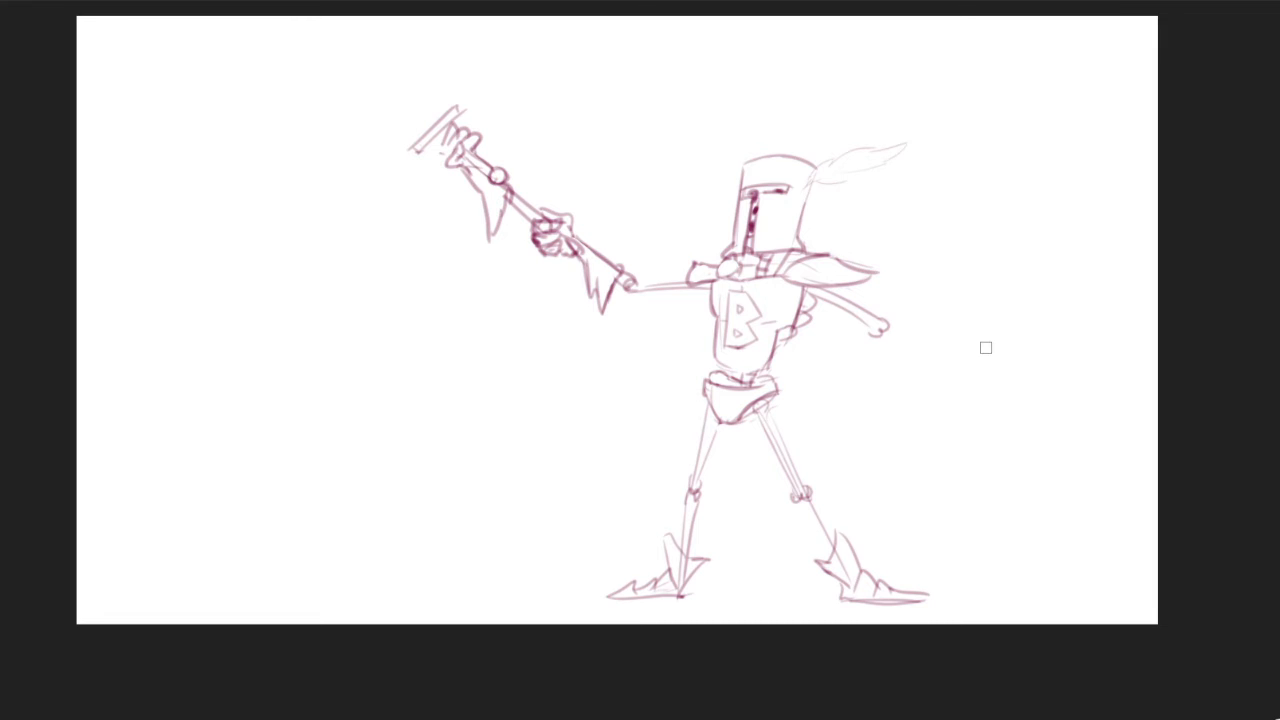
left_click_drag(407, 97, 494, 158)
key("ctrl+z")
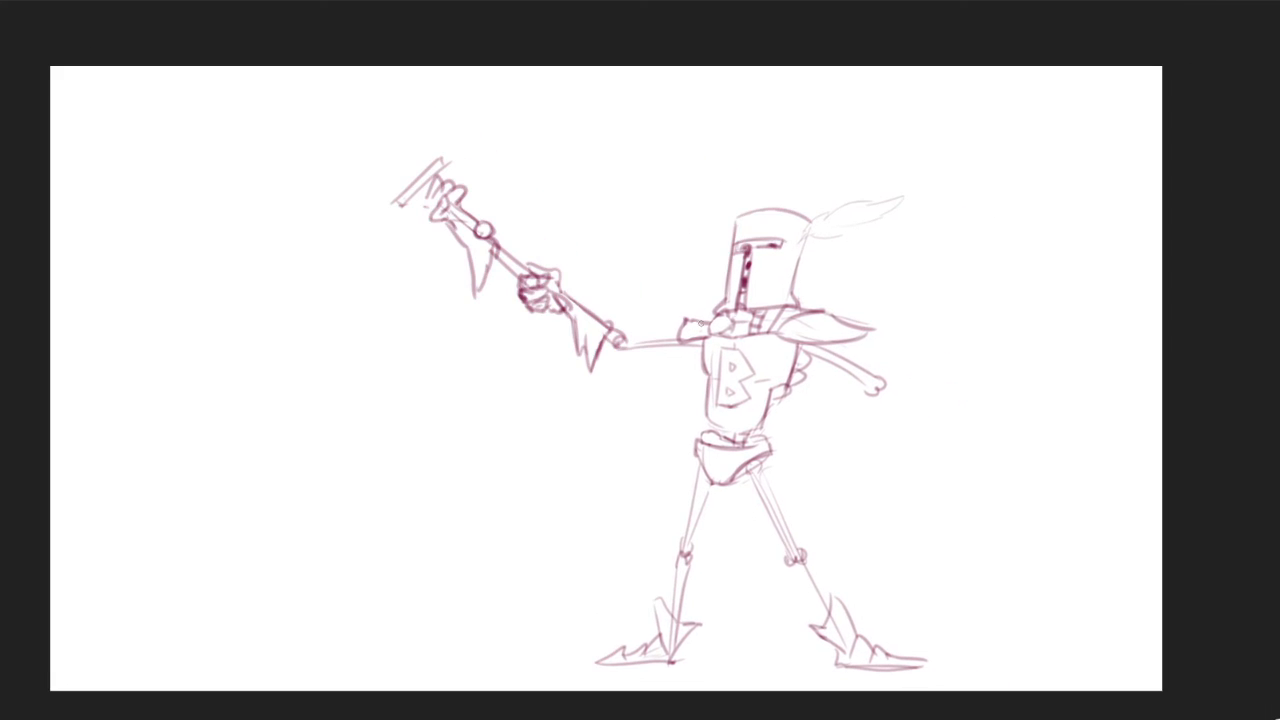
Scale the whole figure down slightly and shift it rightward to leave room for the sword blade
key("ctrl+t")
mouse_move(929, 154)
left_mouse_down()
mouse_move(843, 234)
mouse_move(864, 216)
left_mouse_up()
key("Return")
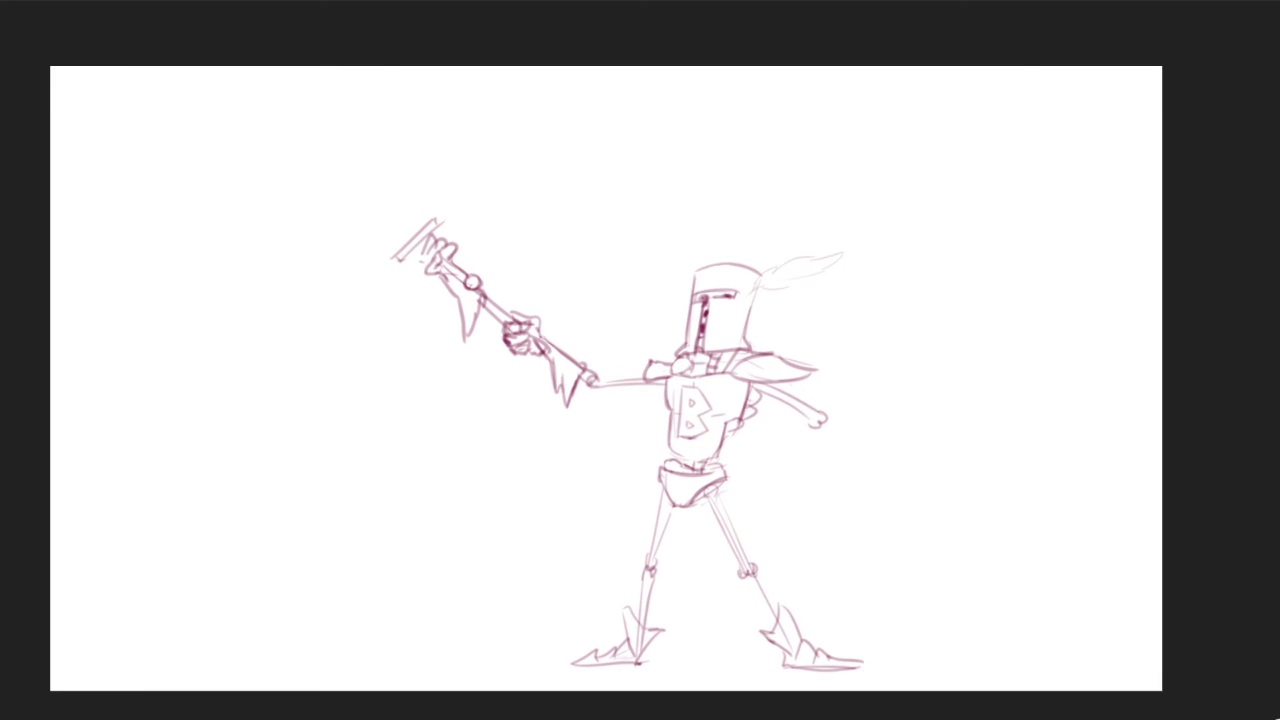
mouse_move(690, 400)
left_mouse_down()
mouse_move(799, 409)
mouse_move(777, 403)
left_mouse_up()
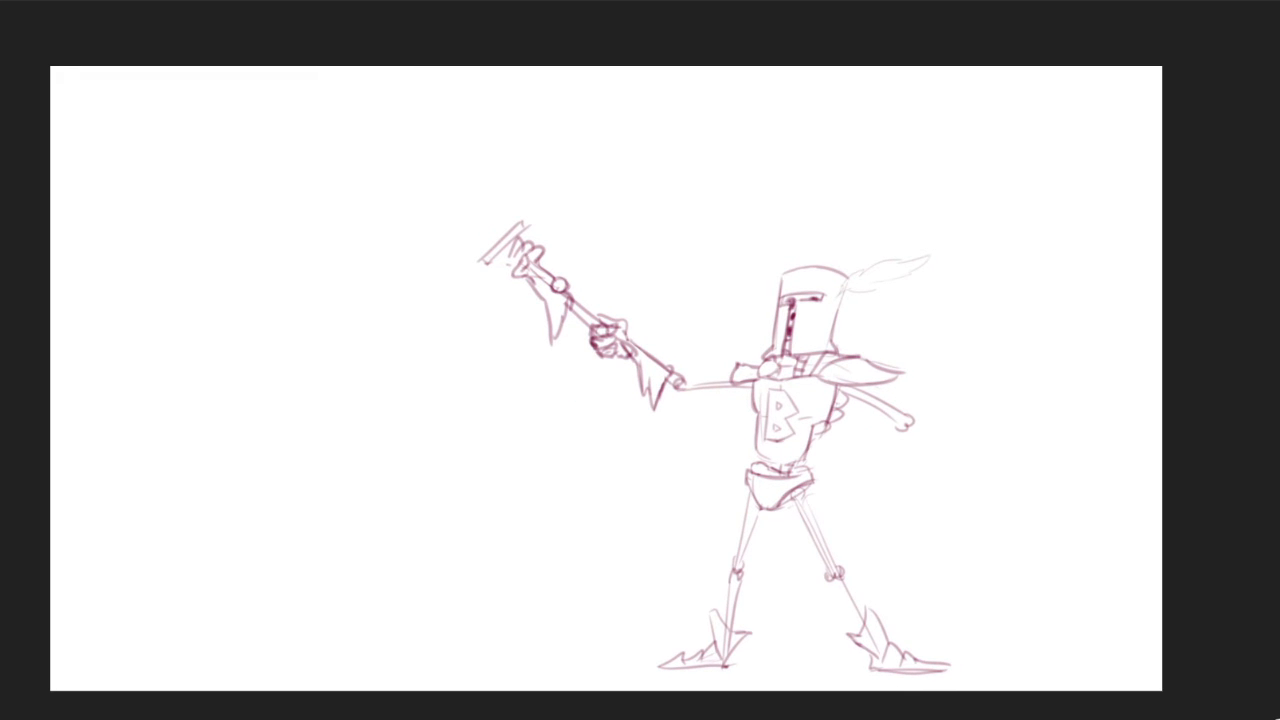
Draw a long, slightly curved sword blade with parallel edges and a pointed tip rising from the crossguard
left_click_drag(328, 95, 486, 235)
key("ctrl+z")
left_click_drag(367, 125, 497, 240)
key("ctrl+z")
mouse_move(341, 98)
left_mouse_down()
mouse_move(496, 242)
mouse_move(507, 227)
left_mouse_up()
key("ctrl+z")
mouse_move(351, 91)
left_mouse_down()
mouse_move(514, 226)
mouse_move(463, 194)
mouse_move(489, 219)
left_mouse_up()
key("ctrl+z")
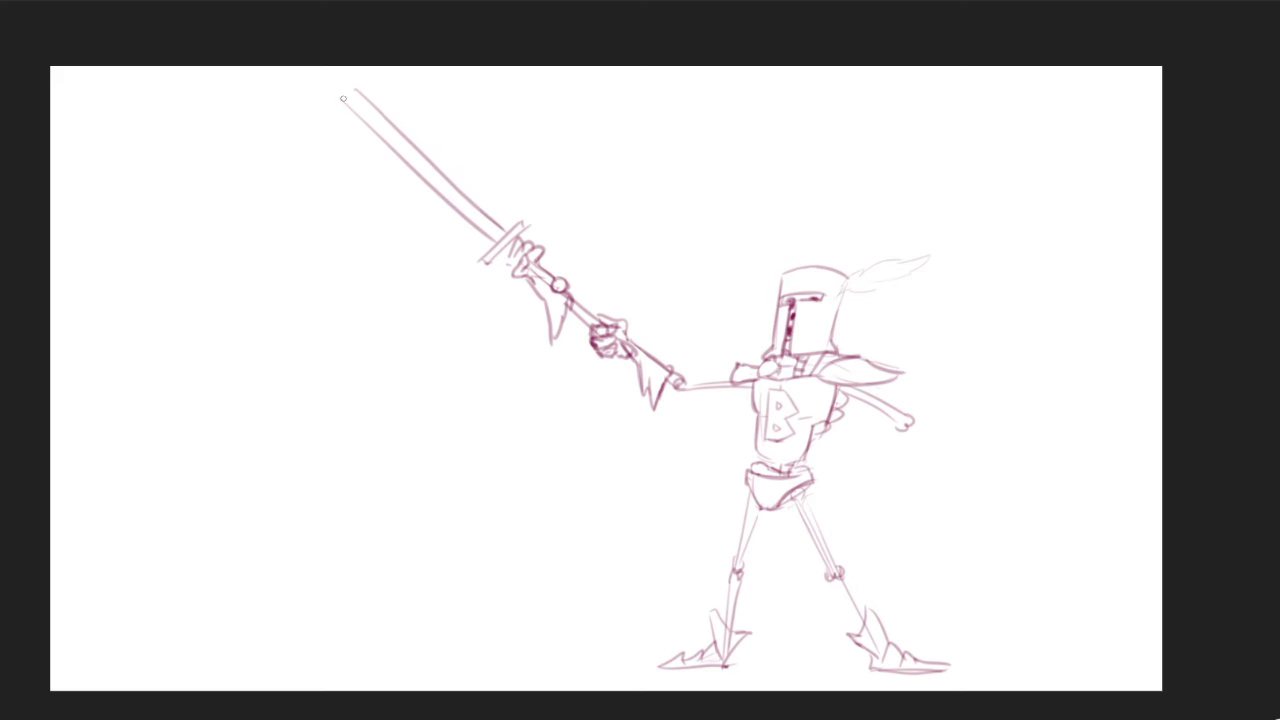
key("ctrl+z")
scroll(600, 380, "right", 2)
scroll(486, 293, "up", 2)
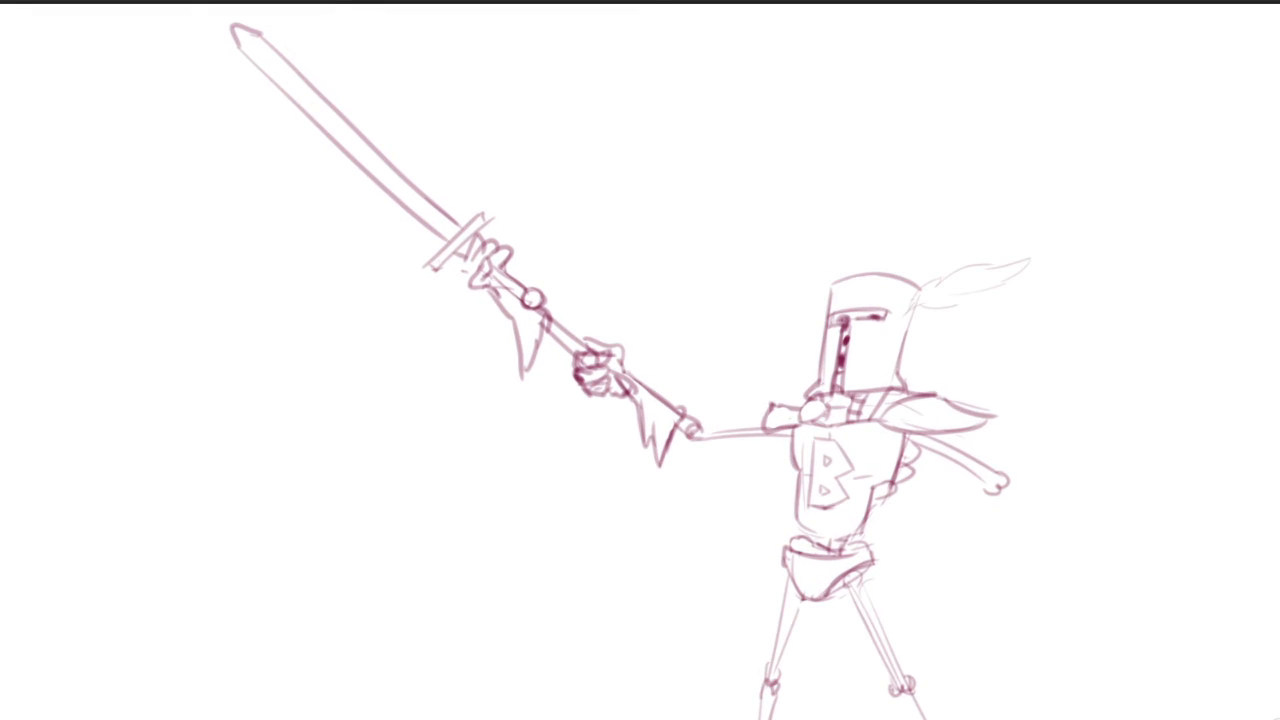
Draw short squiggly energy marks along both sides of the sword blade and around its tip
scroll(482, 228, "up", 2)
left_click_drag(337, 85, 374, 122)
left_click_drag(408, 158, 462, 202)
left_click_drag(298, 163, 330, 200)
left_click_drag(351, 223, 381, 260)
left_click_drag(402, 278, 420, 292)
key("ctrl")
left_click_drag(262, 114, 268, 166)
left_click_drag(548, 246, 570, 296)
mouse_move(458, 328)
left_mouse_down()
mouse_move(418, 348)
mouse_move(480, 366)
left_mouse_up()
left_click_drag(640, 360, 638, 376)
Darken the sword grip and refine the fingers of both hands and the wrist bone behind the lower fist
mouse_move(388, 244)
left_mouse_down()
mouse_move(394, 254)
mouse_move(416, 234)
mouse_move(380, 262)
mouse_move(386, 240)
mouse_move(386, 260)
mouse_move(396, 254)
left_mouse_up()
mouse_move(403, 231)
left_mouse_down()
mouse_move(396, 286)
mouse_move(408, 272)
mouse_move(402, 284)
mouse_move(381, 278)
mouse_move(404, 275)
mouse_move(458, 312)
left_mouse_up()
left_click_drag(429, 268, 461, 296)
mouse_move(587, 362)
left_mouse_down()
mouse_move(502, 400)
mouse_move(466, 390)
left_mouse_up()
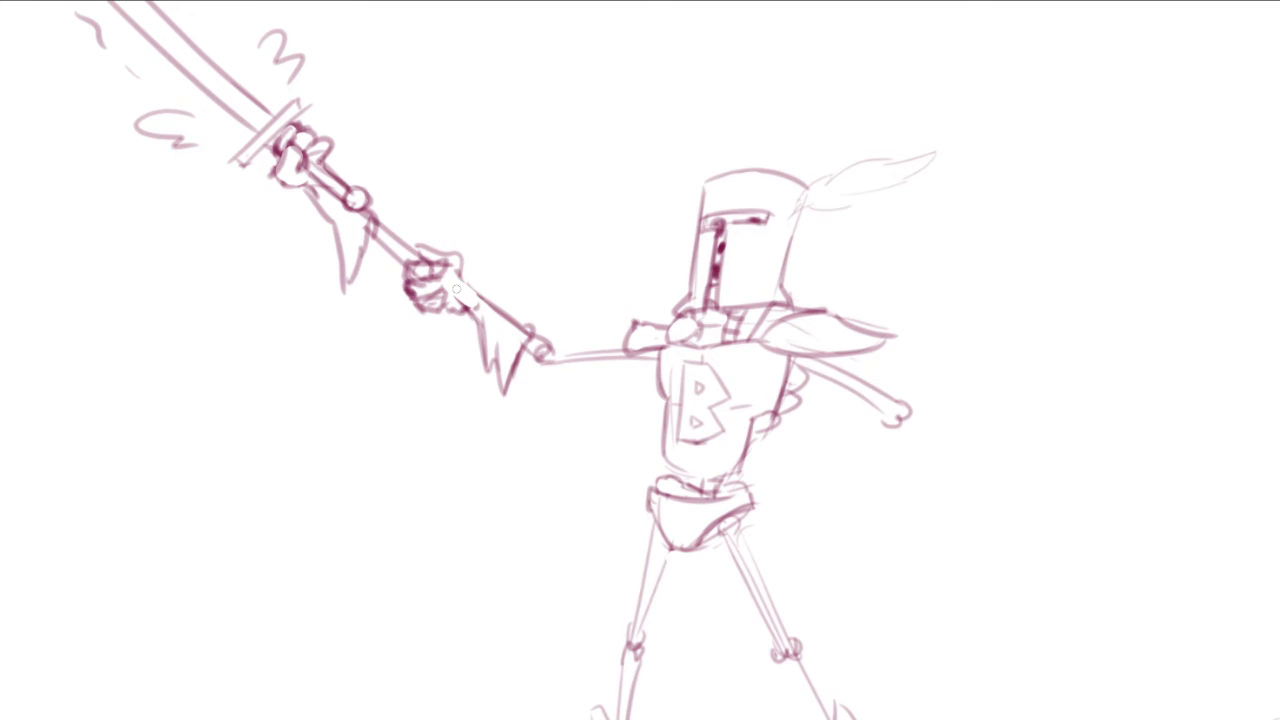
left_click_drag(441, 269, 471, 299)
mouse_move(436, 303)
left_mouse_down()
mouse_move(463, 323)
mouse_move(479, 303)
mouse_move(471, 296)
mouse_move(470, 310)
mouse_move(467, 290)
mouse_move(476, 297)
mouse_move(463, 330)
mouse_move(446, 293)
left_mouse_up()
left_click_drag(446, 279, 442, 306)
Redraw the front shoulder pad with a smoother outline and thicken the upper bone of the raised arm
left_click_drag(597, 283, 568, 286)
mouse_move(605, 371)
left_mouse_down()
mouse_move(560, 345)
mouse_move(550, 311)
mouse_move(613, 308)
left_mouse_up()
mouse_move(498, 325)
left_mouse_down()
mouse_move(632, 323)
mouse_move(620, 303)
left_mouse_up()
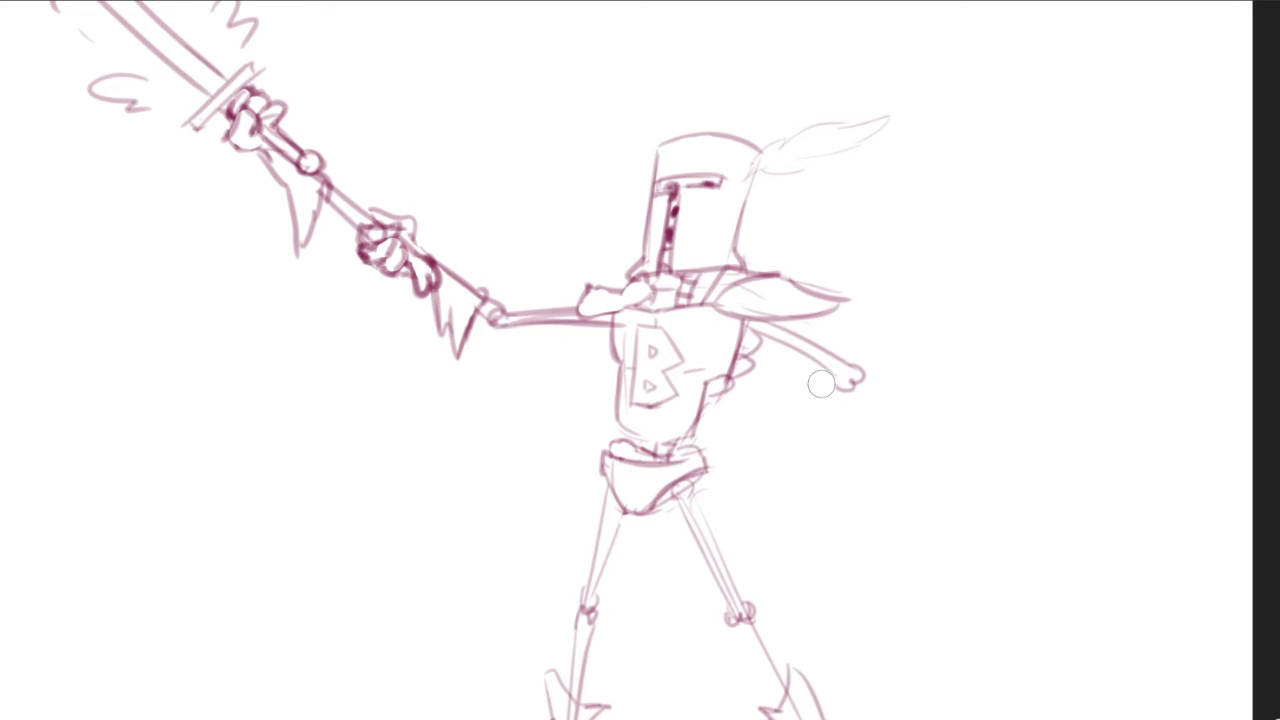
Thicken the thigh bones of both legs and firm up the front knee and rear hip joints
left_click_drag(831, 379, 738, 272)
mouse_move(624, 358)
left_mouse_down()
mouse_move(570, 417)
mouse_move(546, 421)
mouse_move(578, 404)
mouse_move(589, 418)
mouse_move(574, 417)
mouse_move(591, 416)
mouse_move(630, 526)
left_mouse_up()
key("ctrl+z")
key("e")
key("b")
key("e")
key("b")
left_click_drag(578, 424, 622, 518)
mouse_move(514, 390)
left_mouse_down()
mouse_move(498, 396)
mouse_move(474, 528)
left_mouse_up()
left_click_drag(484, 503, 485, 513)
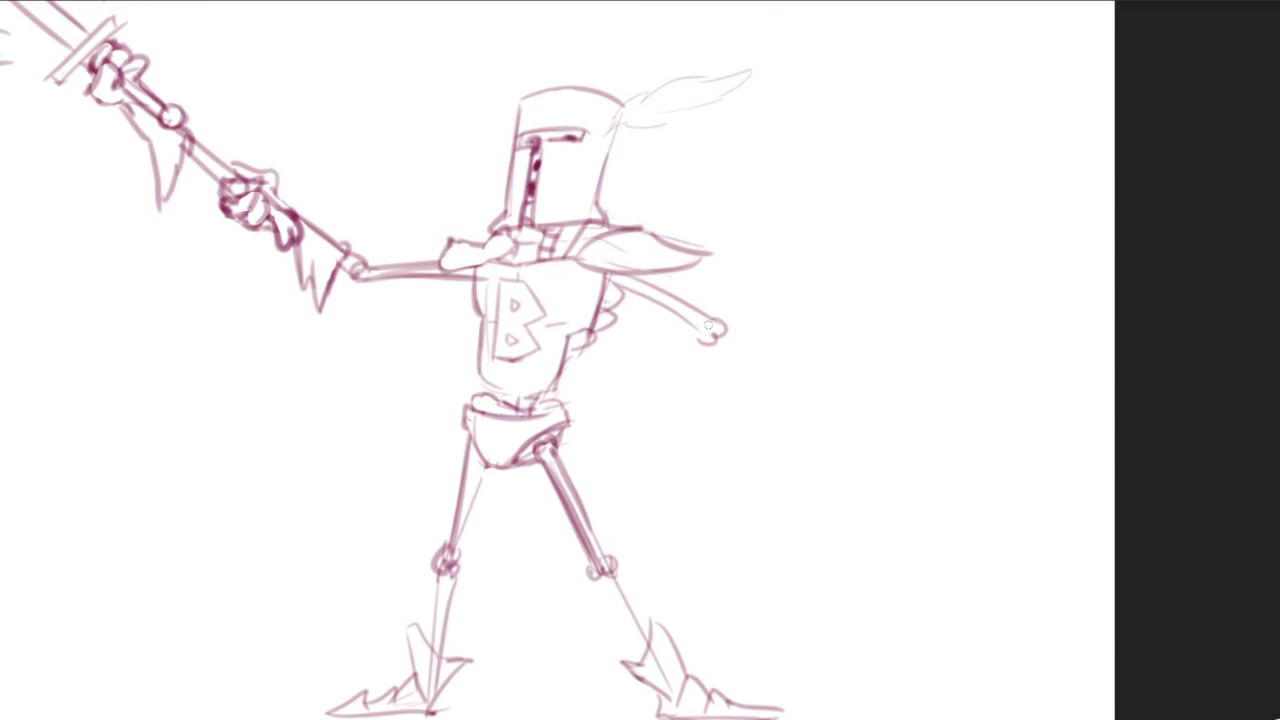
Thicken the back arm bone and redraw the helmet feather with a bolder, wavy outline
left_click_drag(614, 284, 712, 343)
left_click_drag(677, 303, 713, 321)
mouse_move(618, 105)
left_mouse_down()
mouse_move(659, 185)
mouse_move(800, 139)
left_mouse_up()
key("ctrl+z")
mouse_move(798, 145)
left_mouse_down()
mouse_move(766, 175)
mouse_move(688, 193)
mouse_move(663, 219)
left_mouse_up()
scroll(664, 180, "up", 2)
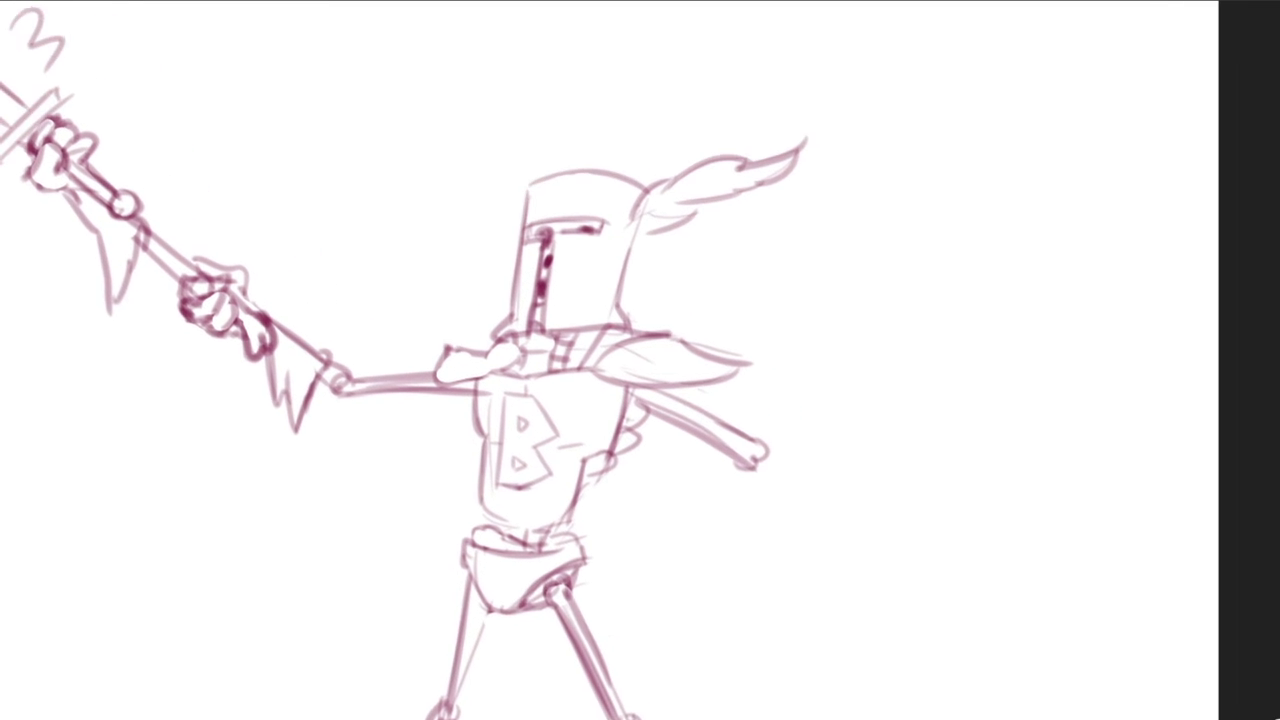
Try hatched shading around the visor slit and a band along the helmet's lower edge
mouse_move(525, 207)
left_mouse_down()
mouse_move(528, 218)
mouse_move(588, 196)
mouse_move(614, 210)
left_mouse_up()
mouse_move(560, 246)
left_mouse_down()
mouse_move(606, 230)
mouse_move(508, 252)
mouse_move(538, 262)
left_mouse_up()
mouse_move(612, 217)
left_mouse_down()
mouse_move(606, 236)
mouse_move(652, 240)
mouse_move(599, 257)
mouse_move(588, 245)
left_mouse_up()
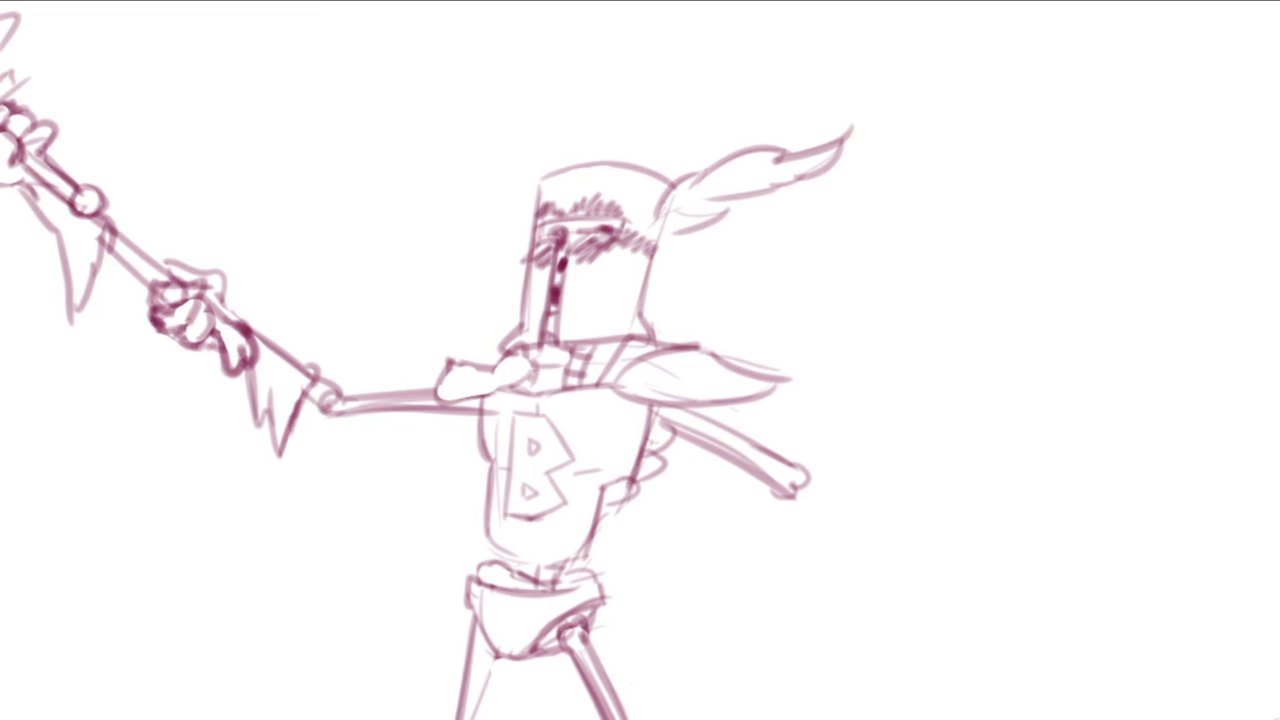
left_click_drag(646, 402, 621, 337)
left_click_drag(544, 268, 622, 262)
Undo the hatching around the visor and the band along the helmet's lower edge
key("ctrl+z")
key("ctrl+z")
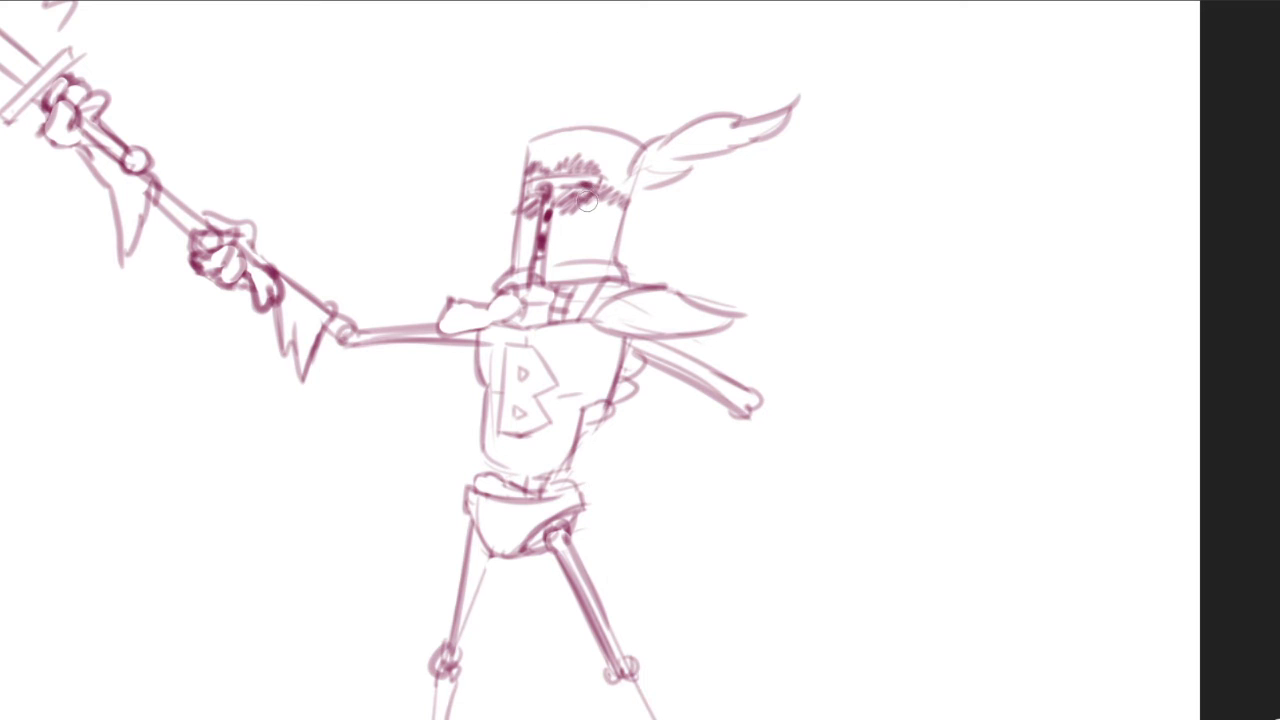
key("ctrl+z")
key("ctrl+z")
key("ctrl+z")
key("ctrl+z")
key("ctrl+z")
key("ctrl+z")
Shade soft horizontal bands above and below the visor slit on the helmet
left_click_drag(527, 172, 600, 176)
key("ctrl+z")
left_click_drag(522, 176, 596, 175)
mouse_move(527, 204)
left_mouse_down()
mouse_move(606, 195)
mouse_move(601, 172)
mouse_move(629, 199)
mouse_move(590, 220)
mouse_move(592, 232)
mouse_move(601, 207)
mouse_move(602, 227)
mouse_move(617, 210)
left_mouse_up()
key("ctrl+z")
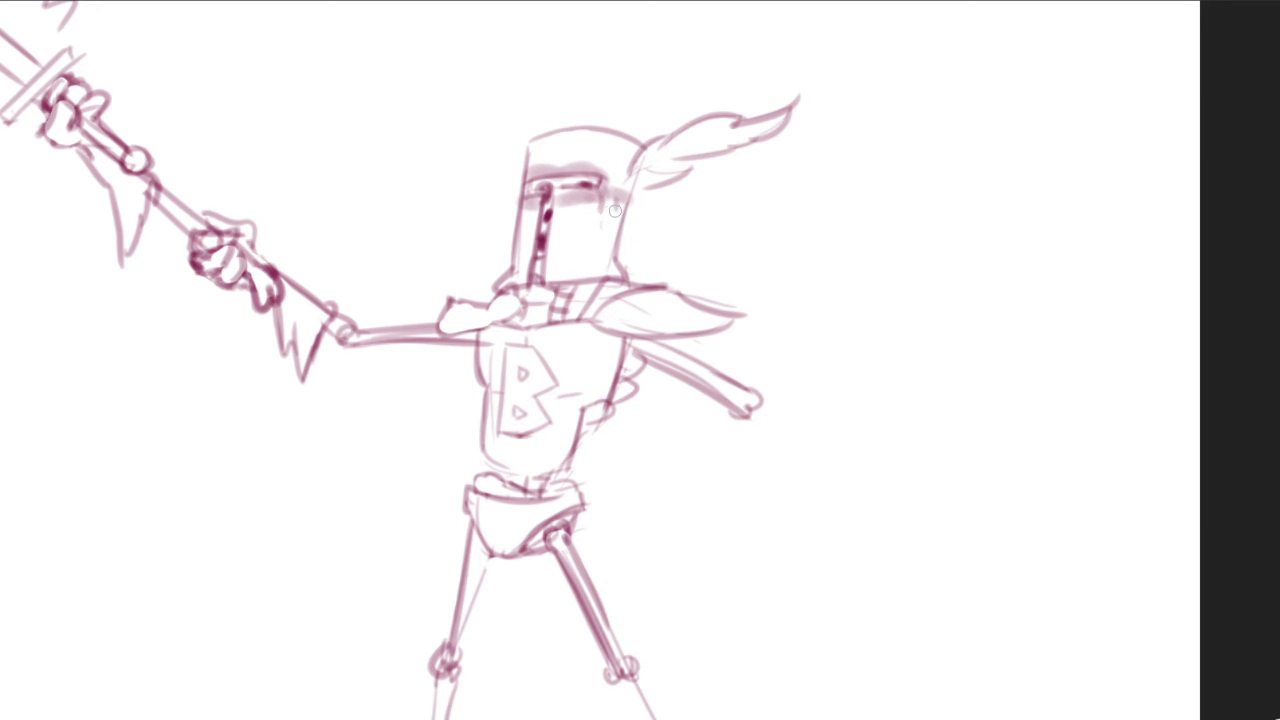
mouse_move(527, 206)
left_mouse_down()
mouse_move(527, 231)
mouse_move(606, 199)
mouse_move(564, 198)
mouse_move(560, 272)
left_mouse_up()
key("ctrl+minus")
key("ctrl+z")
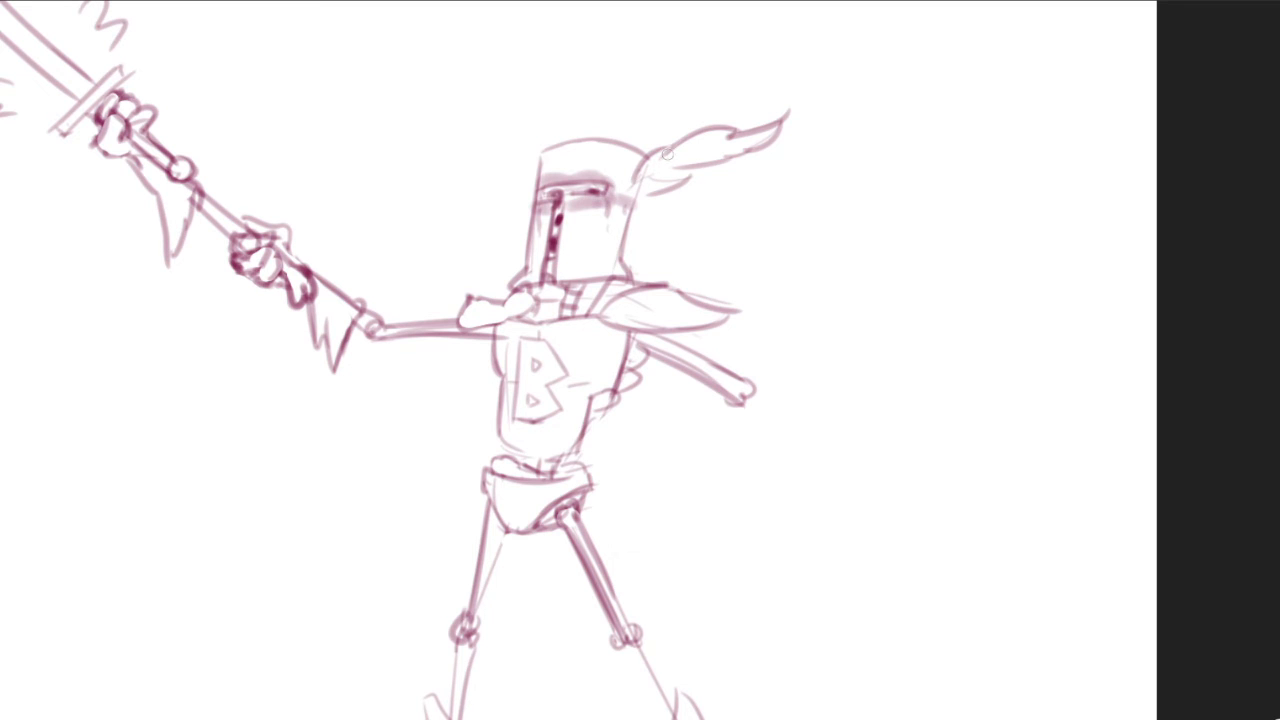
mouse_move(598, 193)
left_mouse_down()
mouse_move(564, 200)
mouse_move(562, 236)
mouse_move(647, 169)
mouse_move(550, 310)
left_mouse_up()
key("ctrl+z")
key("ctrl+z")
Darken the helmet's front edge and curved top with crisp outline strokes
left_click_drag(618, 184, 527, 185)
left_click_drag(526, 124, 507, 284)
mouse_move(519, 133)
left_mouse_down()
mouse_move(670, 129)
mouse_move(538, 121)
left_mouse_up()
key("ctrl+z")
Redraw the inner edge of the rear shin with a crisp dark line between knee and boot
mouse_move(771, 283)
left_mouse_down()
mouse_move(688, 343)
mouse_move(741, 360)
mouse_move(690, 375)
left_mouse_up()
mouse_move(703, 664)
left_mouse_down()
mouse_move(691, 586)
mouse_move(706, 583)
left_mouse_up()
left_click_drag(465, 594, 470, 604)
key("b")
left_click_drag(628, 507, 663, 571)
left_click_drag(686, 504, 650, 518)
left_click_drag(650, 518, 726, 662)
left_click_drag(800, 556, 815, 499)
left_click_drag(815, 499, 827, 526)
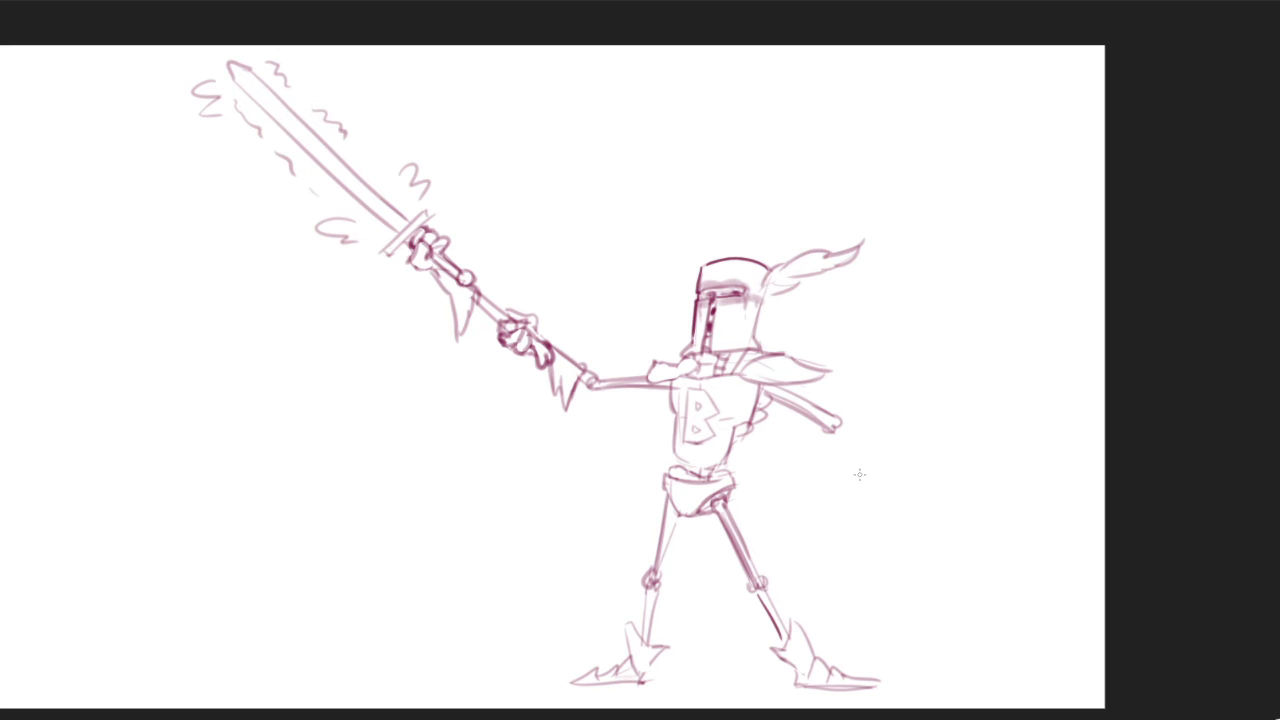
left_click_drag(832, 443, 870, 440)
left_click_drag(850, 440, 752, 383)
mouse_move(597, 326)
left_mouse_down()
mouse_move(620, 326)
mouse_move(604, 314)
left_mouse_up()
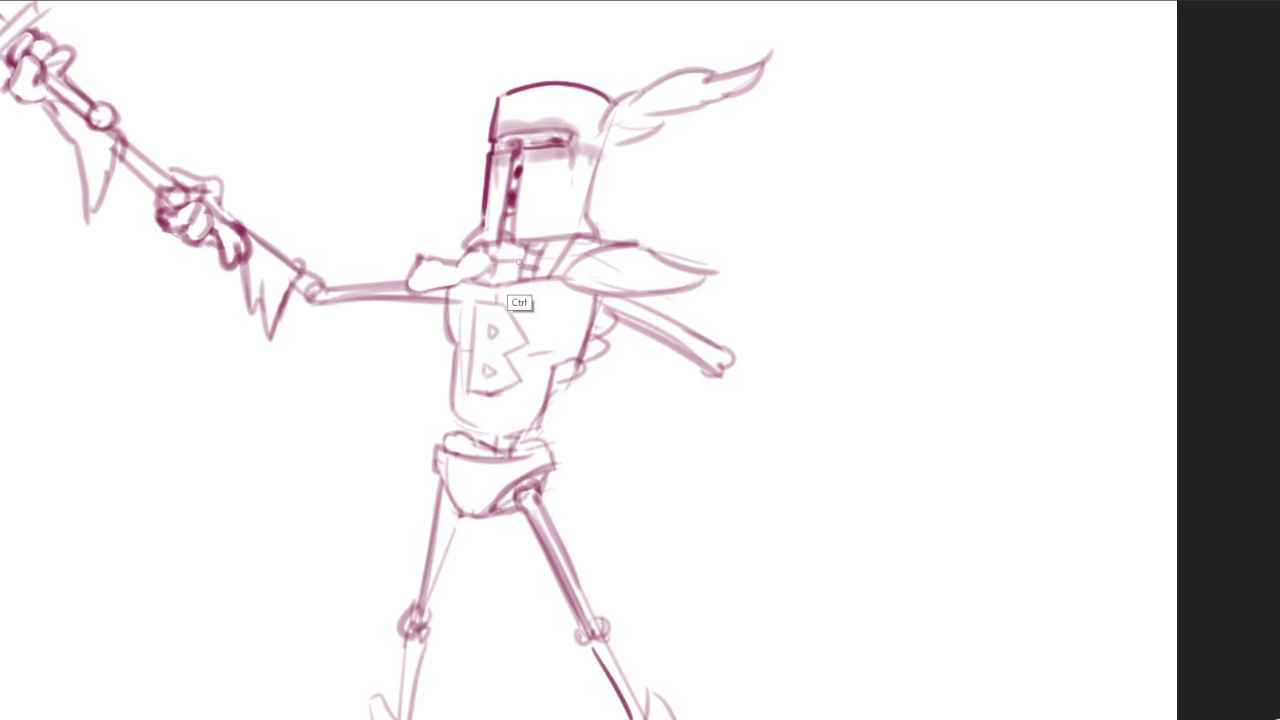
Draw small overlapping loops and curved strokes across the collar beneath the helmet
mouse_move(517, 253)
left_mouse_down()
mouse_move(492, 273)
mouse_move(528, 252)
left_mouse_up()
key("ctrl+z")
left_click_drag(526, 254, 534, 272)
scroll(520, 265, "right", 1)
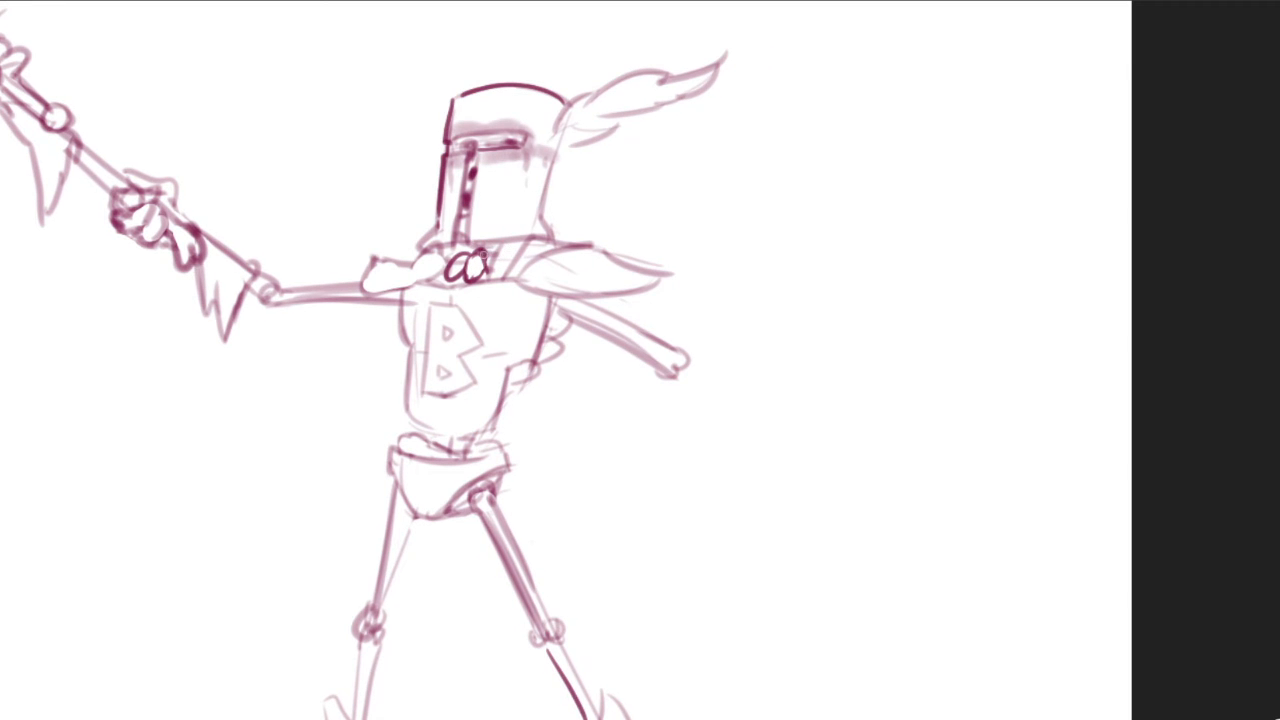
key("ctrl+z")
Draw a flowing cape behind the figure with a sweeping outer edge, pointed corner and wavy hem between the legs
mouse_move(498, 264)
left_mouse_down()
mouse_move(526, 250)
mouse_move(509, 264)
mouse_move(514, 247)
mouse_move(742, 511)
left_mouse_up()
key("ctrl+z")
key("ctrl+z")
scroll(520, 250, "down", 3)
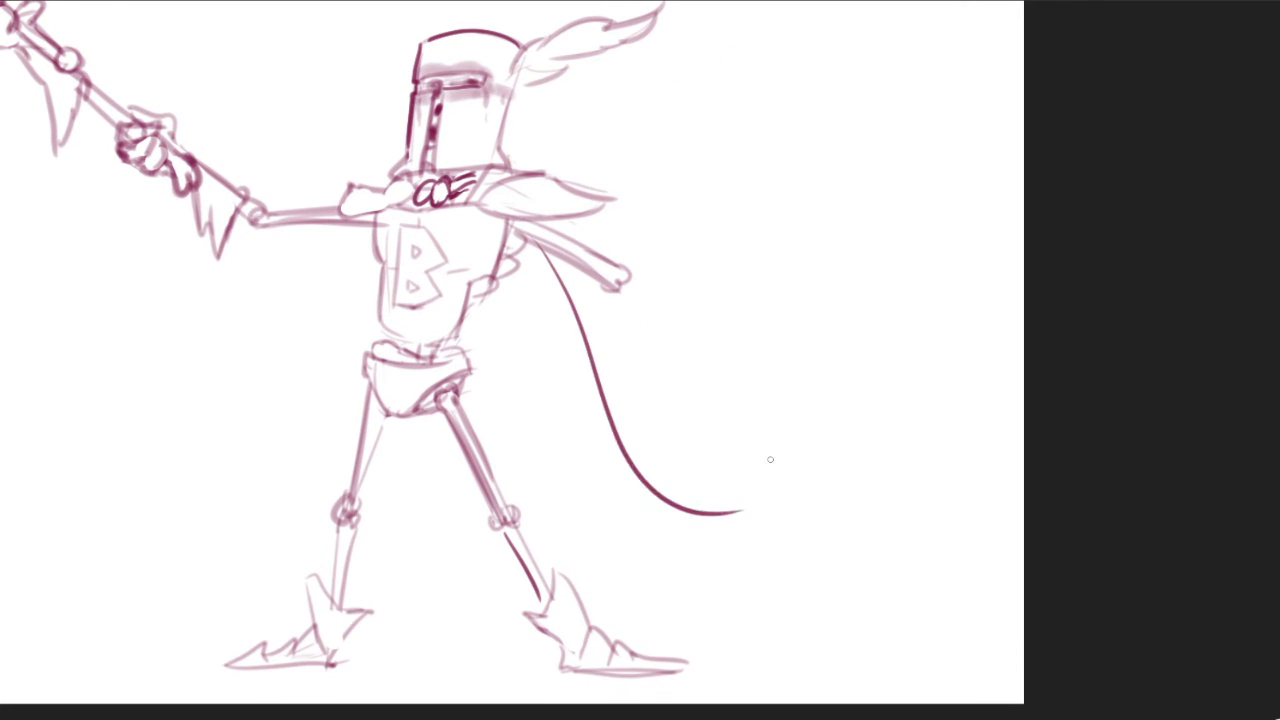
mouse_move(392, 426)
left_mouse_down()
mouse_move(393, 514)
mouse_move(500, 534)
left_mouse_up()
key("ctrl+z")
key("ctrl+z")
mouse_move(395, 425)
left_mouse_down()
mouse_move(454, 514)
mouse_move(512, 554)
mouse_move(672, 560)
mouse_move(739, 511)
left_mouse_up()
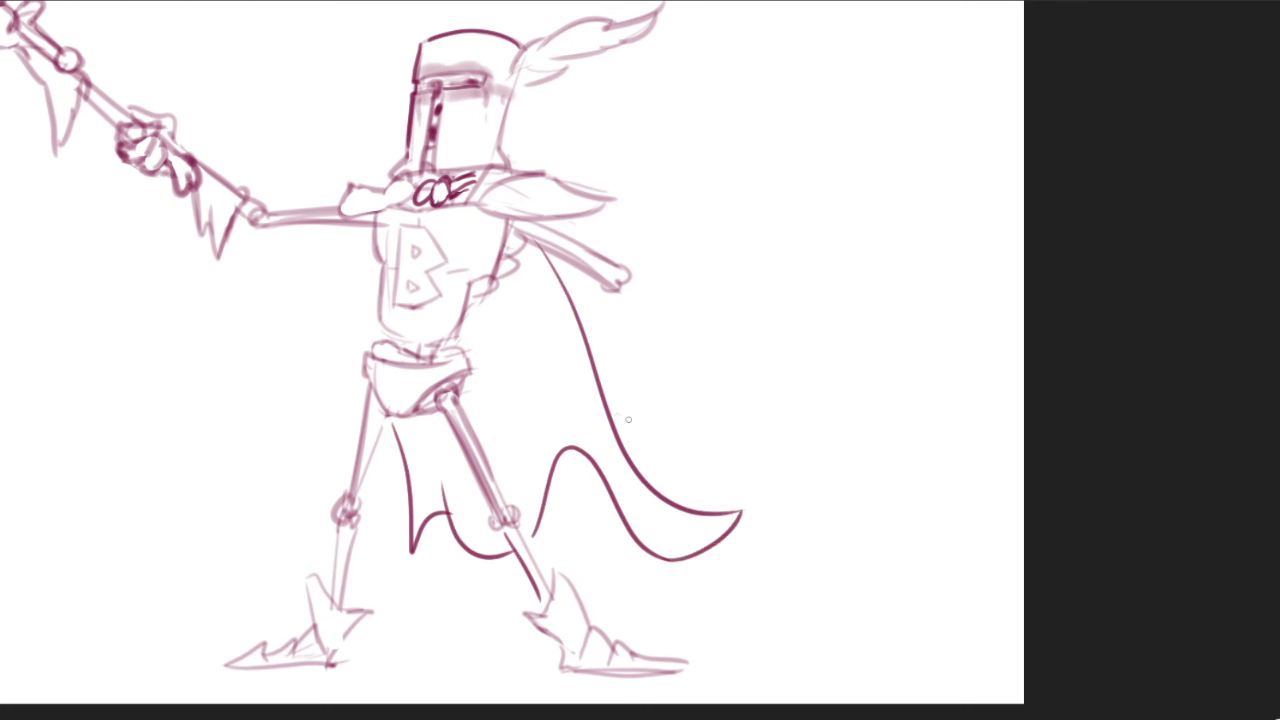
Add a pointed flap of cloth folding out behind the cape's outer edge
left_click_drag(602, 385, 652, 420)
mouse_move(549, 369)
left_mouse_down()
mouse_move(614, 493)
mouse_move(684, 507)
left_mouse_up()
key("ctrl+z")
left_click_drag(437, 398, 442, 512)
key("ctrl+z")
Draw inner fold lines running down the cape from beneath the back shoulder
mouse_move(442, 446)
left_mouse_down()
mouse_move(442, 490)
mouse_move(487, 496)
left_mouse_up()
key("e")
key("b")
mouse_move(624, 352)
left_mouse_down()
mouse_move(606, 380)
mouse_move(536, 367)
mouse_move(504, 494)
left_mouse_up()
key("ctrl+z")
left_click_drag(461, 328, 473, 385)
left_click_drag(477, 316, 517, 386)
key("ctrl+z")
left_click_drag(486, 299, 512, 368)
mouse_move(612, 452)
left_mouse_down()
mouse_move(580, 474)
mouse_move(721, 444)
mouse_move(825, 526)
mouse_move(810, 525)
mouse_move(837, 499)
mouse_move(969, 528)
mouse_move(1029, 531)
mouse_move(1029, 519)
left_mouse_up()
scroll(580, 474, "down", 3)
mouse_move(800, 400)
left_mouse_down()
mouse_move(719, 402)
mouse_move(759, 421)
mouse_move(745, 397)
left_mouse_up()
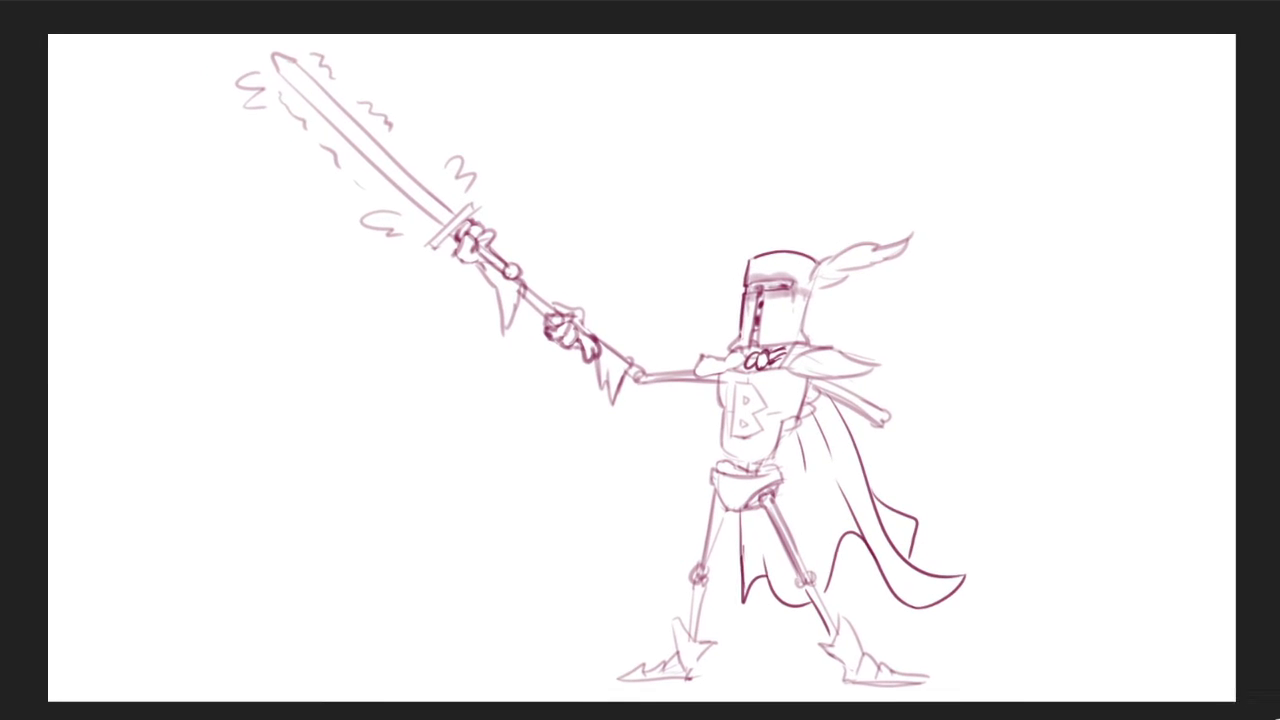
scroll(880, 577, "up", 1)
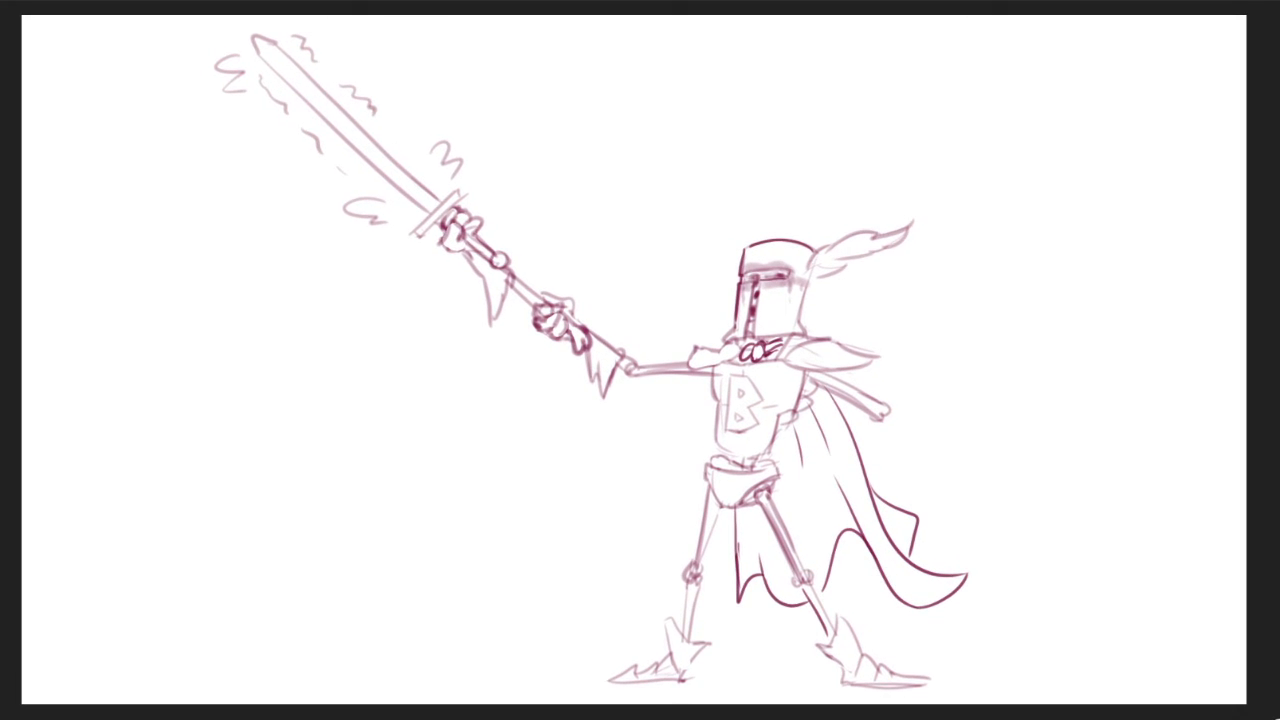
left_click_drag(640, 360, 642, 356)
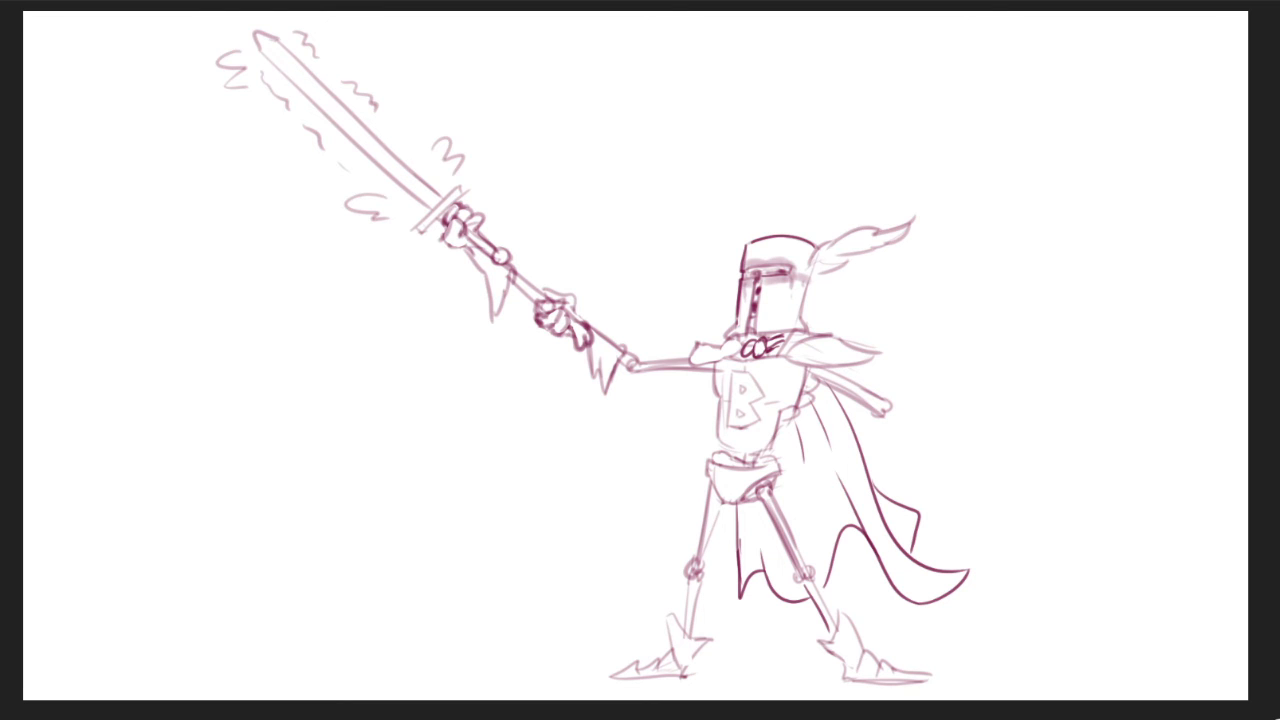
Switch to the browser's caped swordsman reference, narrow its window to sit beside the sketch, and enlarge the image
left_click_drag(130, 5, 73, 285)
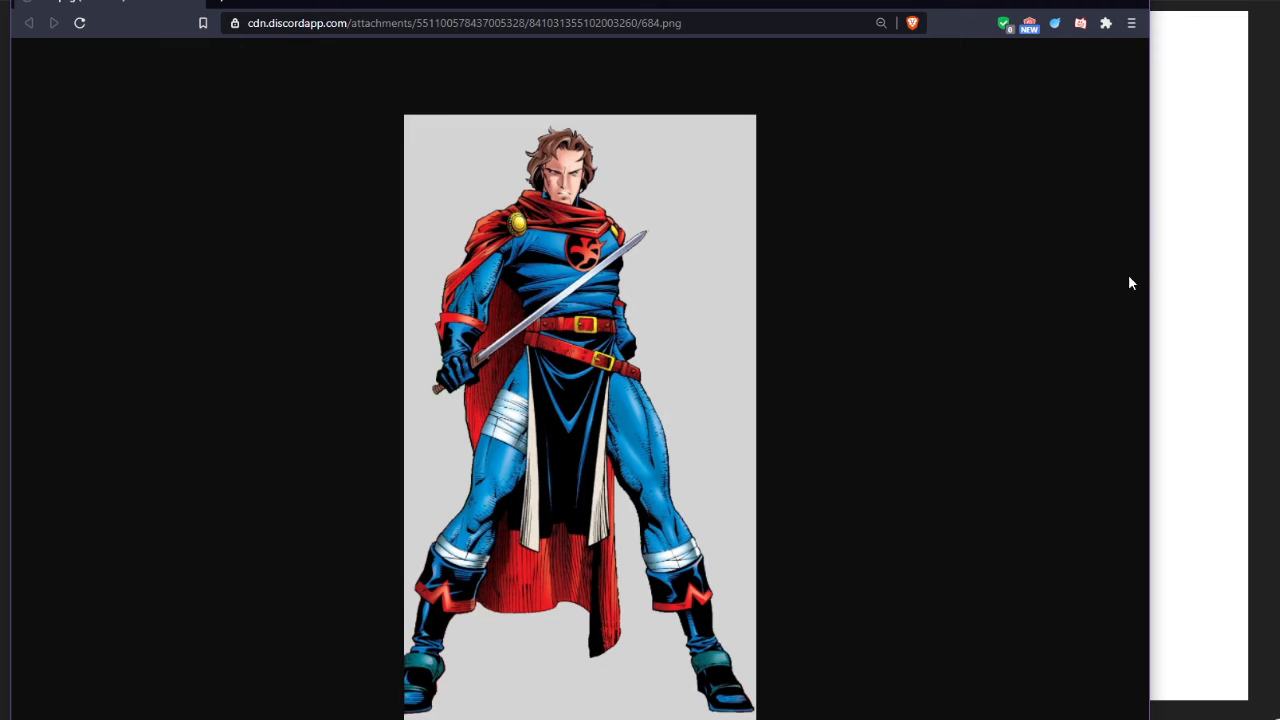
left_click_drag(1148, 217, 575, 243)
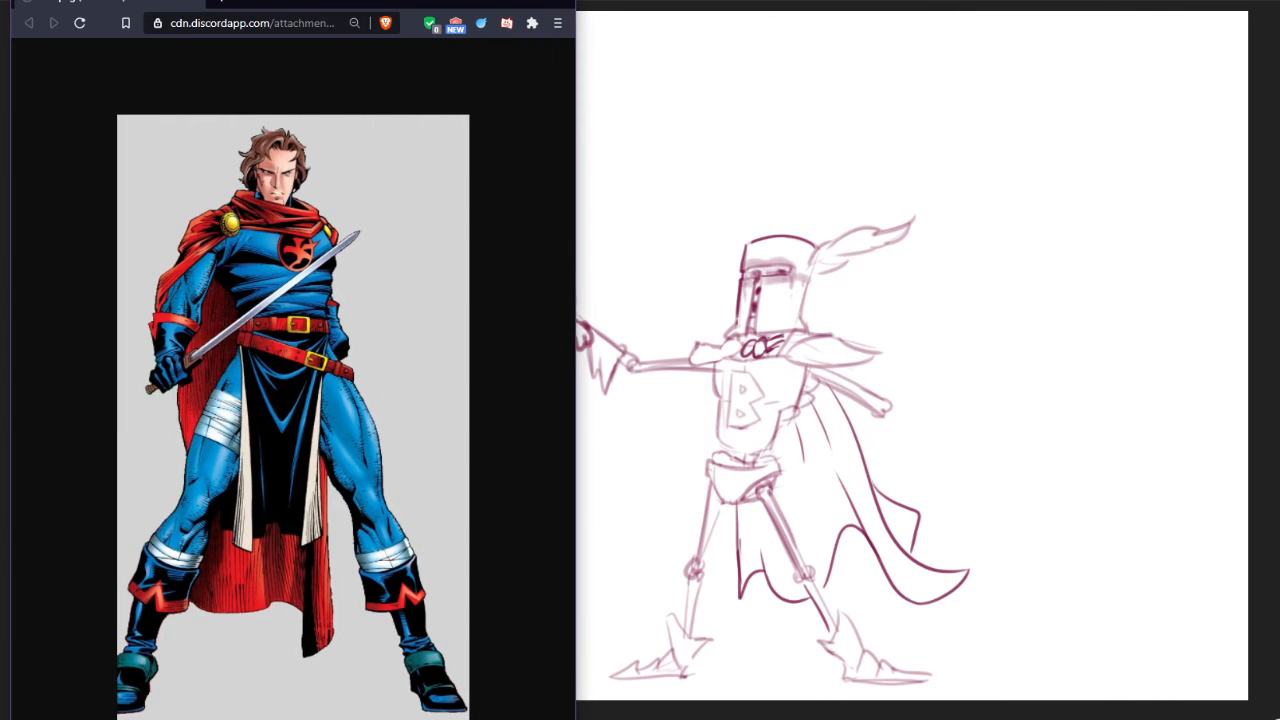
left_click_drag(430, 3, 430, 0)
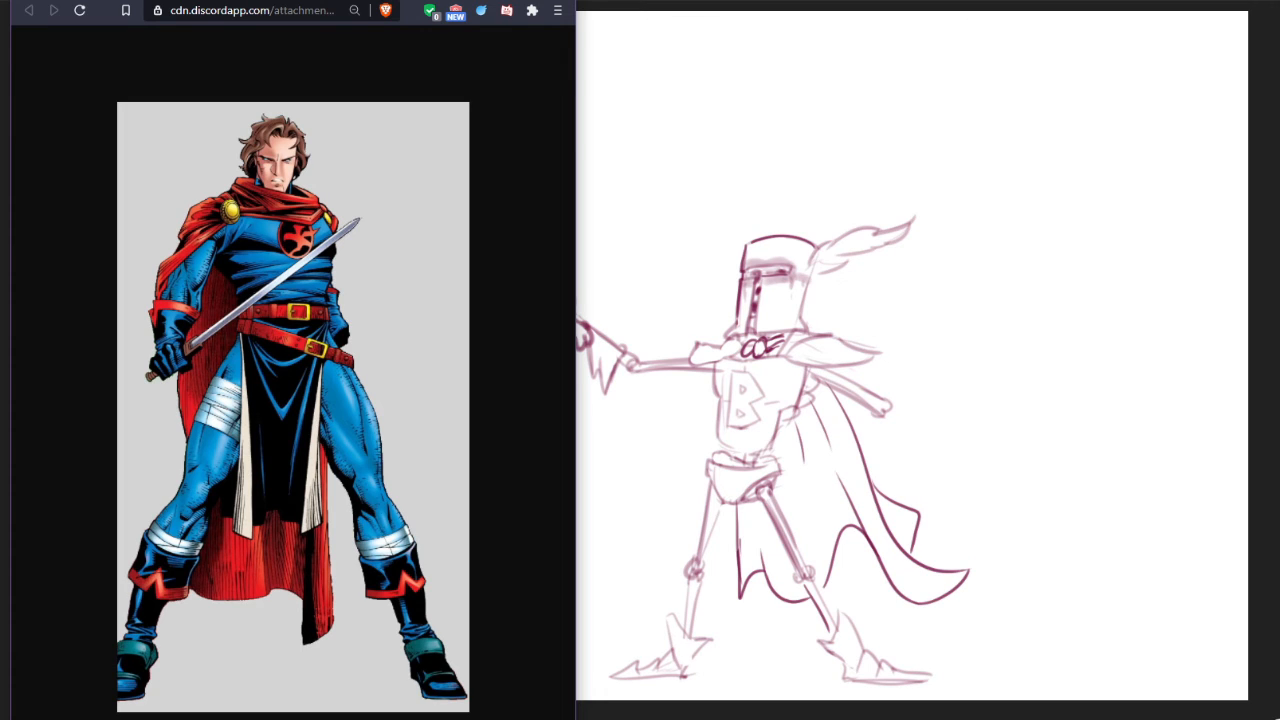
left_click_drag(300, 10, 307, 0)
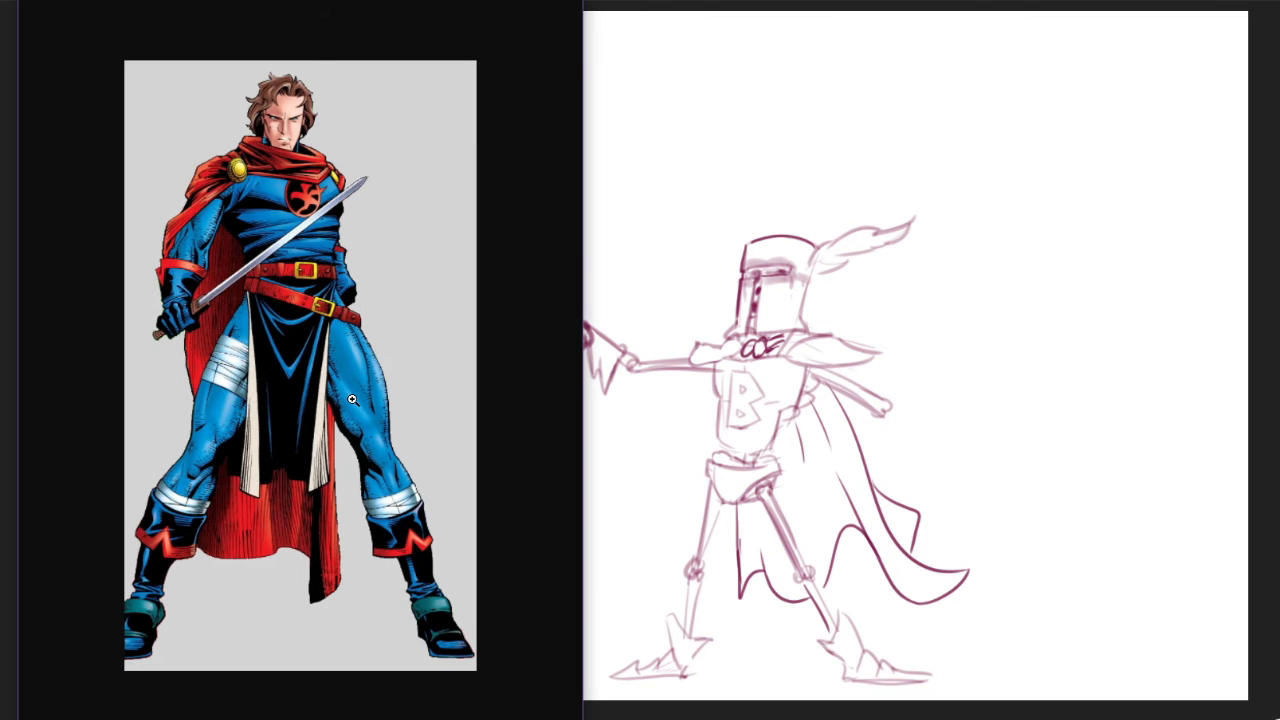
scroll(379, 401, "up", 5)
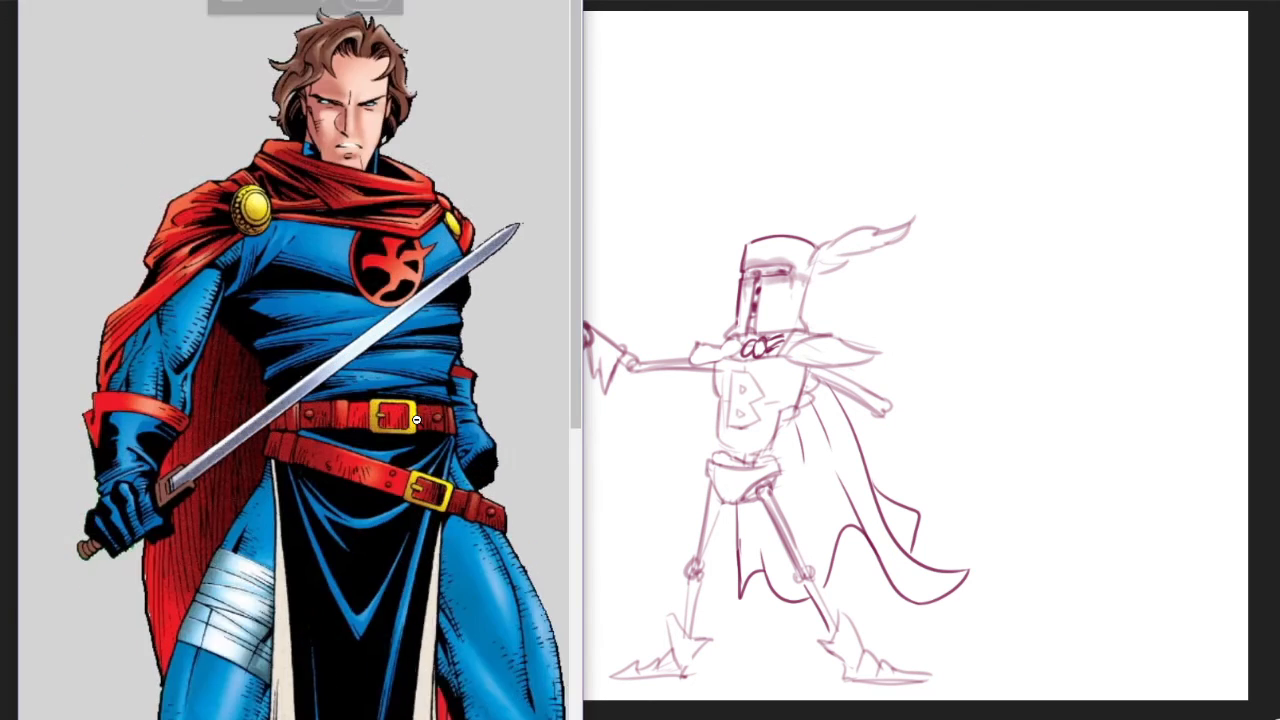
Examine the swordsman reference from the shoulders down to the cape hem and boots, including the tunic, belts and sword
scroll(432, 472, "down", 2)
left_click_drag(375, 717, 450, 717)
scroll(450, 666, "down", 7)
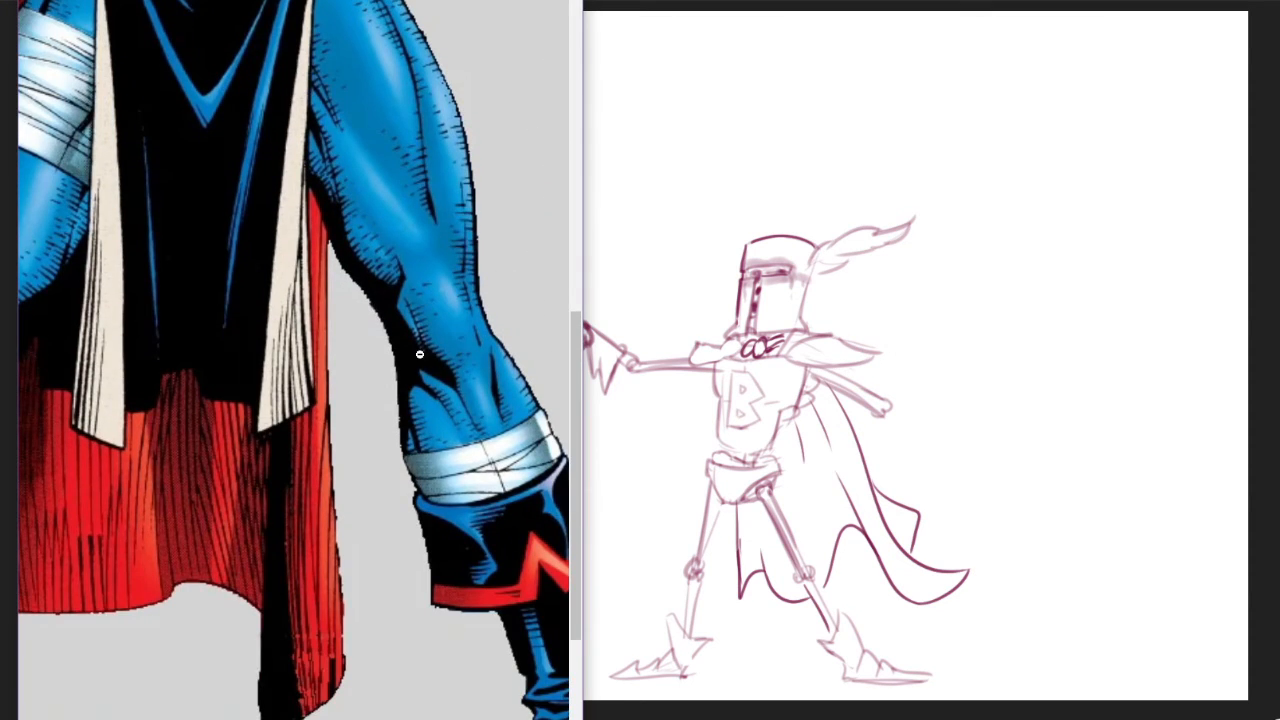
scroll(420, 355, "up", 6)
scroll(420, 355, "up", 4)
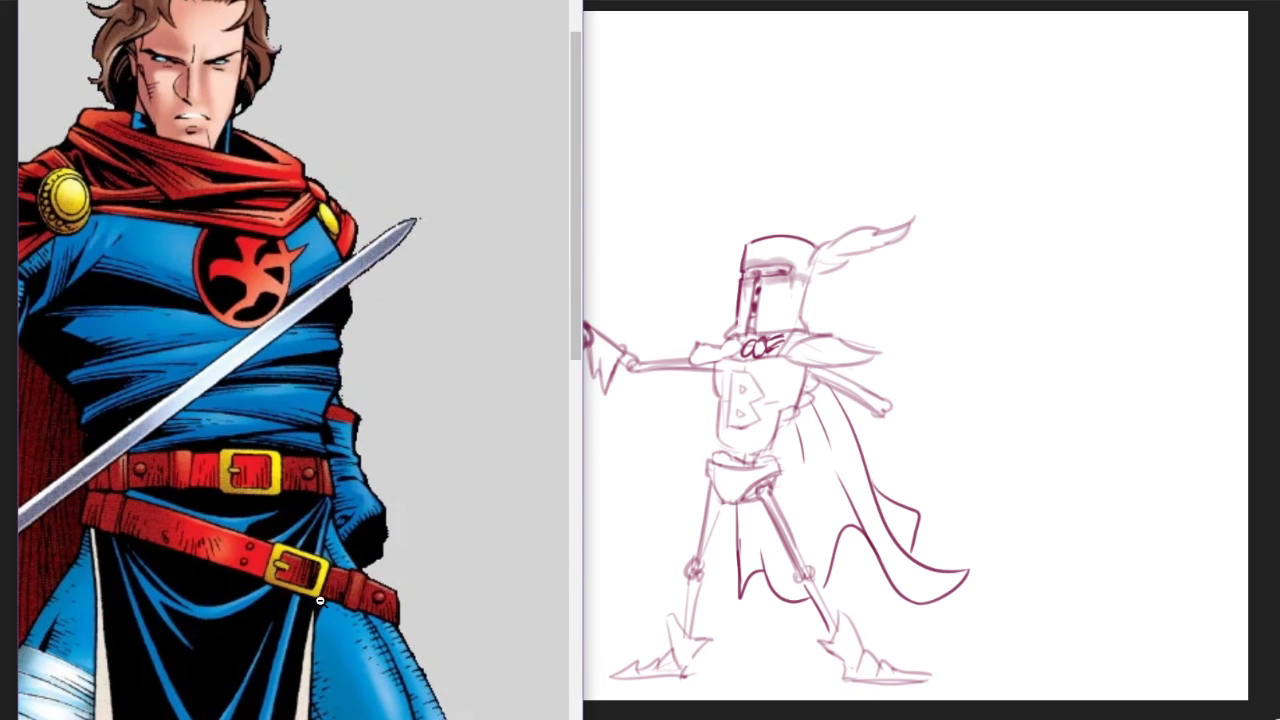
scroll(162, 298, "up", 3)
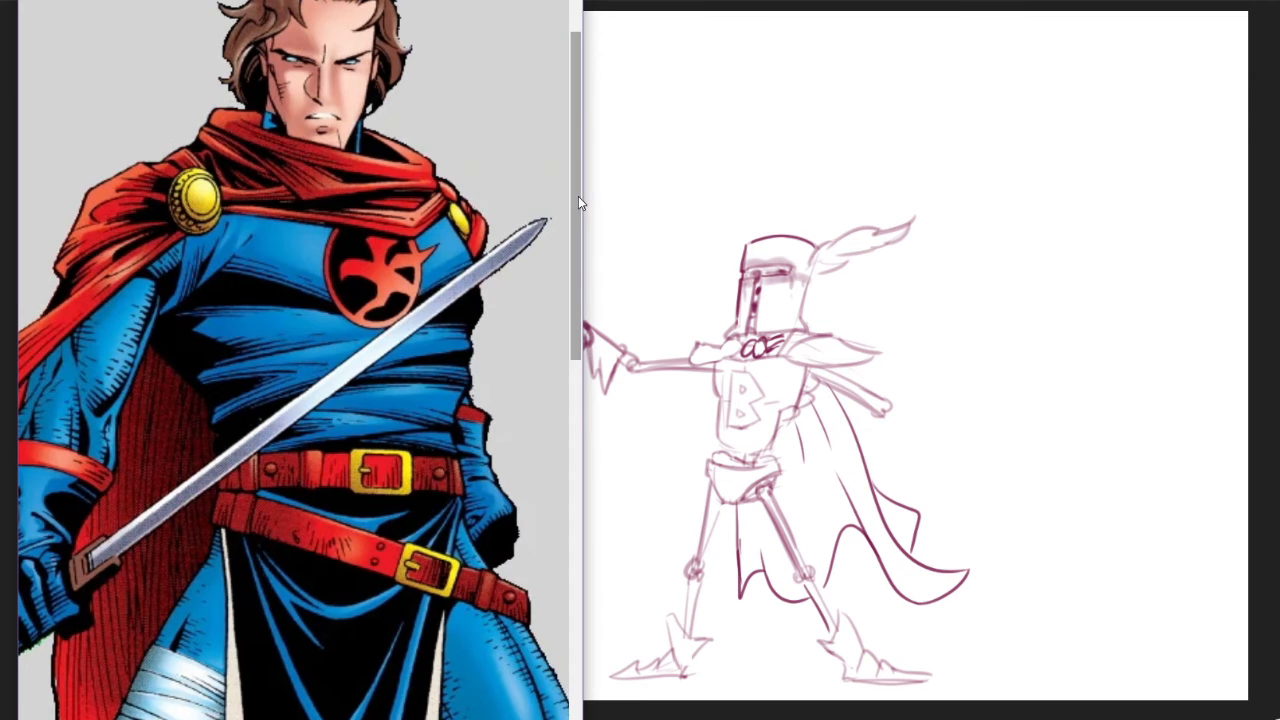
left_click_drag(578, 197, 574, 179)
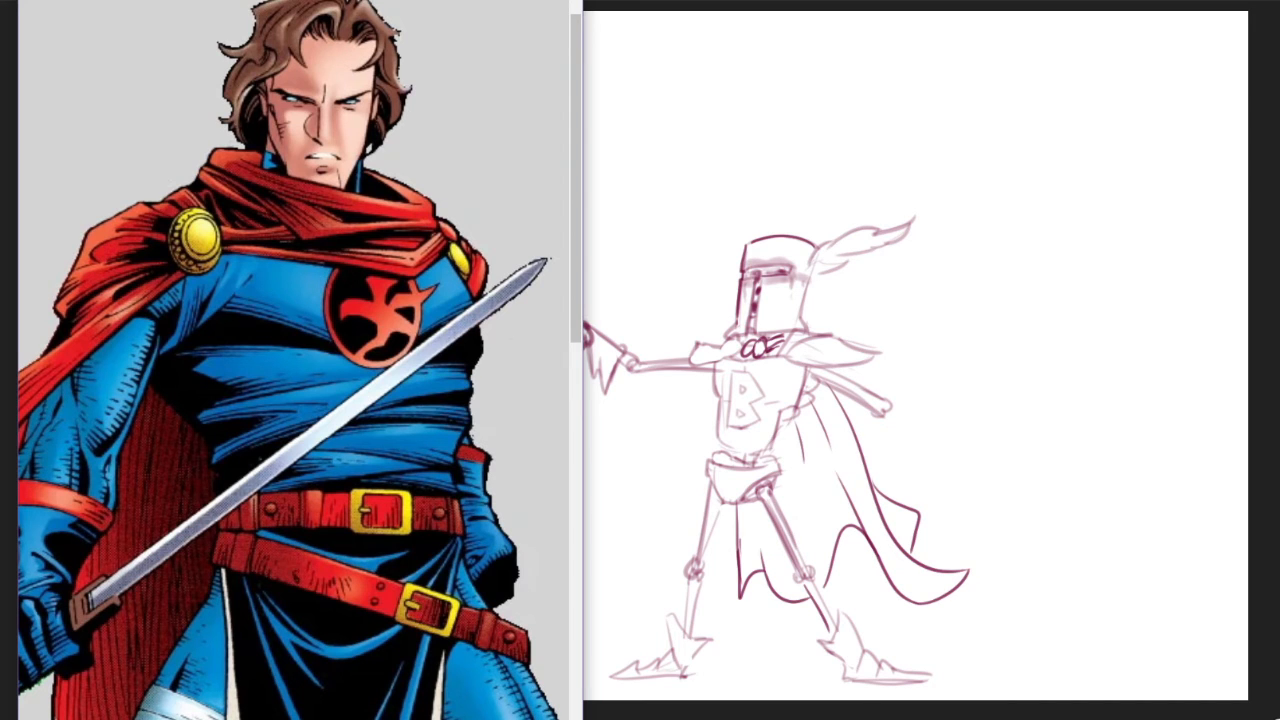
scroll(372, 255, "down", 7)
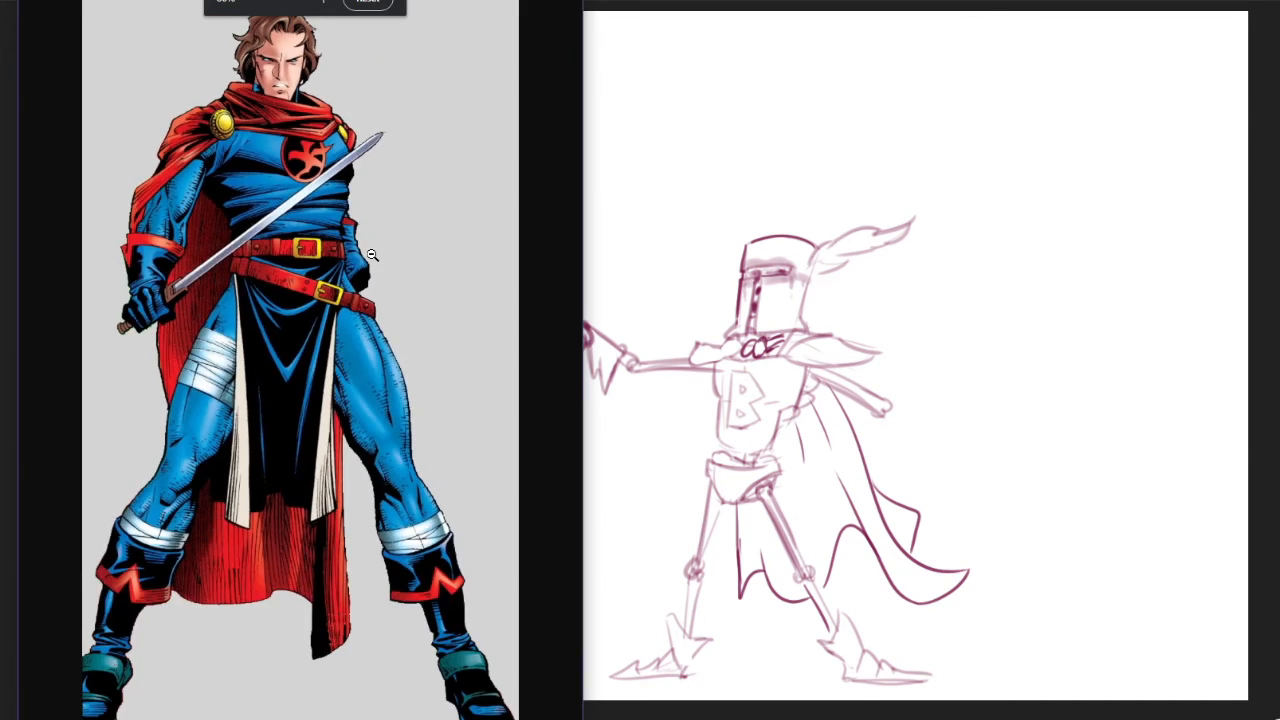
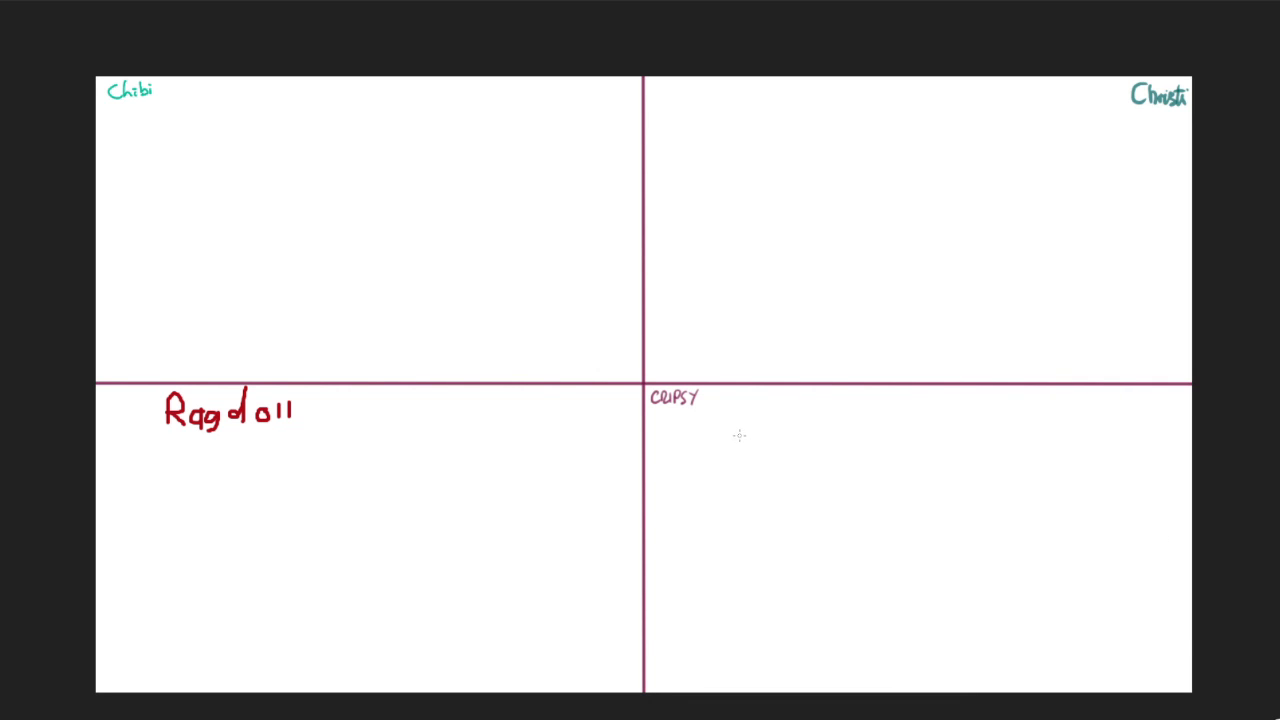
Sketch a boxy head with a rounded top and flat base in the upper middle of the blank lower-right quadrant
scroll(846, 434, "up", 5)
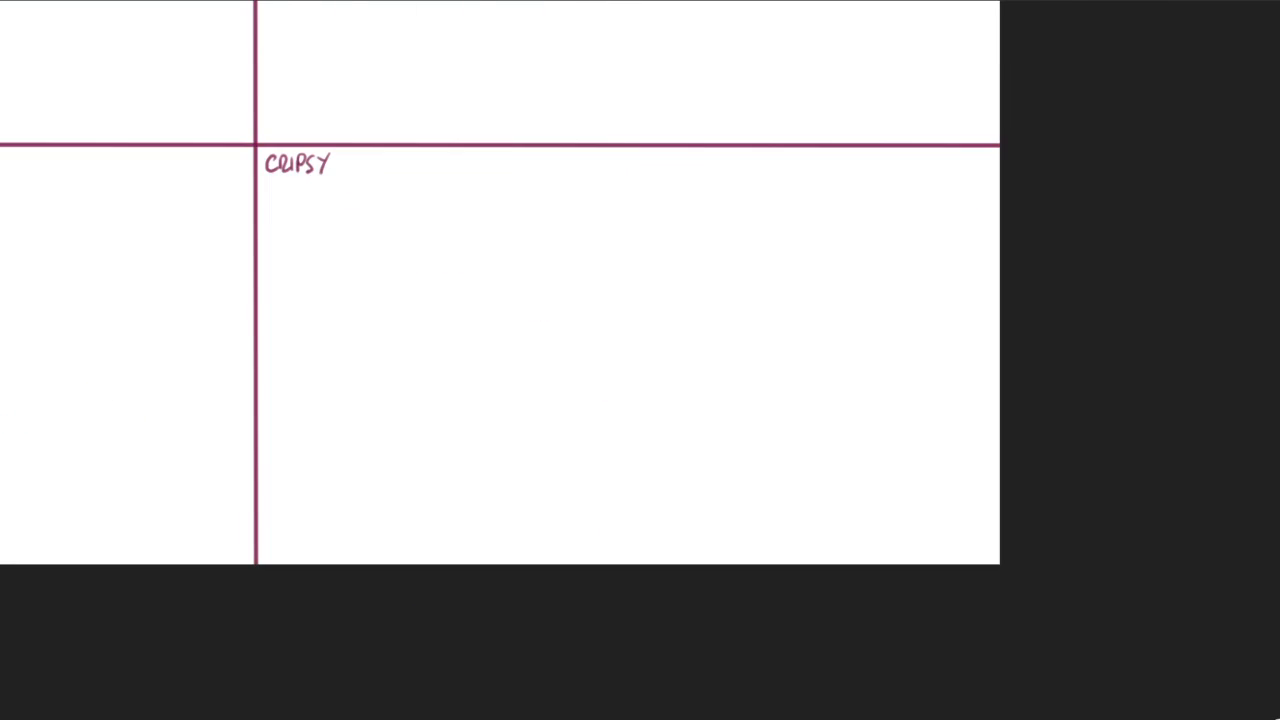
scroll(549, 256, "up", 3)
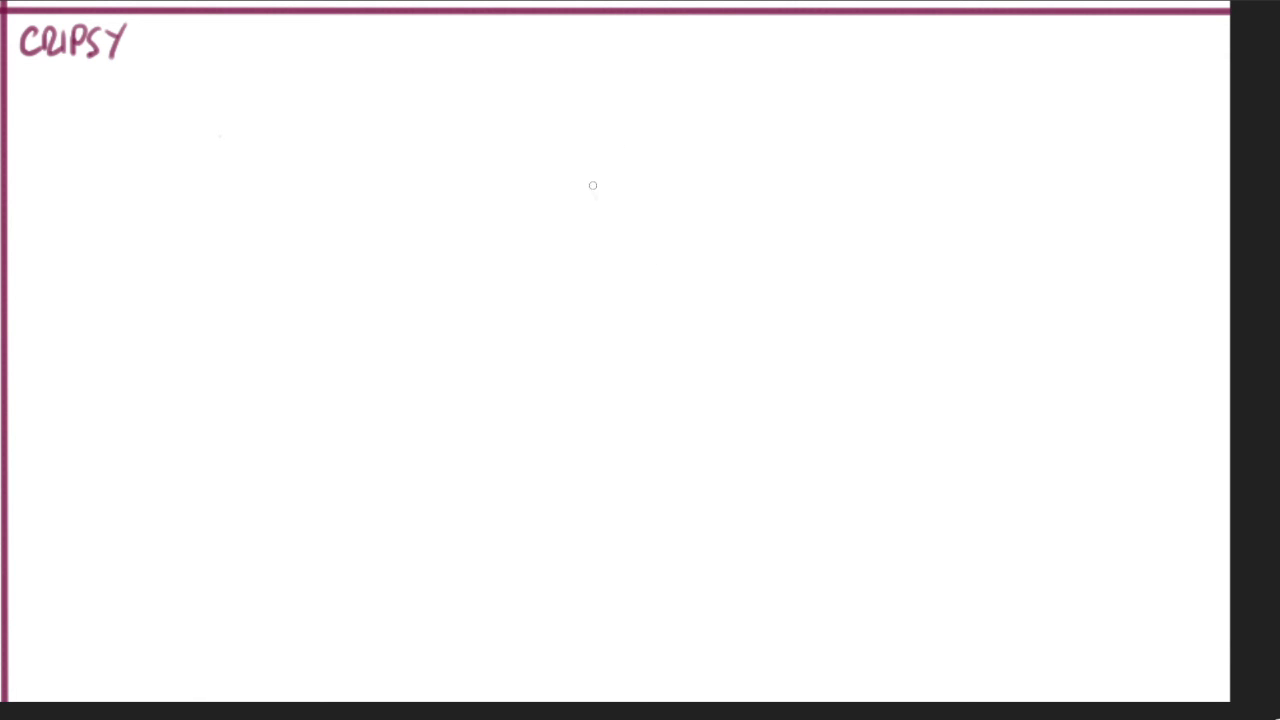
mouse_move(599, 243)
left_mouse_down()
mouse_move(592, 163)
mouse_move(653, 142)
mouse_move(668, 199)
mouse_move(601, 251)
mouse_move(656, 247)
mouse_move(581, 256)
mouse_move(622, 253)
left_mouse_up()
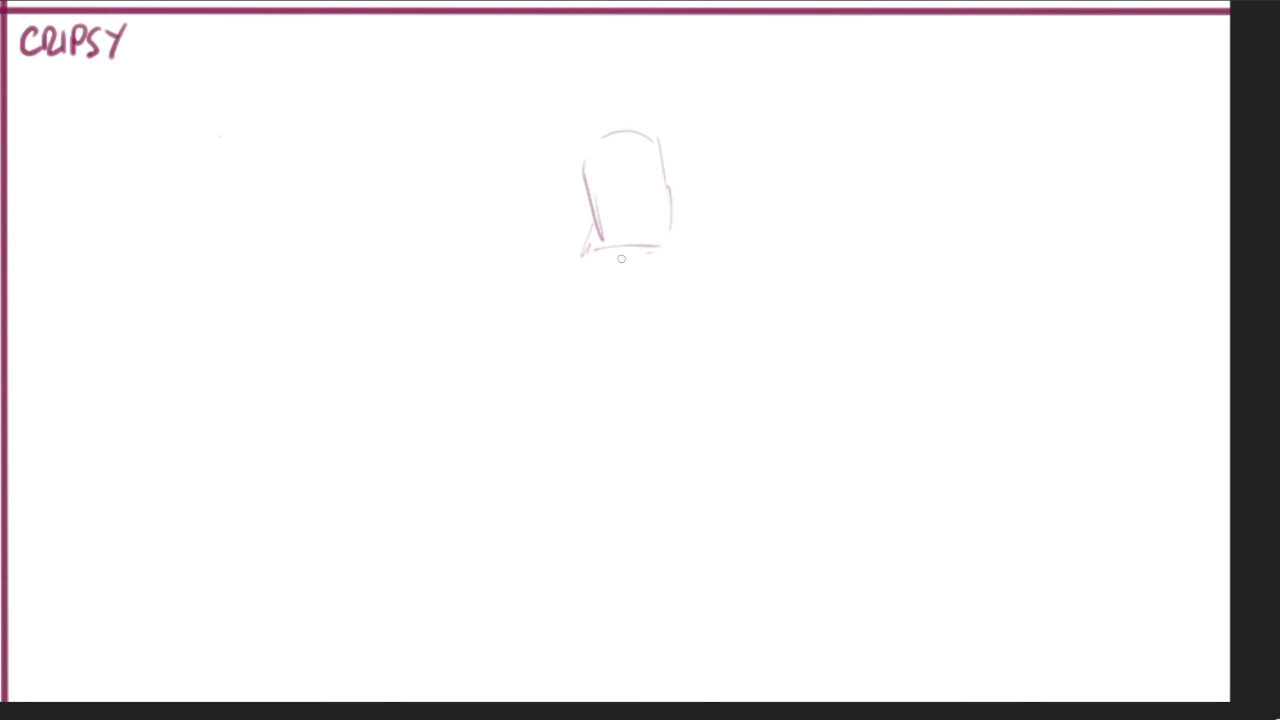
Draw the arched upper edges of two large spread wings, with inner edges descending toward the head on both sides
left_click_drag(516, 235, 418, 128)
left_click_drag(408, 74, 164, 306)
mouse_move(679, 169)
left_mouse_down()
mouse_move(707, 56)
mouse_move(912, 250)
left_mouse_up()
key("ctrl+z")
left_click_drag(729, 70, 752, 66)
left_click_drag(765, 63, 942, 158)
key("ctrl+z")
left_click_drag(712, 79, 980, 244)
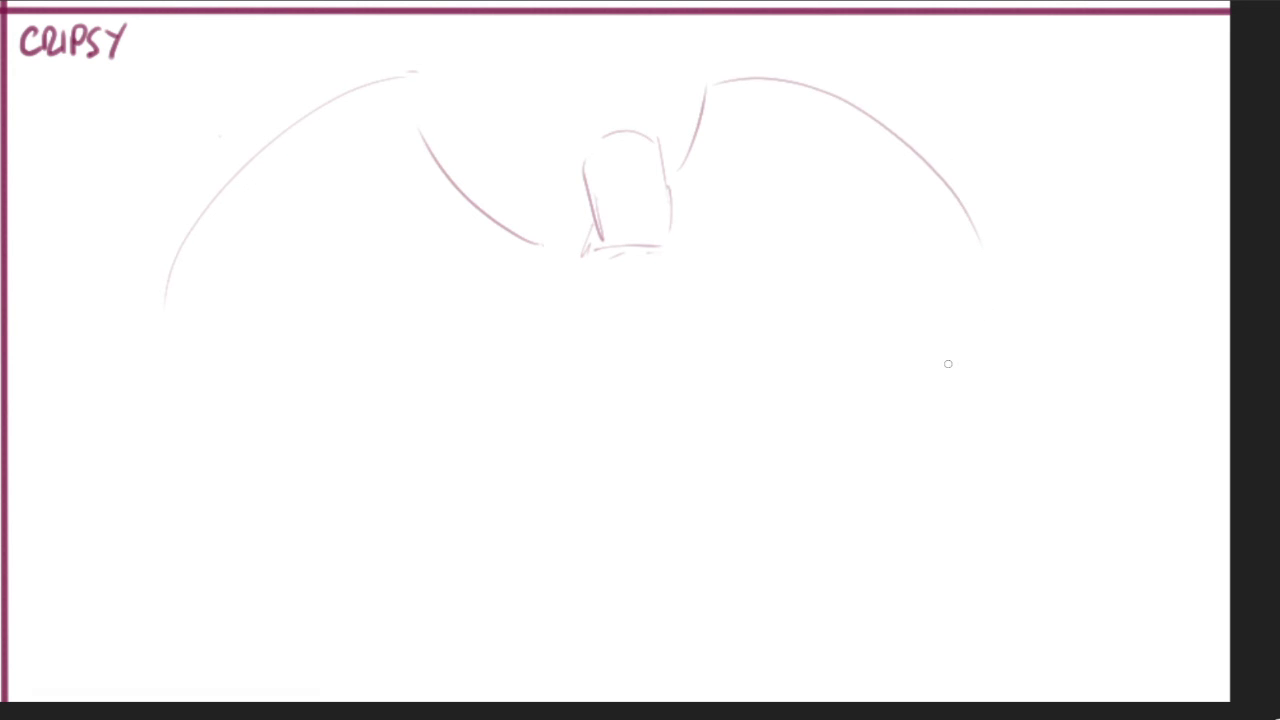
Add a scalloped membrane edge to one wing and curved ribs fanning down through both wings
mouse_move(180, 298)
left_mouse_down()
mouse_move(273, 352)
mouse_move(426, 288)
left_mouse_up()
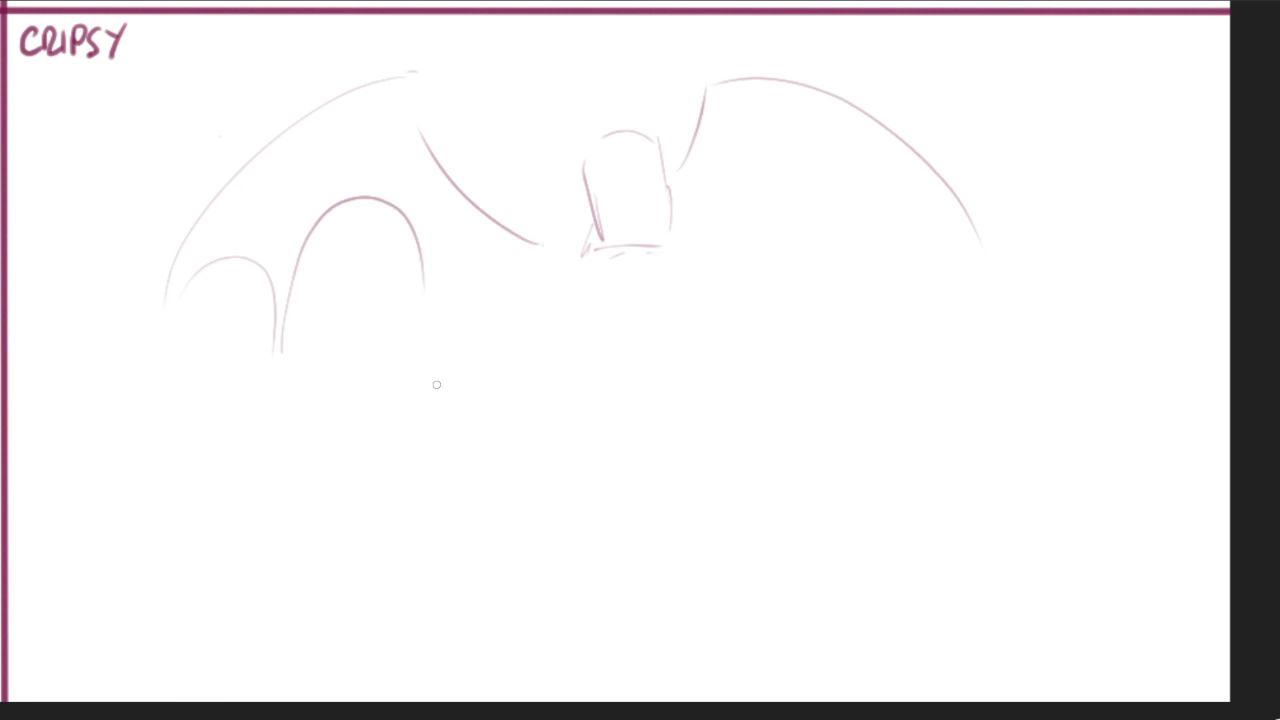
key("ctrl+z")
left_click_drag(380, 90, 258, 240)
left_click_drag(244, 284, 241, 301)
key("ctrl+z")
mouse_move(376, 105)
left_mouse_down()
mouse_move(276, 303)
mouse_move(330, 252)
mouse_move(396, 302)
left_mouse_up()
left_click_drag(722, 118, 769, 298)
left_click_drag(762, 134, 860, 252)
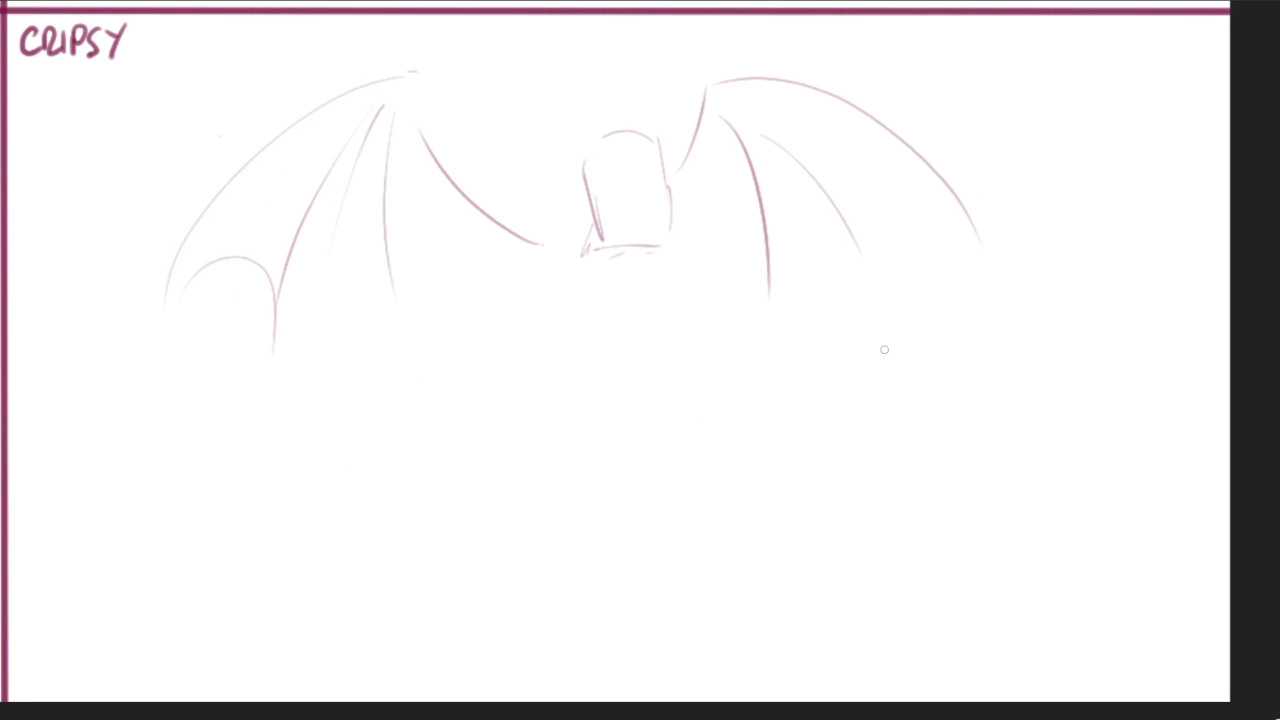
left_click_drag(818, 116, 983, 252)
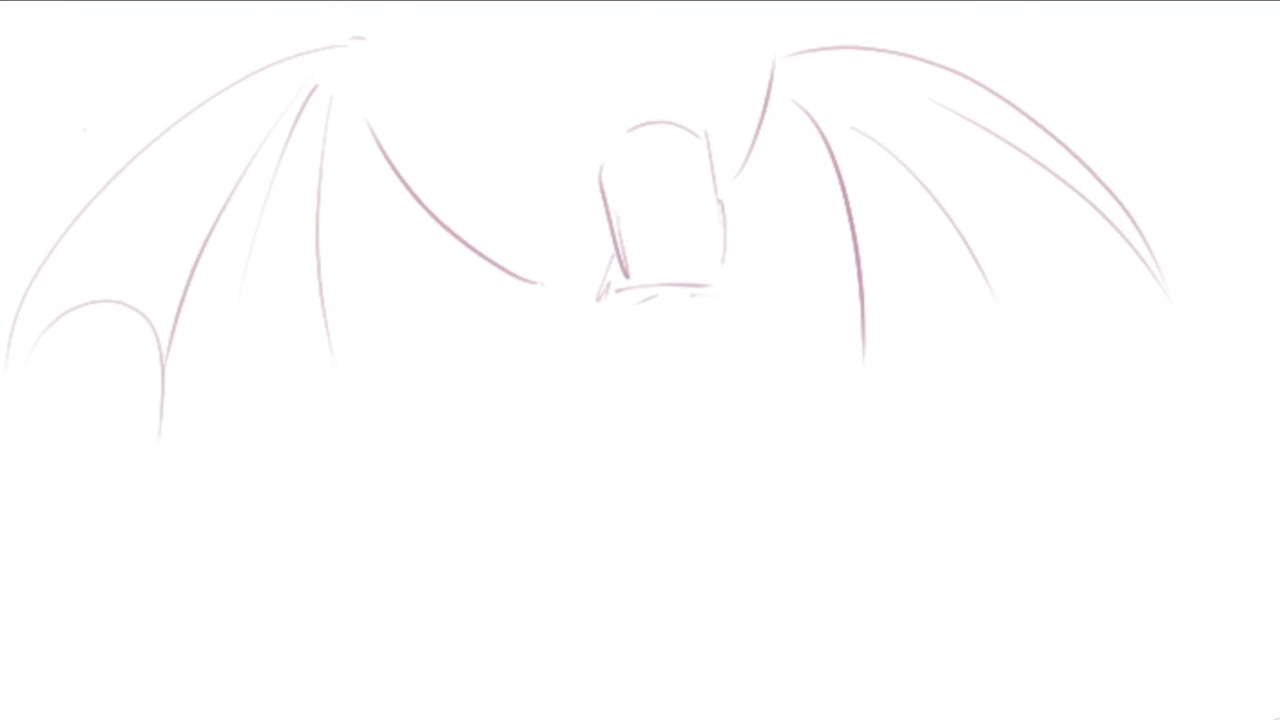
Draw a tilted wide-brimmed hat on the head, with a low crown and a scalloped band
mouse_move(482, 200)
left_mouse_down()
mouse_move(796, 132)
mouse_move(766, 170)
mouse_move(586, 214)
left_mouse_up()
mouse_move(577, 143)
left_mouse_down()
mouse_move(572, 123)
mouse_move(646, 56)
mouse_move(705, 122)
mouse_move(686, 62)
mouse_move(693, 82)
mouse_move(577, 113)
mouse_move(572, 138)
mouse_move(630, 79)
mouse_move(578, 141)
mouse_move(668, 100)
mouse_move(712, 102)
left_mouse_up()
key("ctrl+z")
key("ctrl+z")
left_click_drag(728, 239, 694, 200)
left_click_drag(718, 72, 783, 97)
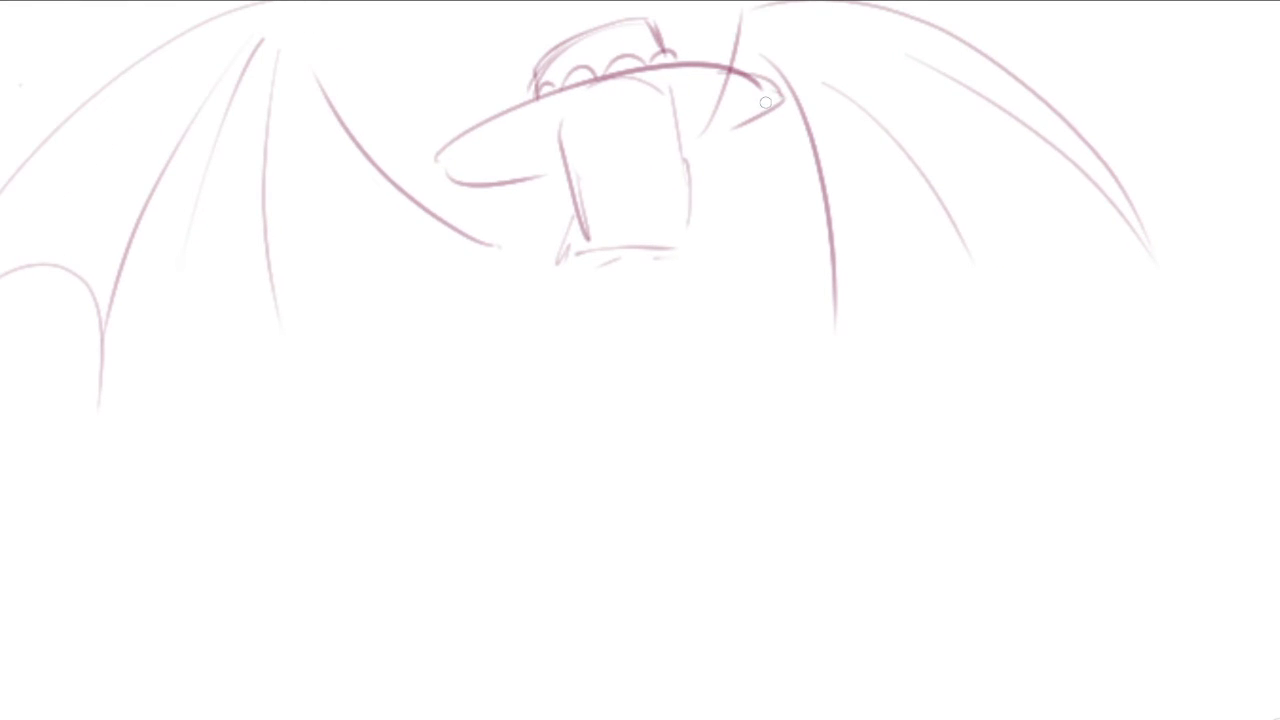
Draw an arch above a straight mouth line on the face and a cigarette sticking out with a darkened base
mouse_move(609, 200)
left_mouse_down()
mouse_move(632, 176)
mouse_move(650, 190)
left_mouse_up()
left_click_drag(664, 188, 686, 194)
left_click_drag(611, 215, 748, 182)
left_click(757, 177)
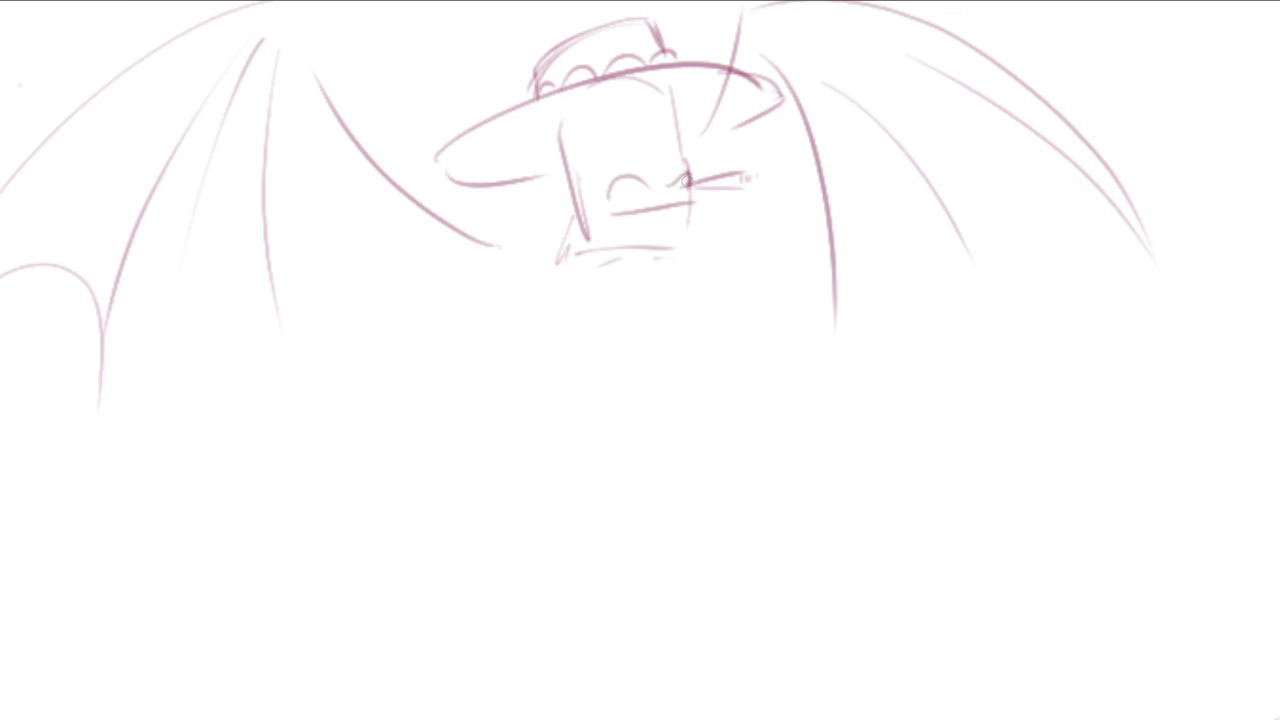
left_click_drag(686, 181, 688, 175)
left_click_drag(684, 192, 685, 197)
Add a curved forehead line, a small tuft beneath the brim's front and strokes defining the head's upper edge
mouse_move(560, 126)
left_mouse_down()
mouse_move(623, 88)
mouse_move(635, 102)
mouse_move(622, 118)
mouse_move(639, 102)
mouse_move(680, 130)
left_mouse_up()
left_click_drag(672, 101, 709, 93)
left_click_drag(709, 96, 684, 137)
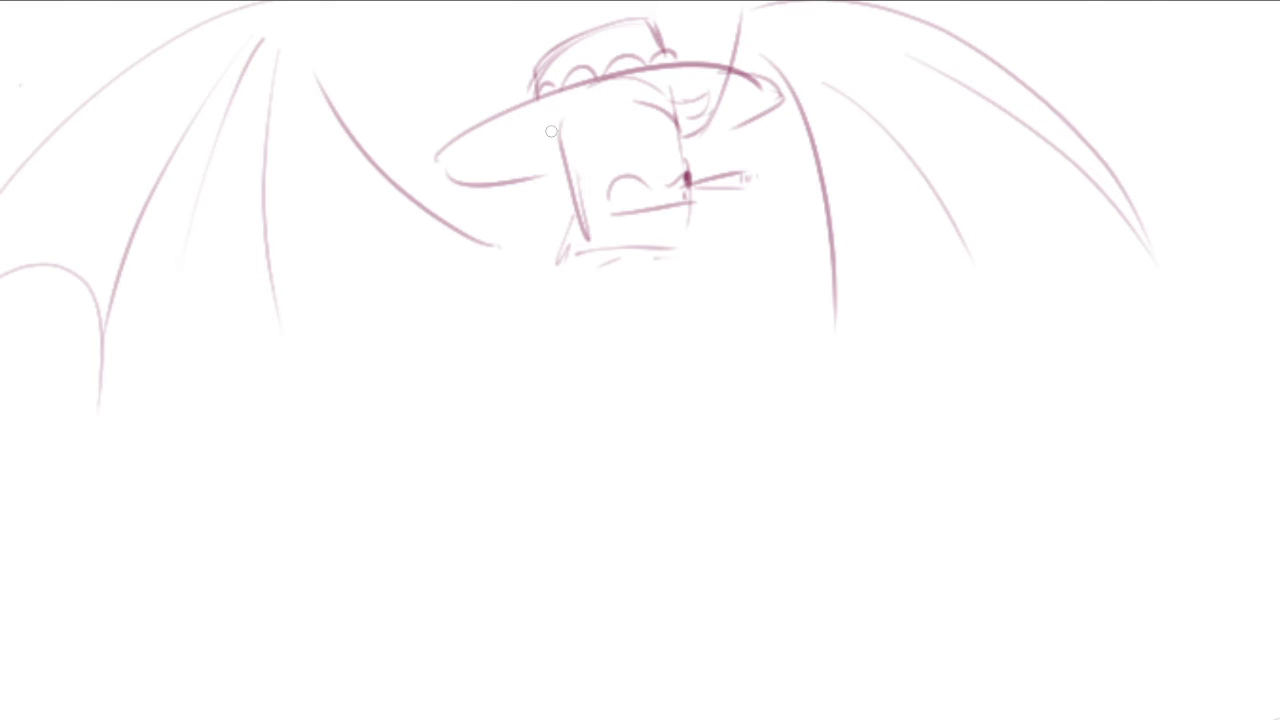
left_click_drag(572, 120, 632, 108)
left_click_drag(577, 152, 599, 192)
Erase the overlapping head and wing lines beneath the brim, and redraw the head's rounded top
scroll(600, 192, "up", 1)
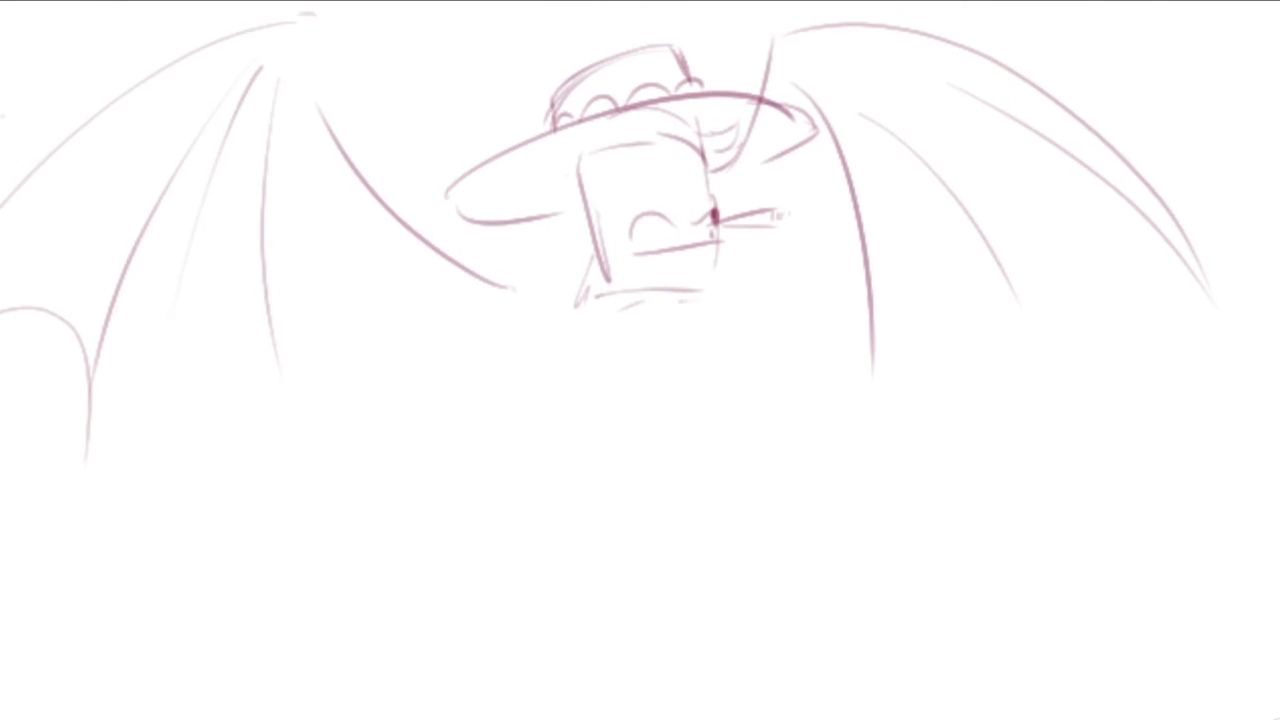
mouse_move(661, 134)
left_mouse_down()
mouse_move(569, 182)
mouse_move(638, 136)
left_mouse_up()
key("ctrl+z")
key("e")
left_click_drag(570, 166, 577, 189)
mouse_move(601, 130)
left_mouse_down()
mouse_move(756, 113)
mouse_move(739, 165)
left_mouse_up()
key("b")
key("e")
key("b")
Complete the hat brim's lower edge and add an inner contour following its upper curve
mouse_move(791, 114)
left_mouse_down()
mouse_move(803, 147)
mouse_move(733, 170)
left_mouse_up()
key("ctrl+z")
mouse_move(620, 116)
left_mouse_down()
mouse_move(532, 214)
mouse_move(670, 112)
left_mouse_up()
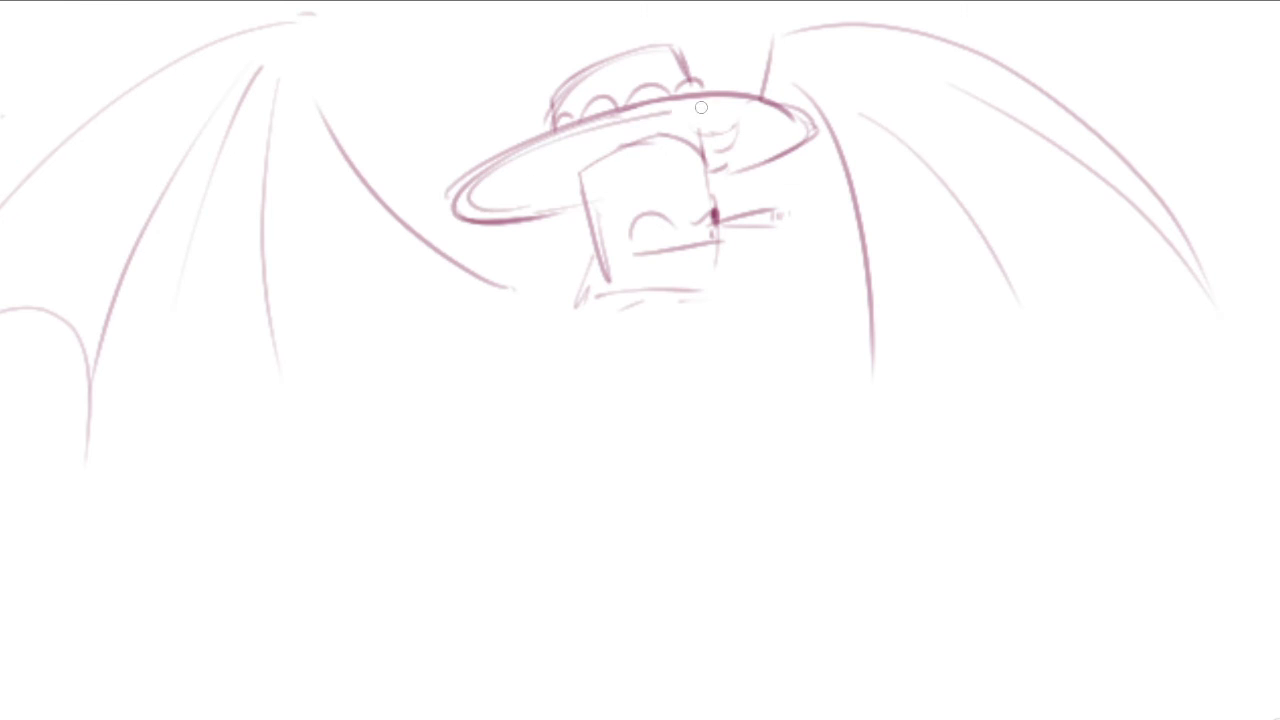
key("ctrl+z")
mouse_move(463, 202)
left_mouse_down()
mouse_move(543, 144)
mouse_move(534, 150)
mouse_move(788, 125)
left_mouse_up()
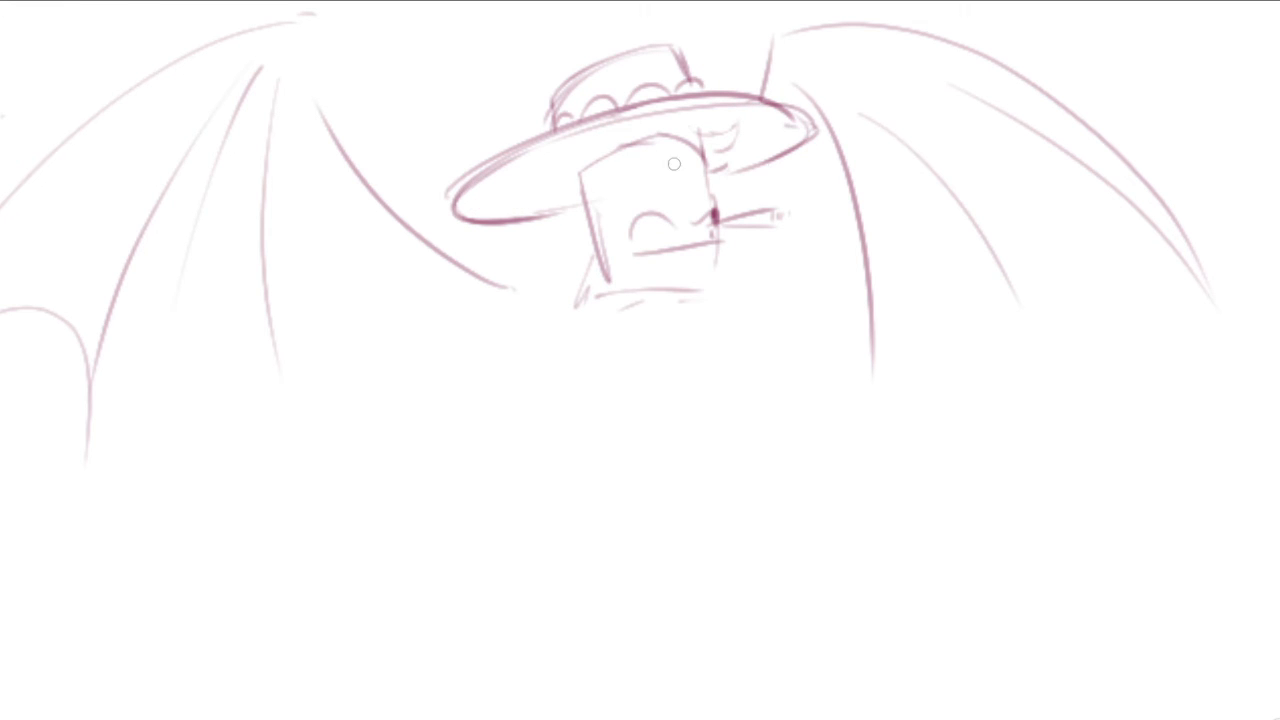
Draw the shoulder strokes beside the neck and a long straight upper edge for the outstretched arm
mouse_move(659, 163)
left_mouse_down()
mouse_move(721, 189)
mouse_move(621, 149)
left_mouse_up()
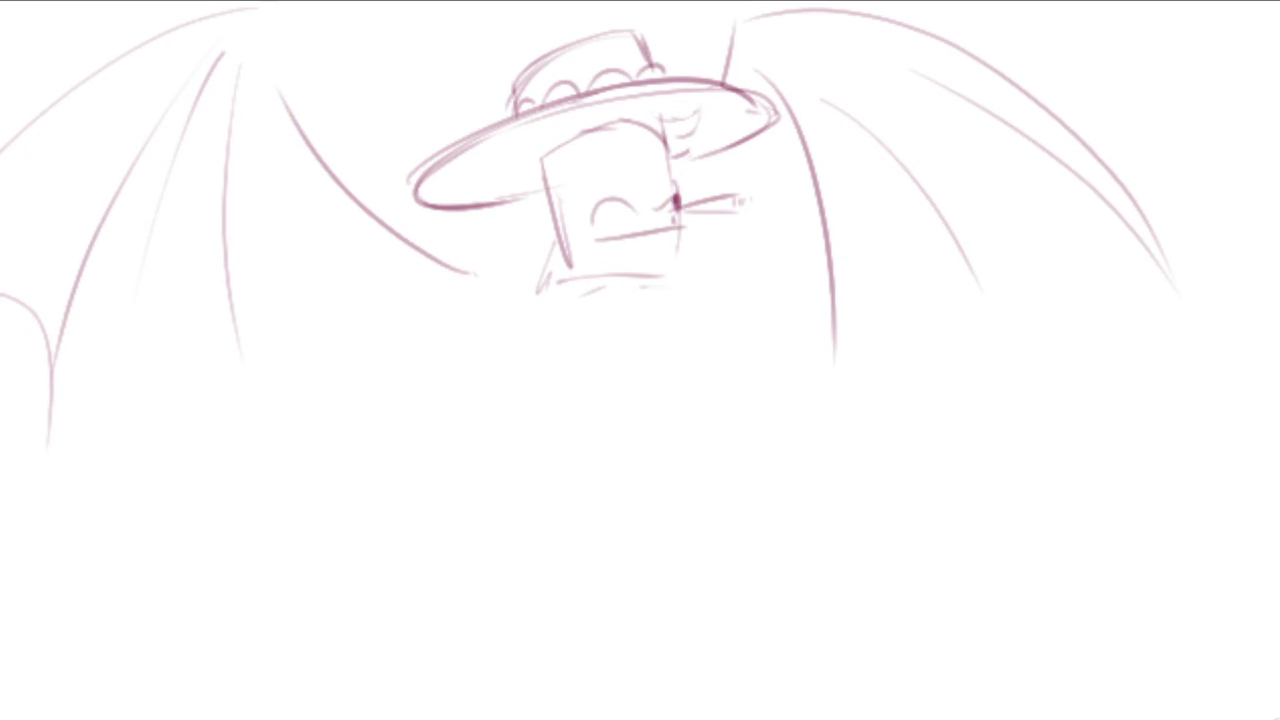
mouse_move(608, 283)
left_mouse_down()
mouse_move(591, 314)
mouse_move(558, 215)
mouse_move(488, 193)
left_mouse_up()
left_click_drag(680, 216, 1008, 210)
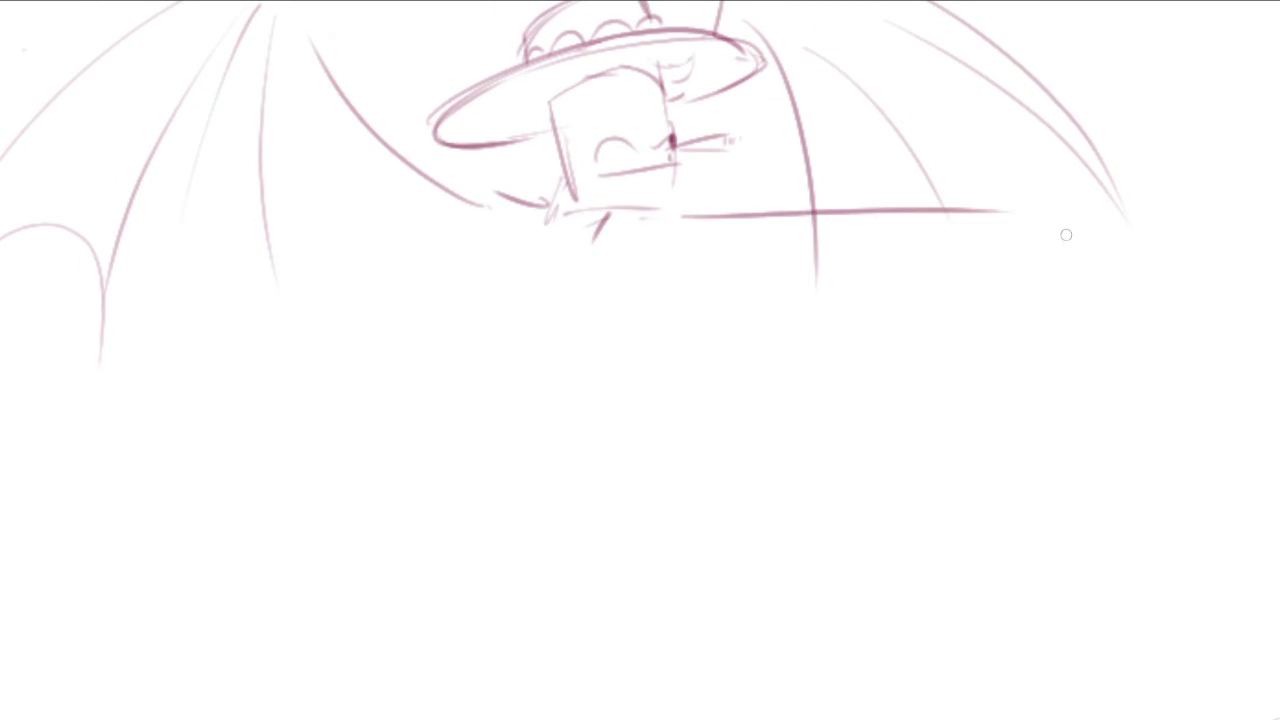
left_click_drag(634, 252, 736, 248)
key("ctrl+z")
mouse_move(646, 281)
left_mouse_down()
mouse_move(901, 229)
mouse_move(696, 260)
mouse_move(809, 253)
mouse_move(925, 235)
left_mouse_up()
key("ctrl+z")
Sketch the arm's lower edge and a clenched hand with curled fingers at the end of the arm
key("e")
key("p")
mouse_move(846, 226)
left_mouse_down()
mouse_move(817, 234)
mouse_move(812, 256)
left_mouse_up()
mouse_move(890, 229)
left_mouse_down()
mouse_move(937, 230)
mouse_move(914, 232)
mouse_move(927, 242)
left_mouse_up()
mouse_move(943, 235)
left_mouse_down()
mouse_move(744, 274)
mouse_move(757, 273)
mouse_move(705, 300)
mouse_move(726, 329)
left_mouse_up()
key("ctrl+z")
mouse_move(730, 277)
left_mouse_down()
mouse_move(758, 300)
mouse_move(744, 290)
mouse_move(755, 317)
mouse_move(727, 308)
left_mouse_up()
left_click_drag(700, 304, 725, 341)
left_click_drag(723, 334, 740, 329)
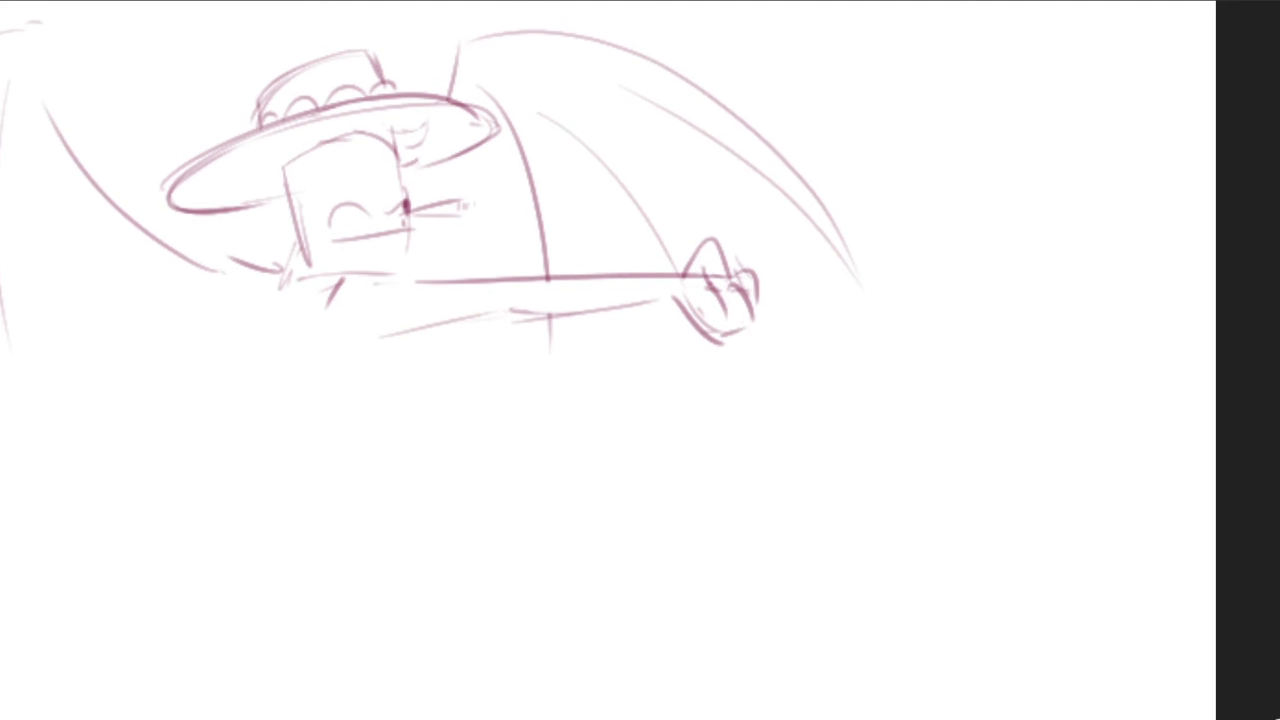
Try drawing a pointed, curved weapon guard in front of the clenched hand
mouse_move(735, 230)
left_mouse_down()
mouse_move(766, 324)
mouse_move(747, 229)
mouse_move(772, 246)
mouse_move(804, 217)
mouse_move(775, 231)
mouse_move(765, 262)
left_mouse_up()
key("ctrl+z")
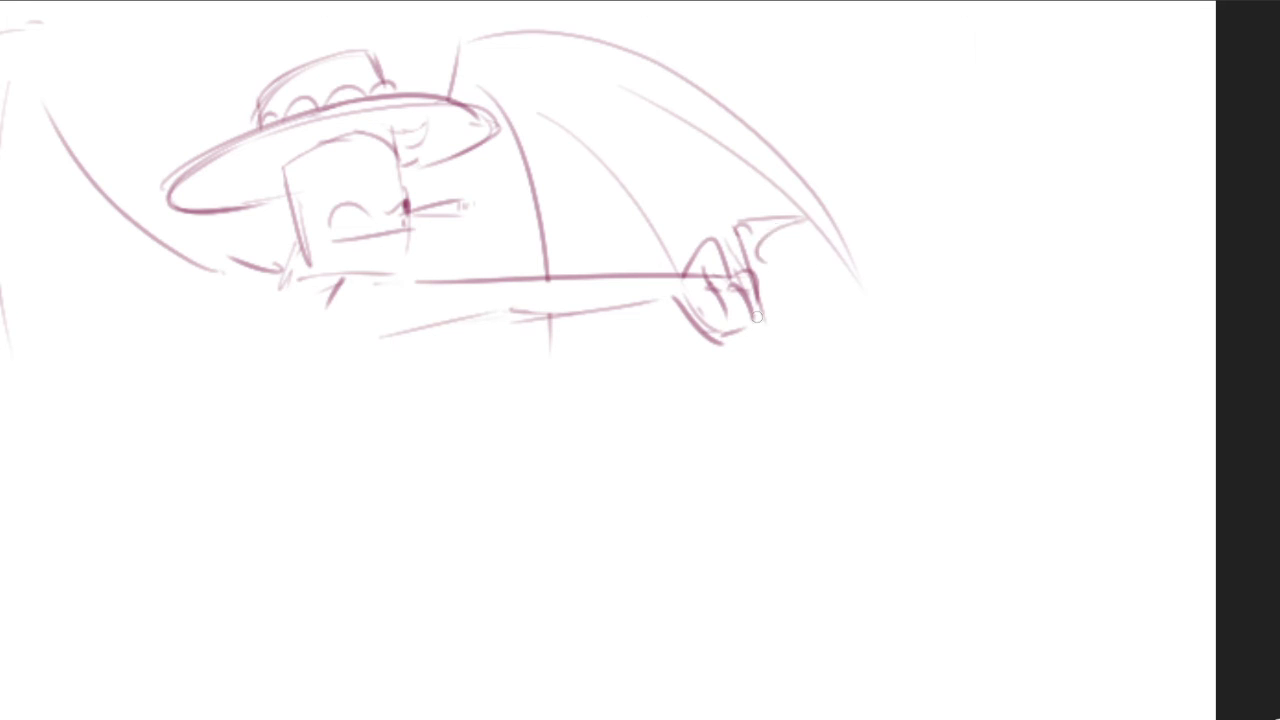
mouse_move(757, 316)
left_mouse_down()
mouse_move(820, 311)
mouse_move(772, 295)
left_mouse_up()
mouse_move(805, 244)
left_mouse_down()
mouse_move(777, 258)
mouse_move(801, 238)
mouse_move(1078, 228)
mouse_move(906, 221)
mouse_move(1166, 199)
mouse_move(888, 228)
mouse_move(1166, 223)
mouse_move(808, 260)
left_mouse_up()
key("ctrl+z")
key("ctrl+z")
key("ctrl+z")
Try extending a long tapered blade with a curled guard from the hand, and erase it
left_click_drag(1172, 224, 796, 283)
left_click_drag(741, 234, 757, 302)
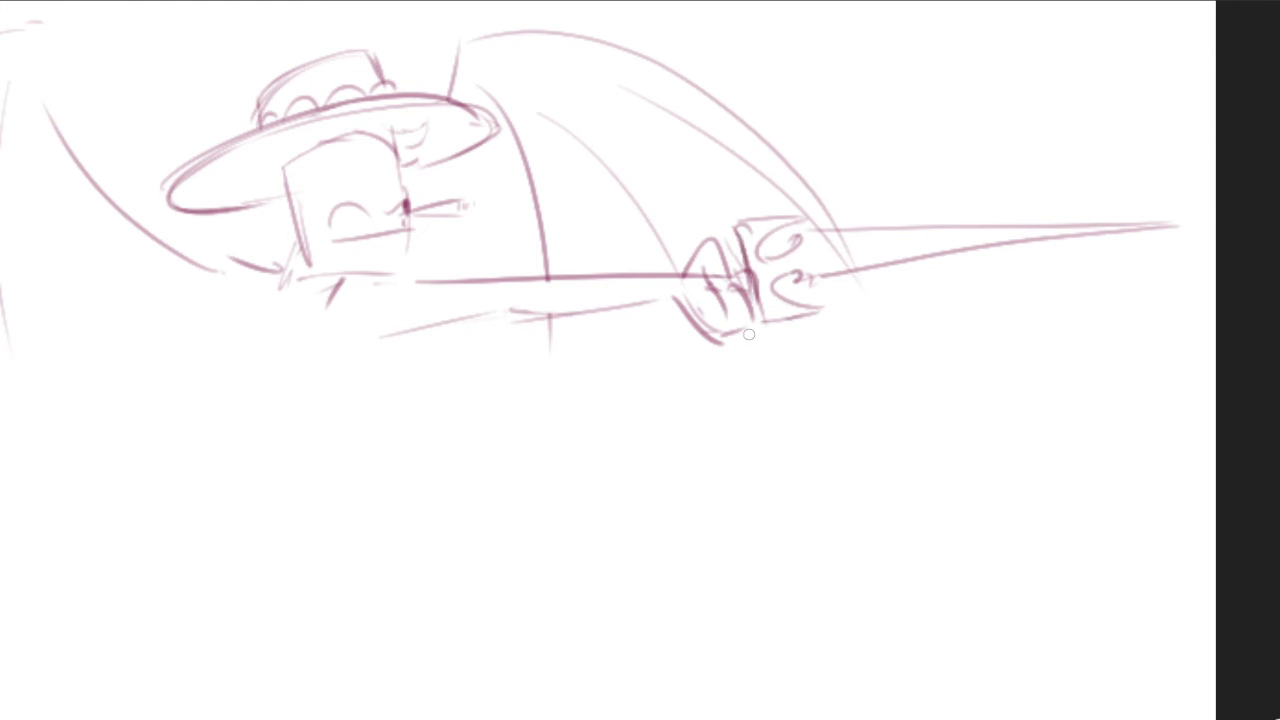
mouse_move(657, 289)
left_mouse_down()
mouse_move(714, 282)
mouse_move(704, 296)
mouse_move(711, 279)
mouse_move(717, 293)
mouse_move(758, 296)
mouse_move(746, 298)
left_mouse_up()
key("ctrl+z")
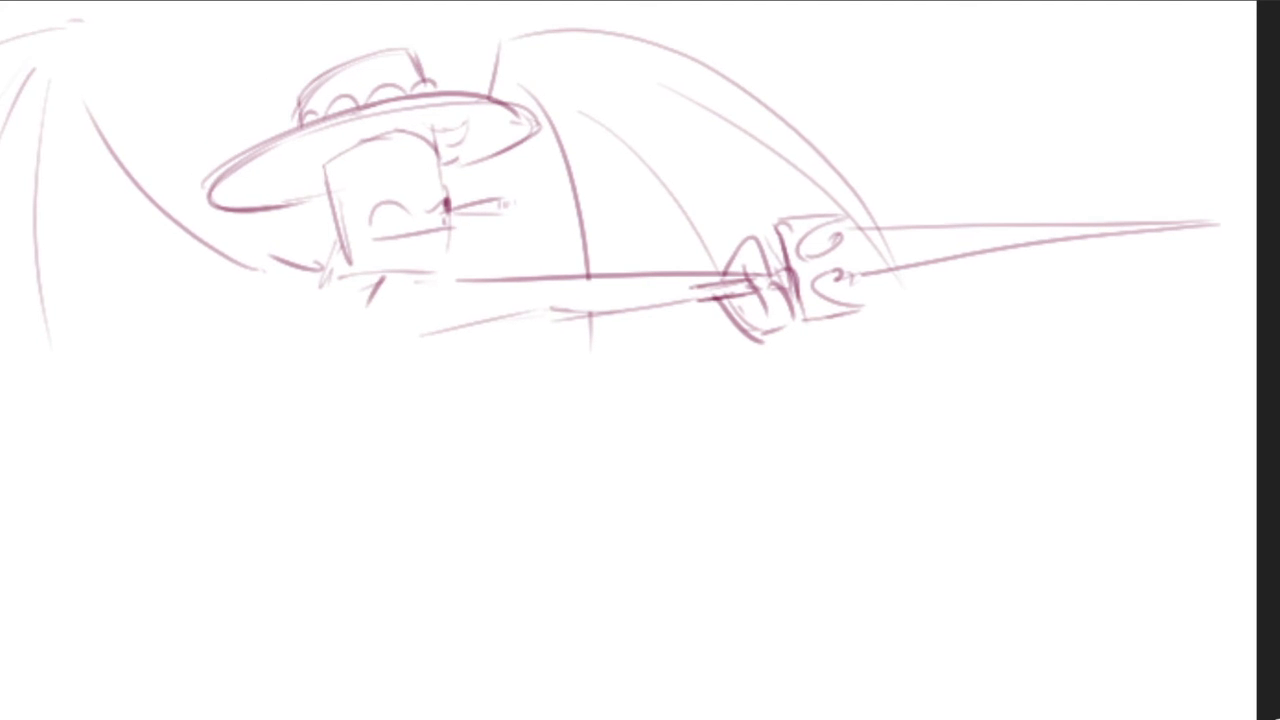
key("ctrl+z")
left_click_drag(845, 291, 738, 311)
key("e")
mouse_move(1099, 240)
left_mouse_down()
mouse_move(689, 280)
mouse_move(740, 302)
mouse_move(919, 278)
left_mouse_up()
Draw a flared gun grip slanting down from the hand, closed off with a wide base
key("b")
mouse_move(636, 303)
left_mouse_down()
mouse_move(558, 397)
mouse_move(628, 398)
mouse_move(591, 334)
mouse_move(528, 408)
mouse_move(536, 390)
mouse_move(610, 404)
mouse_move(635, 325)
mouse_move(615, 375)
left_mouse_up()
key("ctrl+z")
key("e")
key("b")
left_click_drag(538, 386, 618, 420)
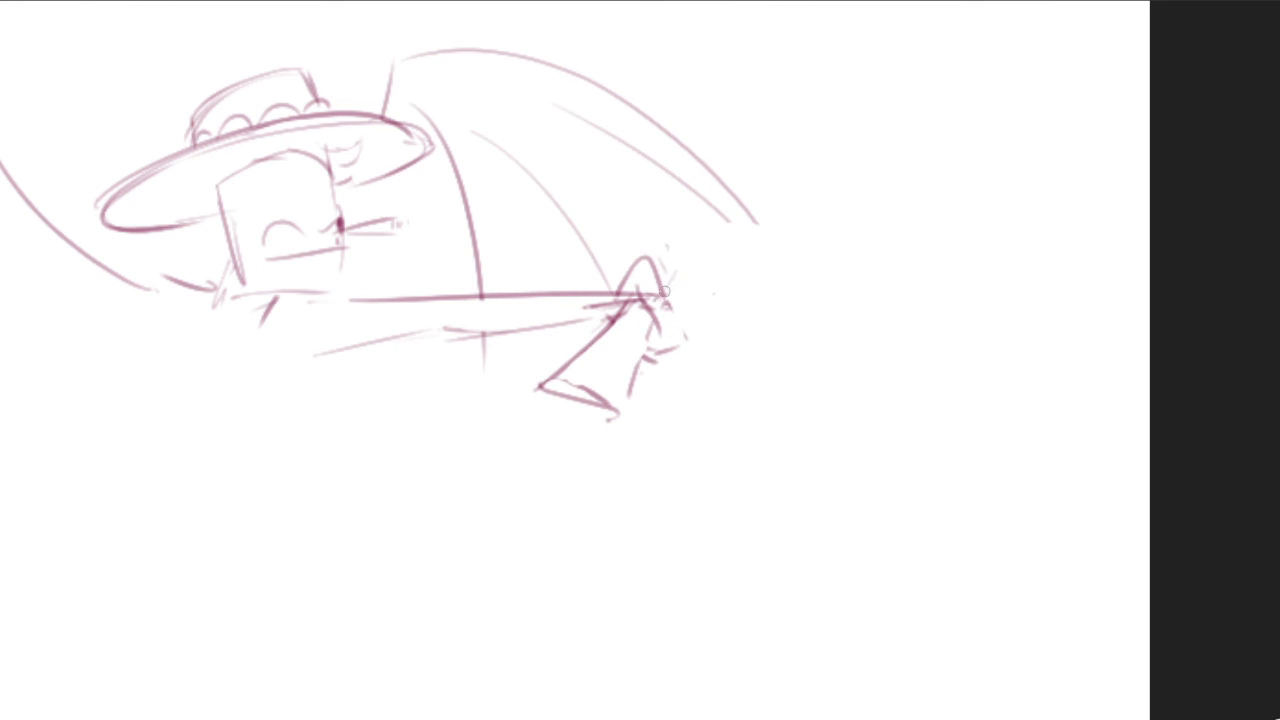
Add a round trigger ring in front of the hand and small hammer shapes above it
mouse_move(658, 294)
left_mouse_down()
mouse_move(697, 268)
mouse_move(688, 326)
mouse_move(672, 316)
mouse_move(676, 326)
mouse_move(695, 329)
mouse_move(716, 300)
mouse_move(686, 322)
left_mouse_up()
scroll(650, 300, "up", 1)
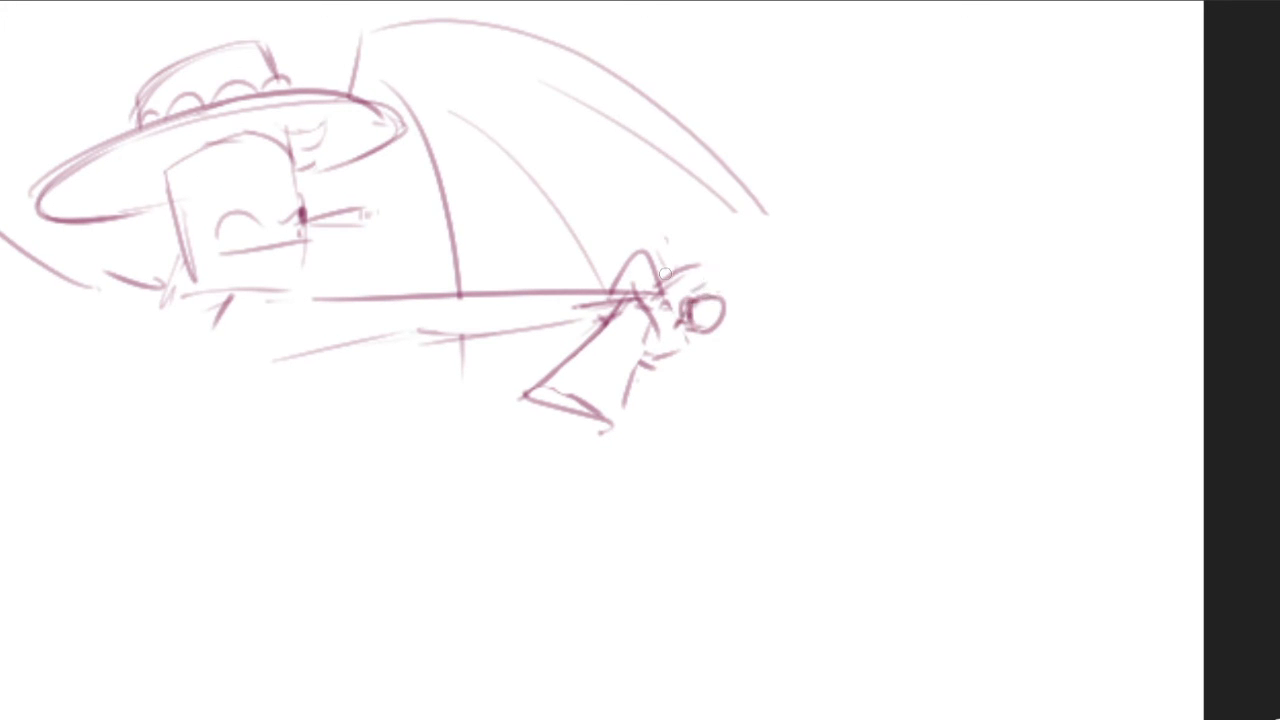
left_click_drag(664, 274, 688, 258)
left_click_drag(814, 249, 754, 273)
left_click_drag(598, 312, 612, 258)
Draw a long blade projecting from the gun, with a curved rear edge, straight top and sweeping underside
mouse_move(606, 272)
left_mouse_down()
mouse_move(632, 286)
mouse_move(626, 266)
mouse_move(636, 282)
mouse_move(704, 258)
mouse_move(678, 388)
left_mouse_up()
key("ctrl+z")
mouse_move(657, 266)
left_mouse_down()
mouse_move(680, 363)
mouse_move(932, 262)
left_mouse_up()
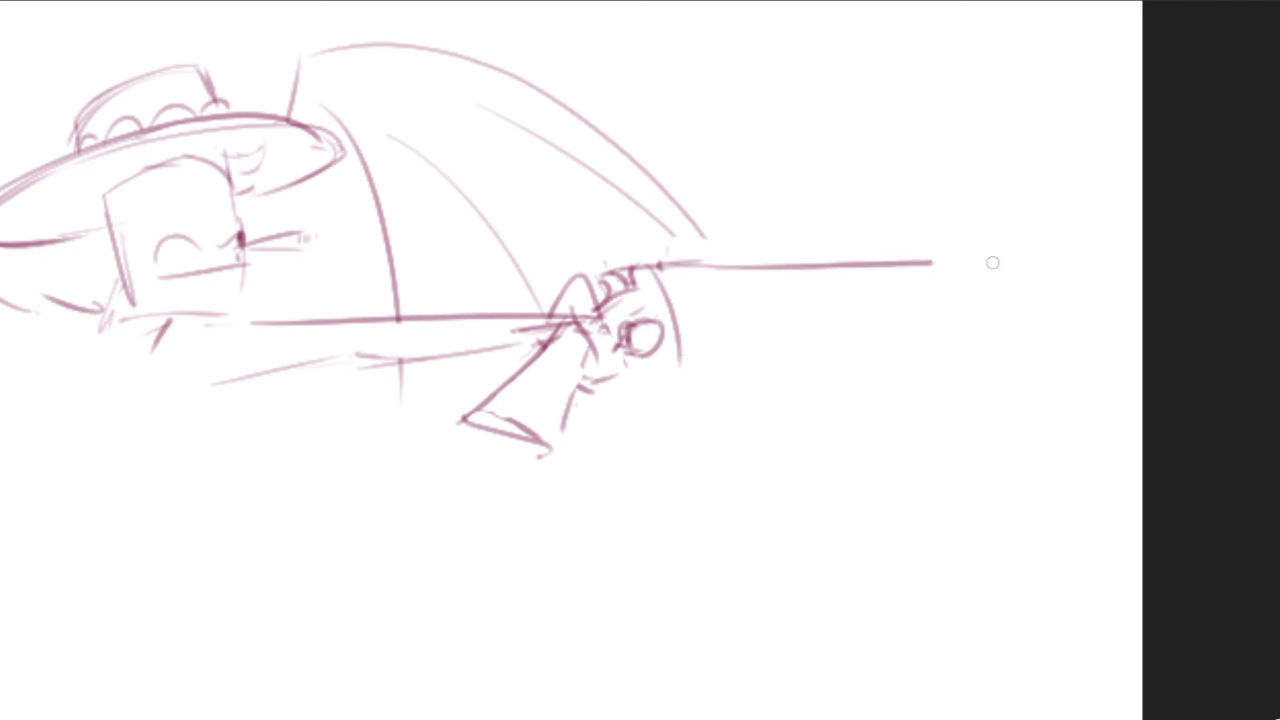
key("ctrl+z")
left_click_drag(650, 265, 1103, 246)
key("ctrl+z")
mouse_move(668, 262)
left_mouse_down()
mouse_move(1114, 255)
mouse_move(680, 366)
left_mouse_up()
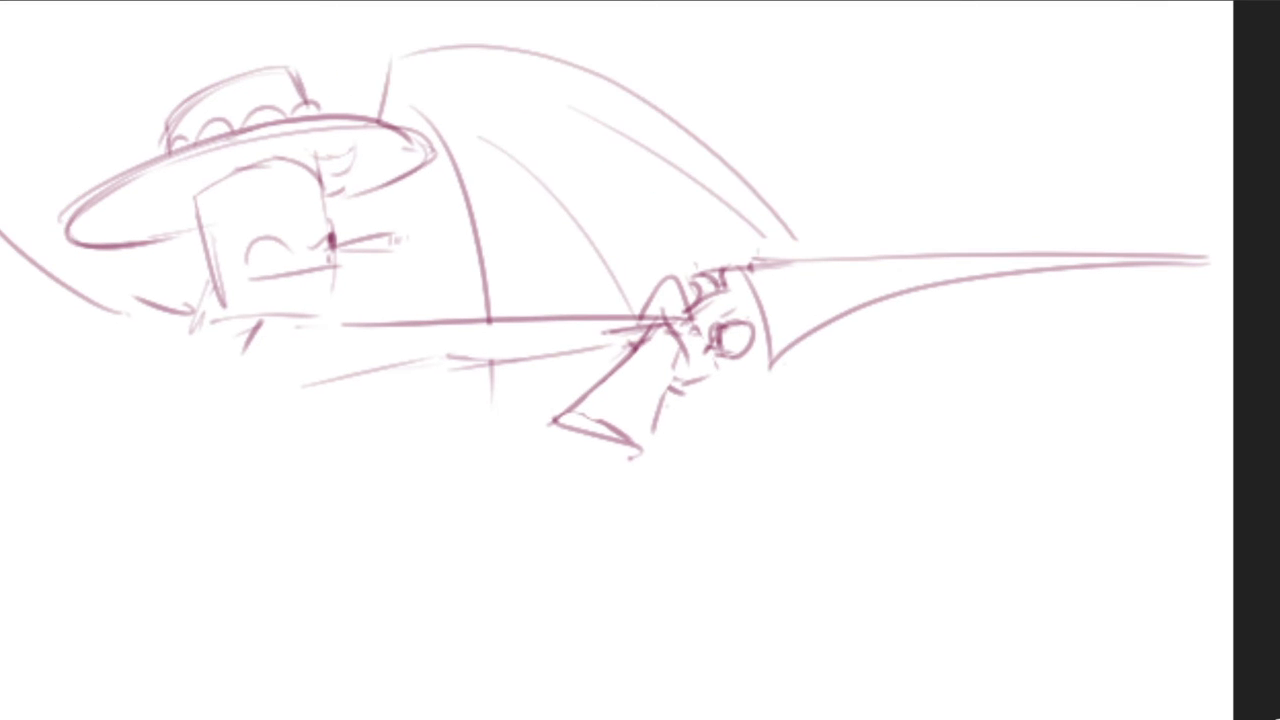
Draw a rectangular cylinder chamber between the gun's hammer and the base of the blade
mouse_move(744, 262)
left_mouse_down()
mouse_move(752, 280)
mouse_move(712, 318)
mouse_move(716, 330)
mouse_move(722, 292)
left_mouse_up()
key("ctrl+z")
left_click_drag(722, 276, 777, 275)
mouse_move(785, 300)
left_mouse_down()
mouse_move(735, 315)
mouse_move(790, 305)
mouse_move(734, 284)
left_mouse_up()
Add a parallel line along the blade's lower side and reshape its underside with hooked notches
mouse_move(853, 281)
left_mouse_down()
mouse_move(817, 282)
mouse_move(1155, 264)
left_mouse_up()
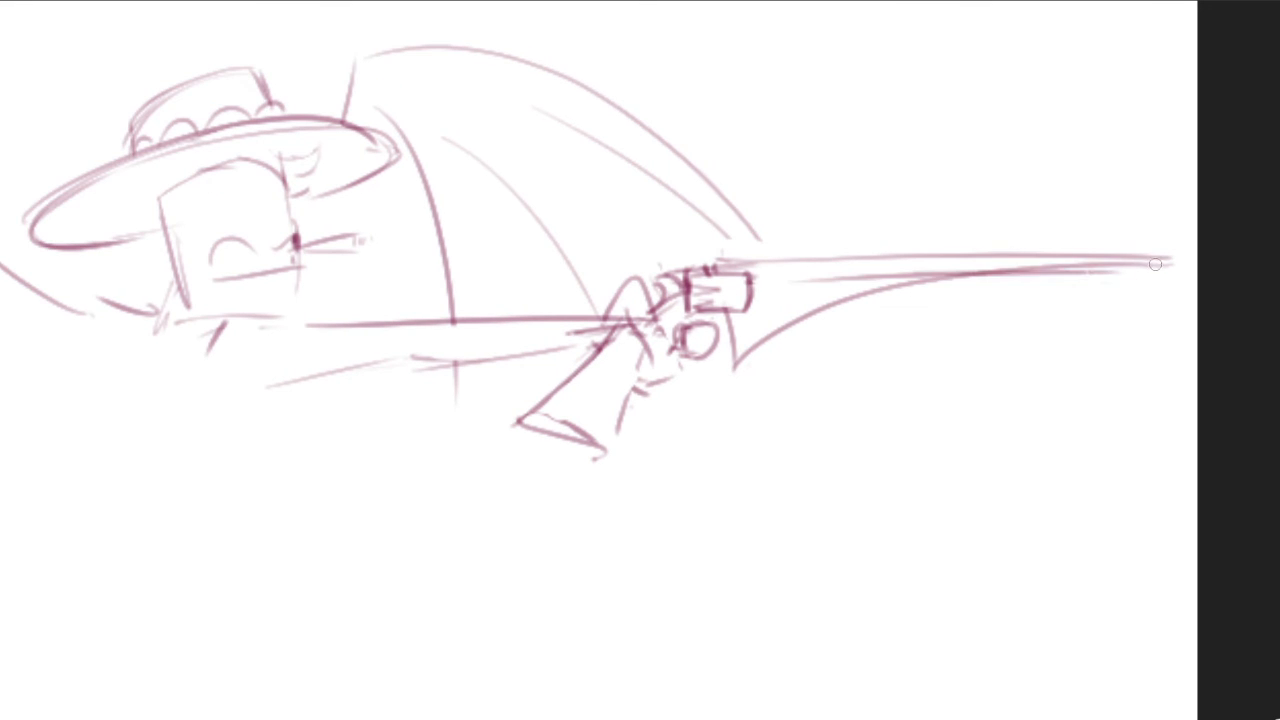
key("ctrl+z")
left_click_drag(845, 289, 1194, 270)
key("ctrl+z")
left_click_drag(840, 292, 1160, 268)
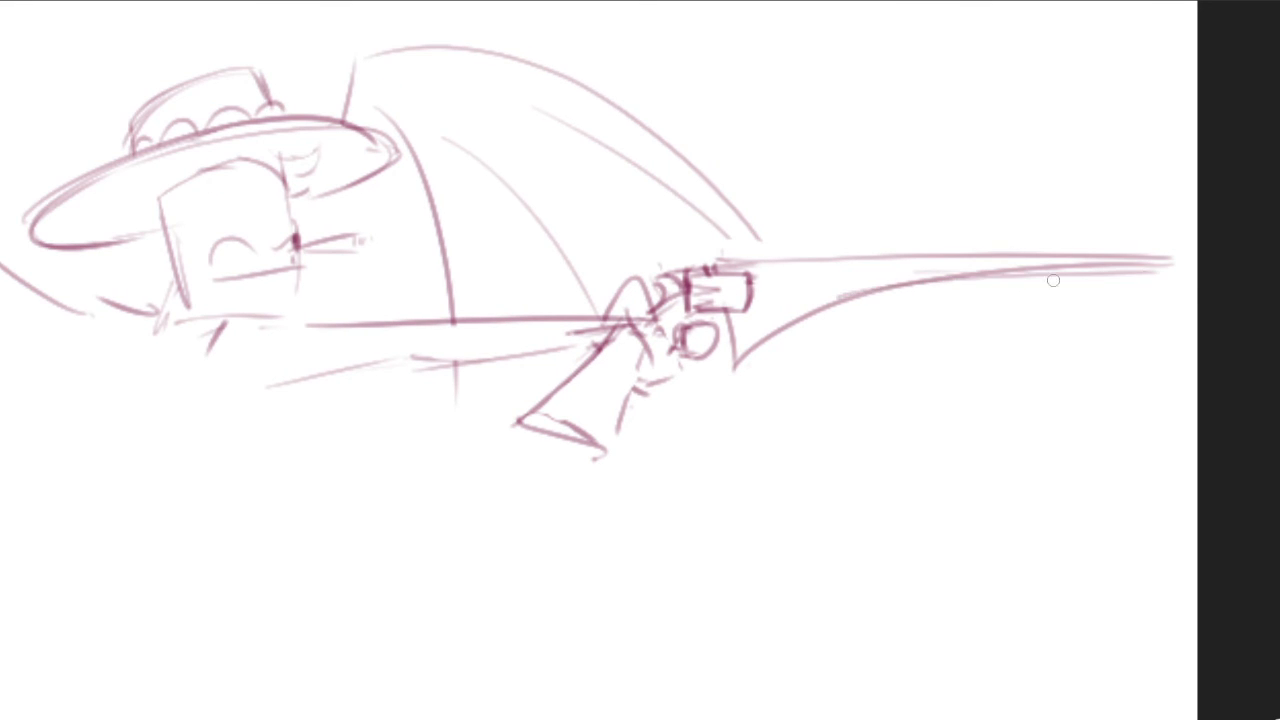
mouse_move(1055, 280)
left_mouse_down()
mouse_move(790, 352)
mouse_move(732, 396)
left_mouse_up()
left_click_drag(800, 300, 745, 352)
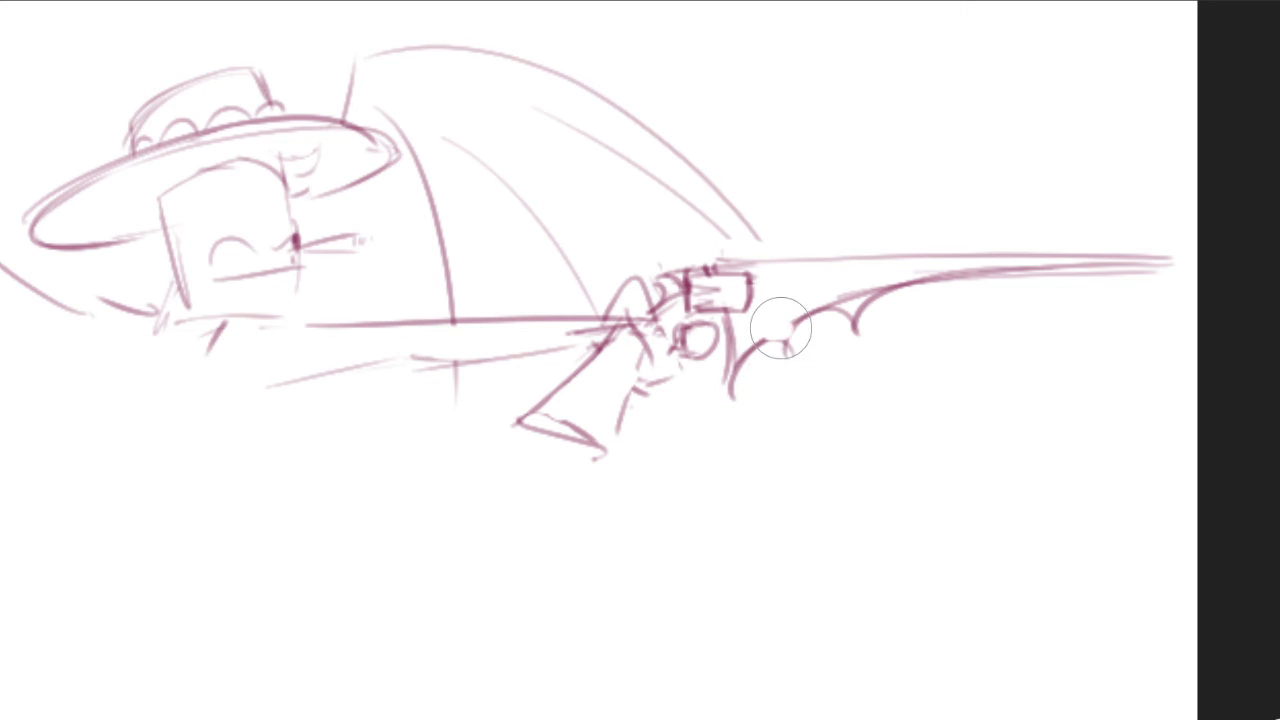
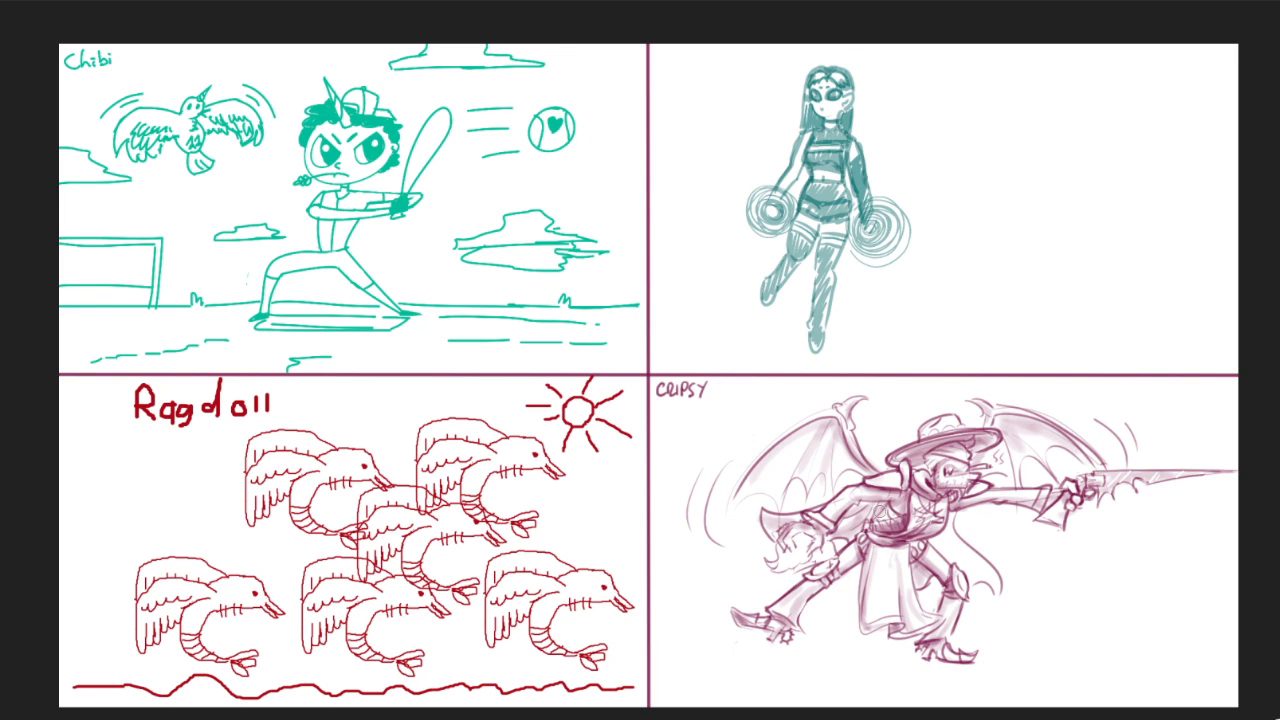
Bring the Discord window over the canvas to view the costume reference image with the clawed baseball player
left_click_drag(802, 145, 772, 218)
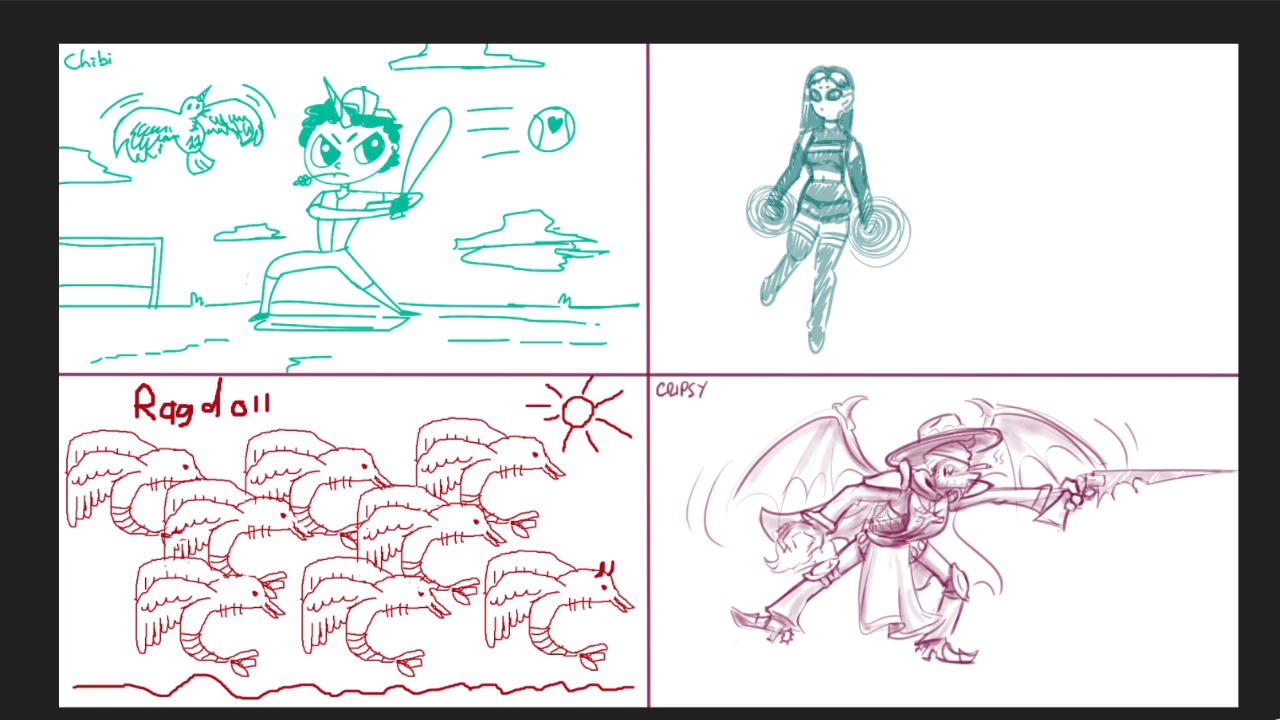
mouse_move(940, 0)
left_mouse_down()
mouse_move(819, 0)
mouse_move(875, 88)
mouse_move(920, 98)
left_mouse_up()
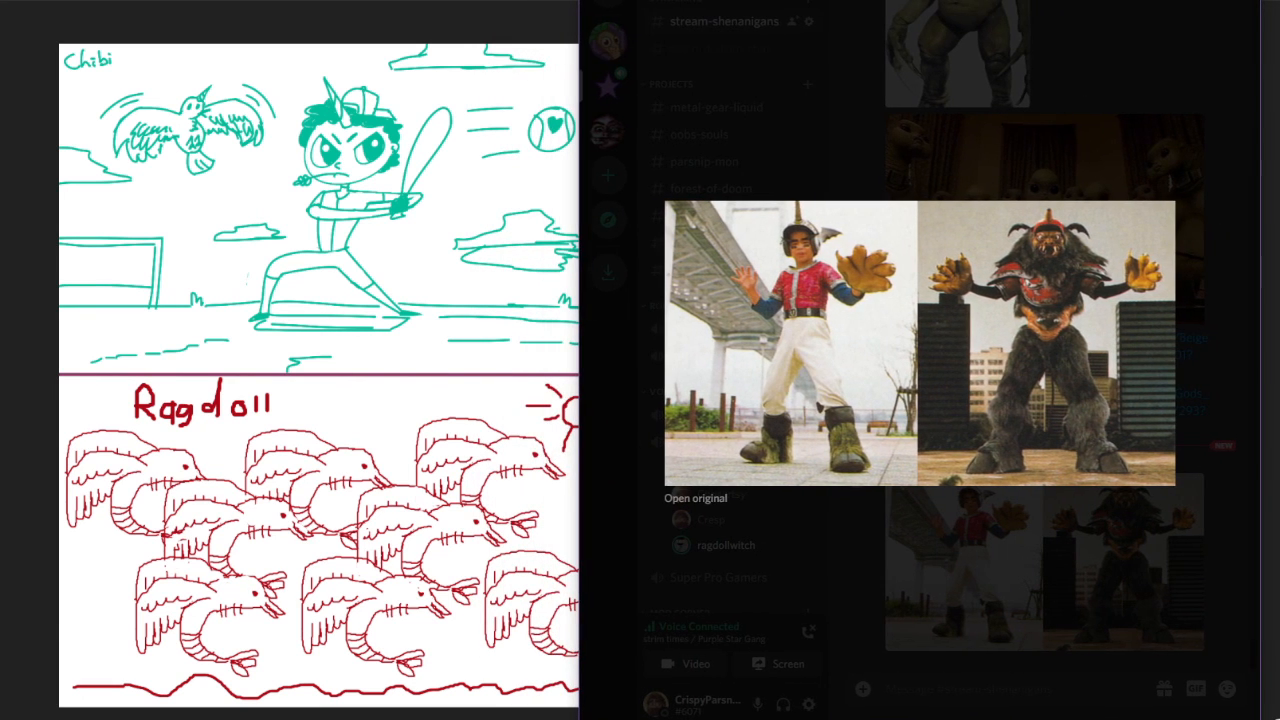
Enlarge the Discord view and open the original costume reference image in the web browser, accepting the external link
left_click_drag(920, 0, 920, 14)
key("ctrl+plus")
key("ctrl+plus")
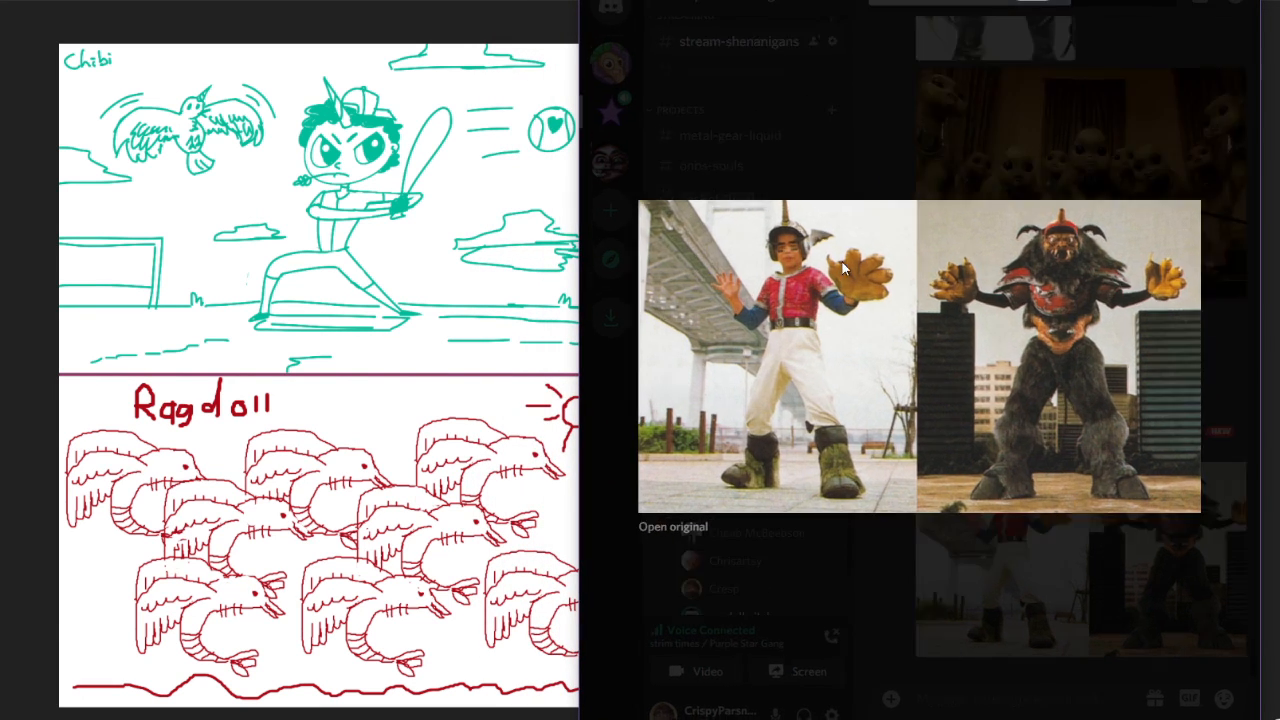
left_click(655, 551)
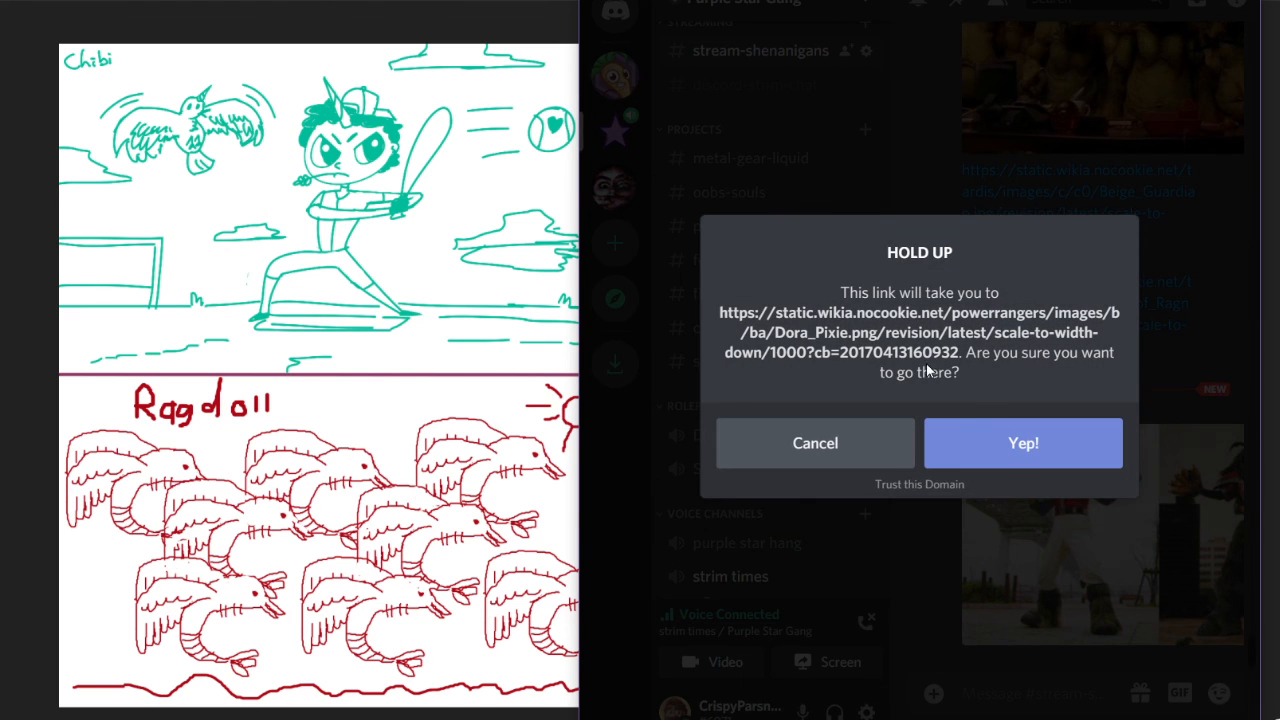
left_click(985, 435)
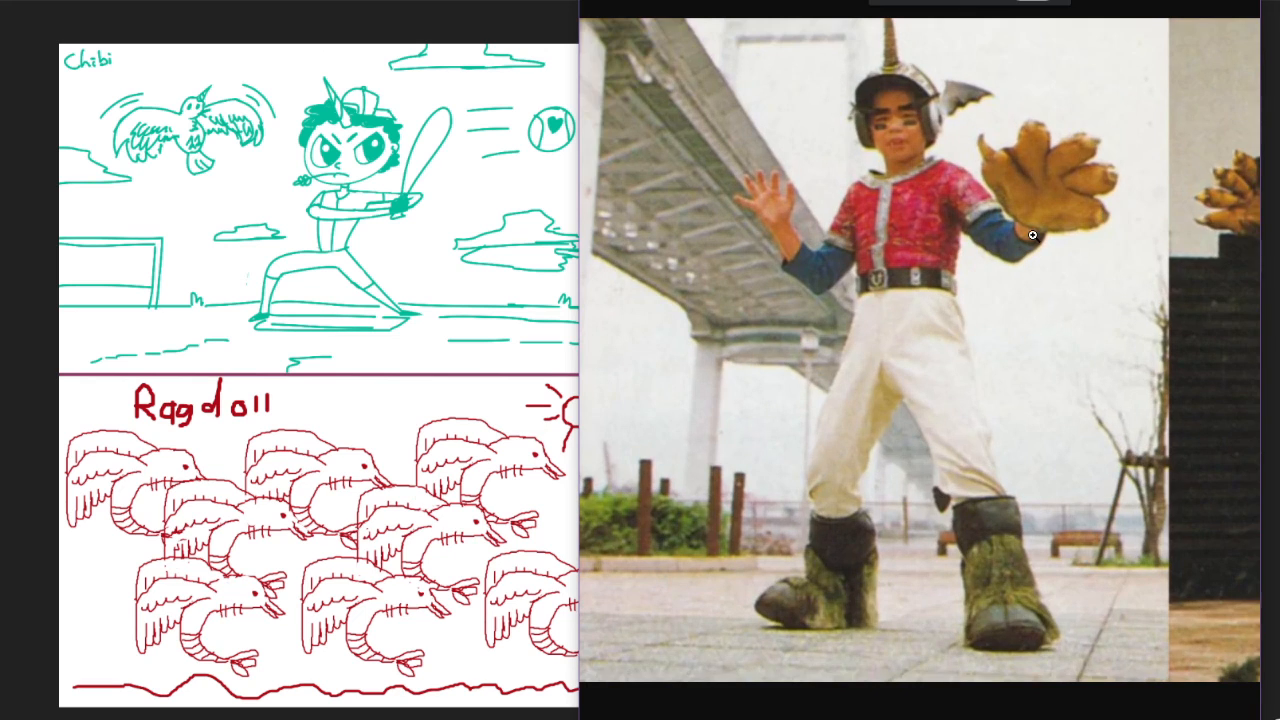
Examine the full-size costume image from the clawed baseball player across to the shaggy horned monster beside it
key("ctrl+minus")
mouse_move(998, 718)
left_mouse_down()
mouse_move(1223, 711)
mouse_move(1005, 718)
left_mouse_up()
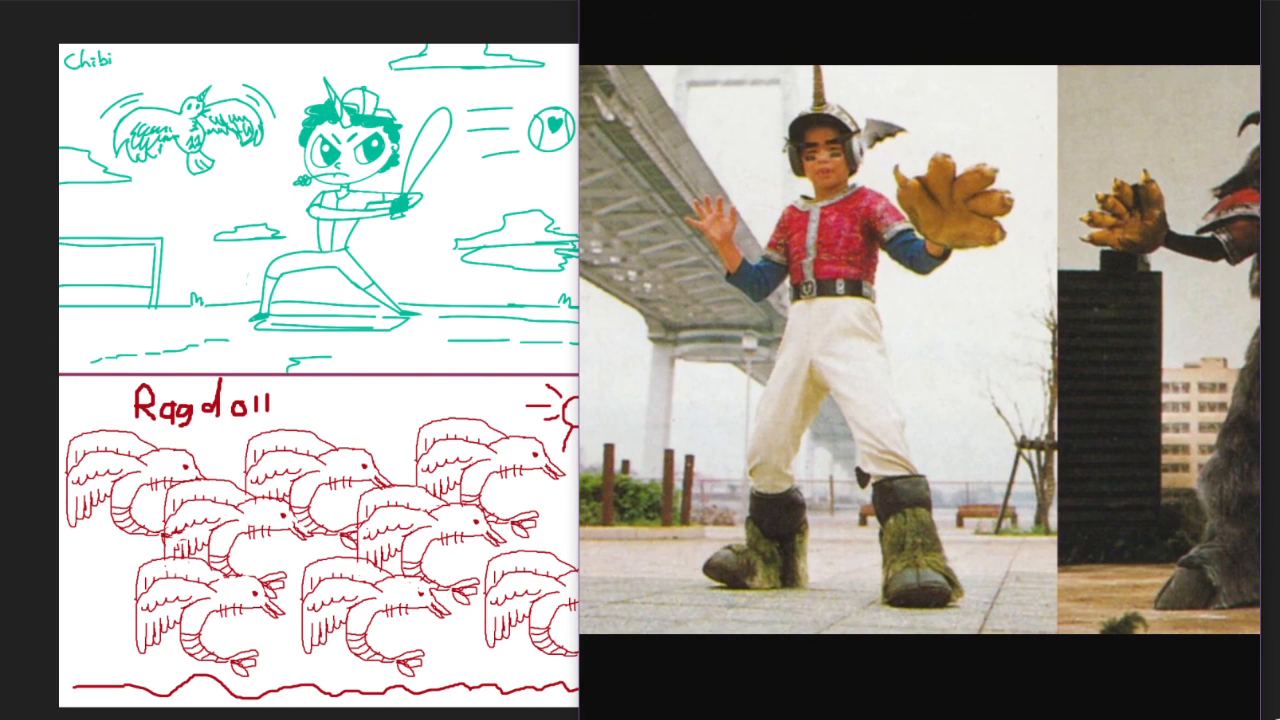
left_click_drag(1005, 718, 988, 718)
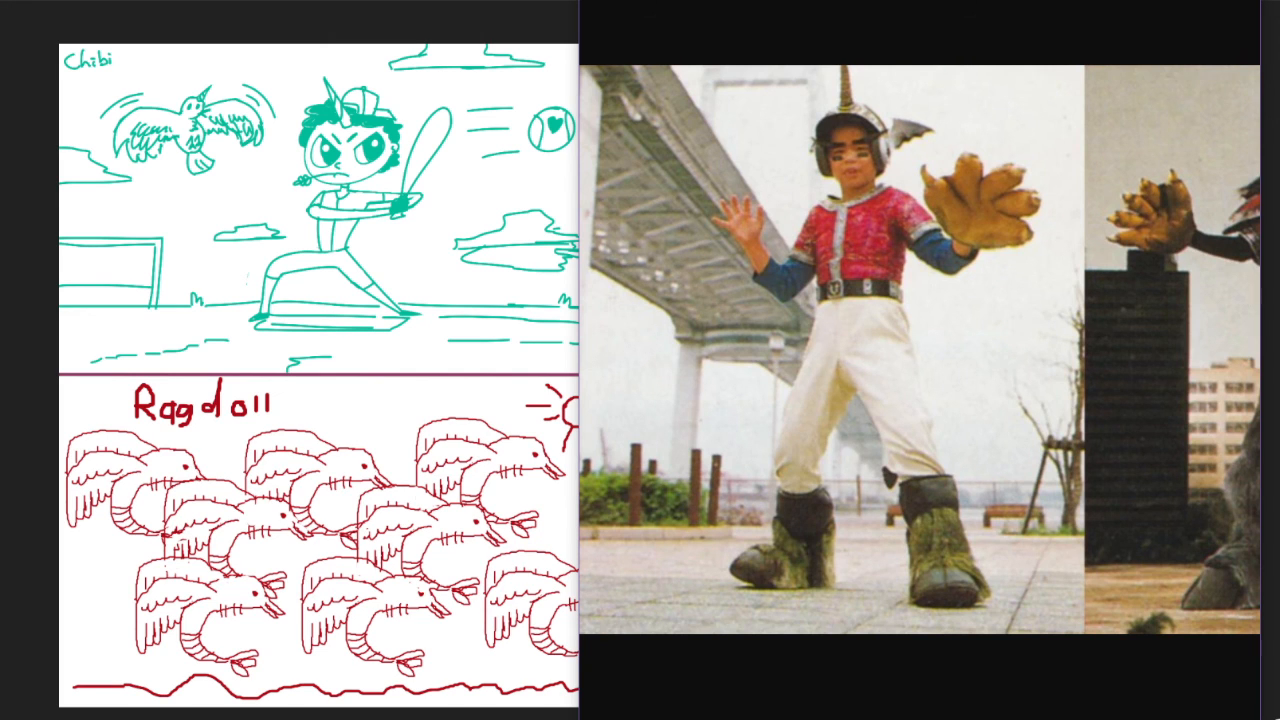
mouse_move(988, 718)
left_mouse_down()
mouse_move(1185, 718)
mouse_move(988, 718)
left_mouse_up()
left_click_drag(945, 712, 1193, 718)
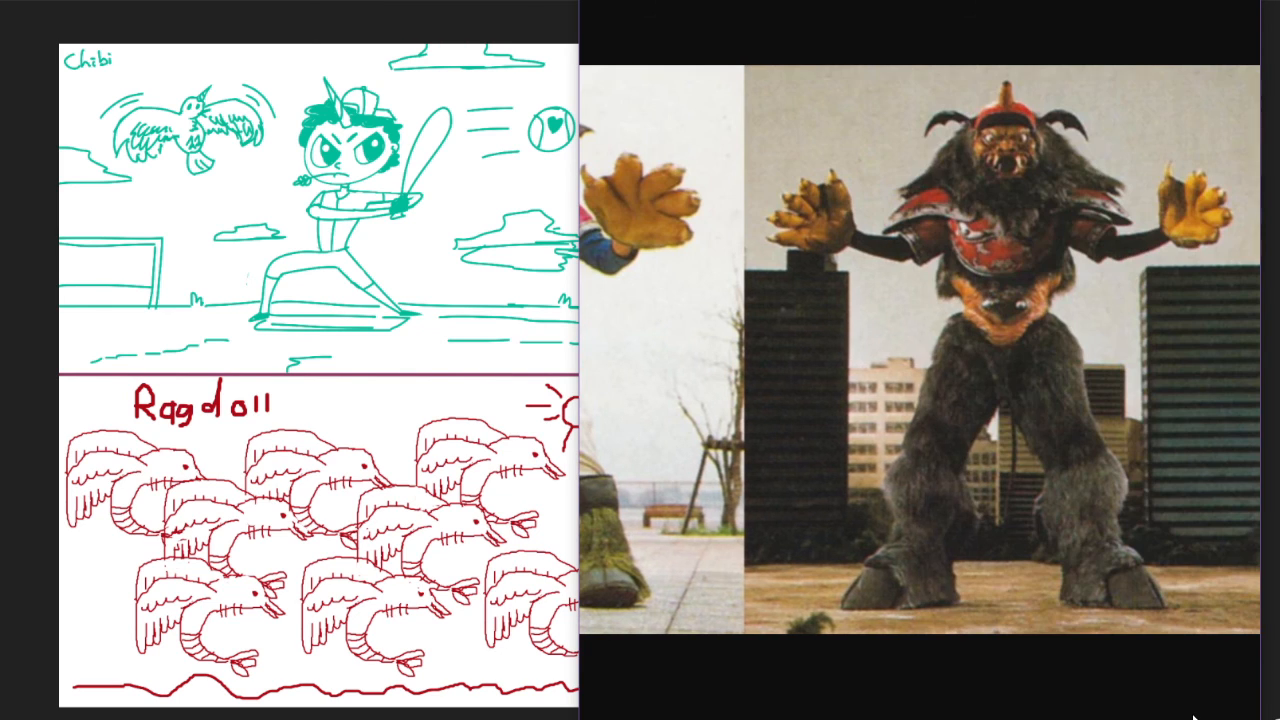